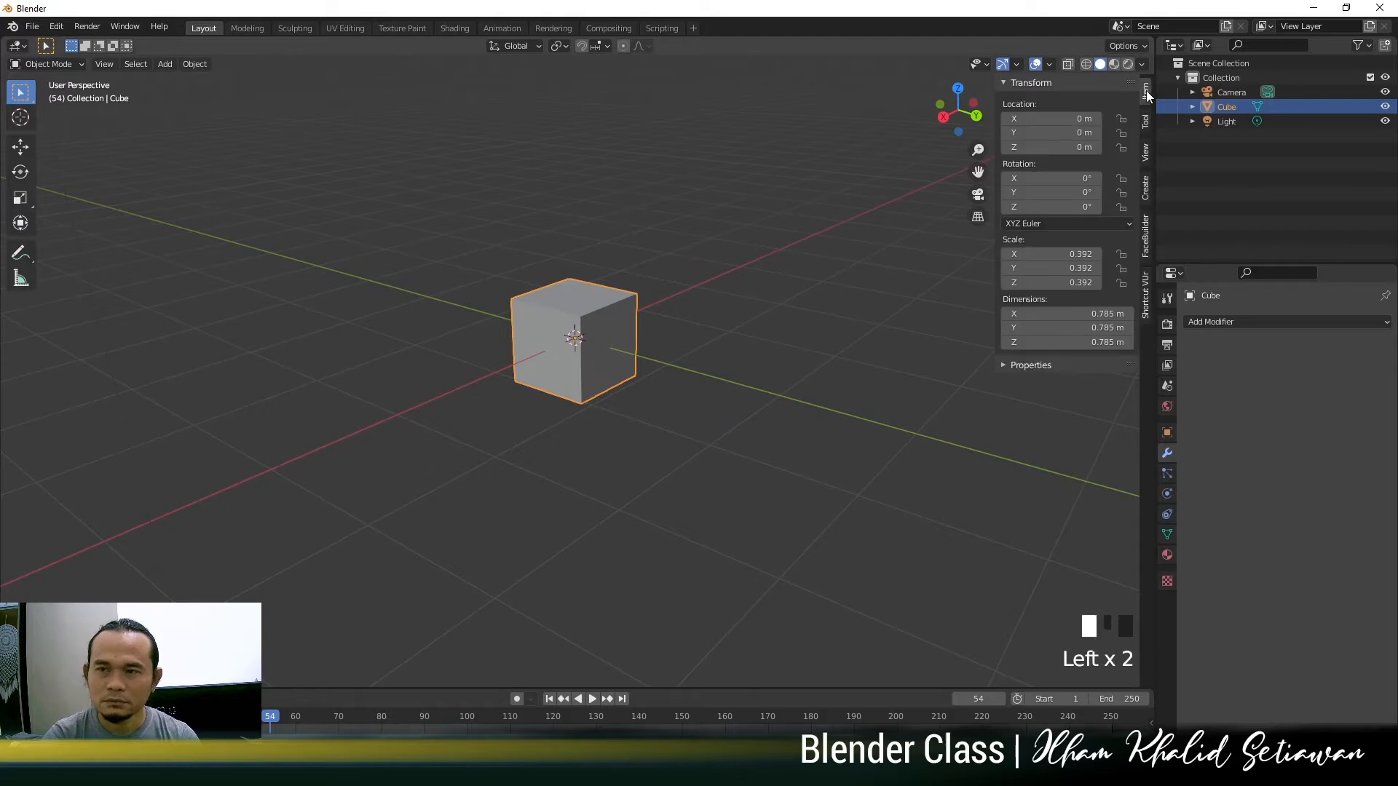
Set the cube's X, Y and Z dimensions to 0.5 m
click(1104, 314)
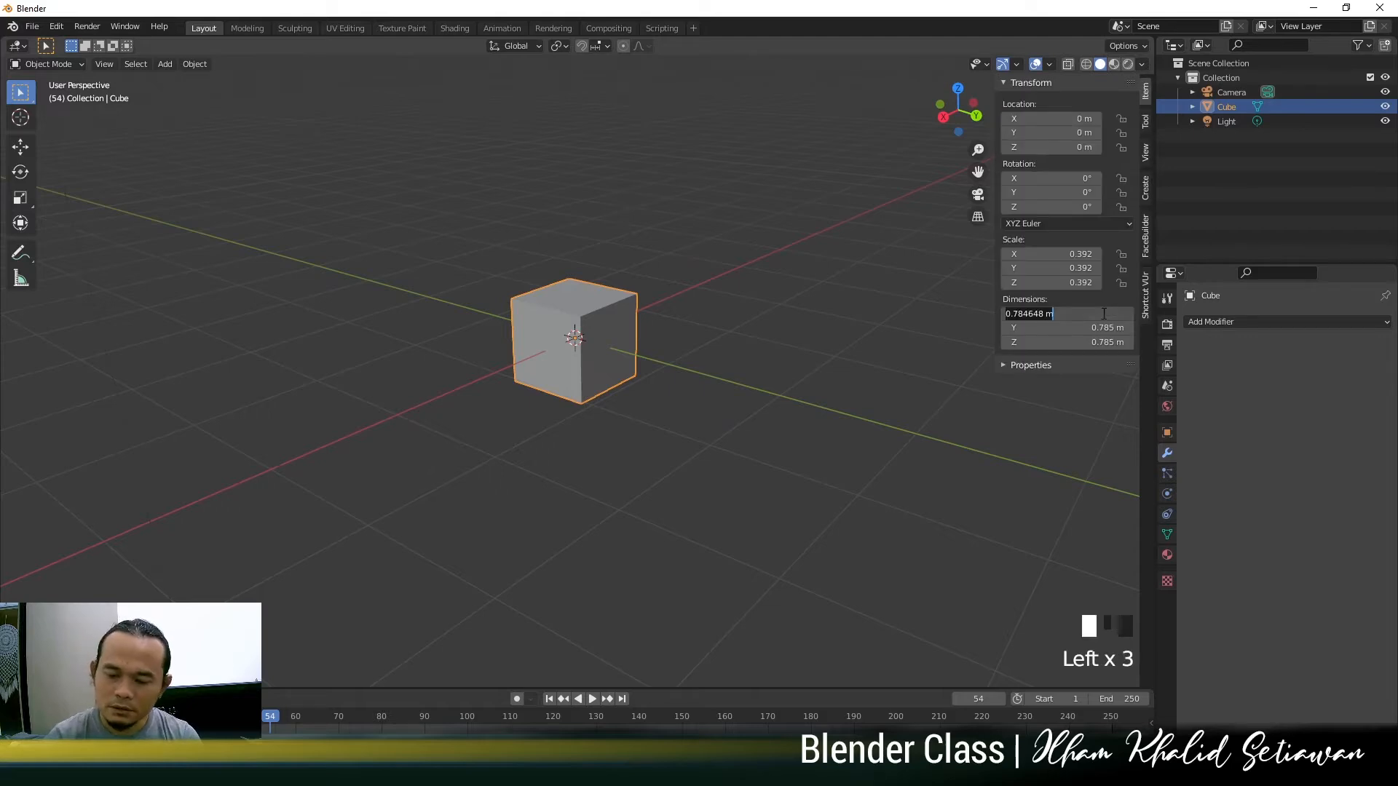
key(BackSpace)
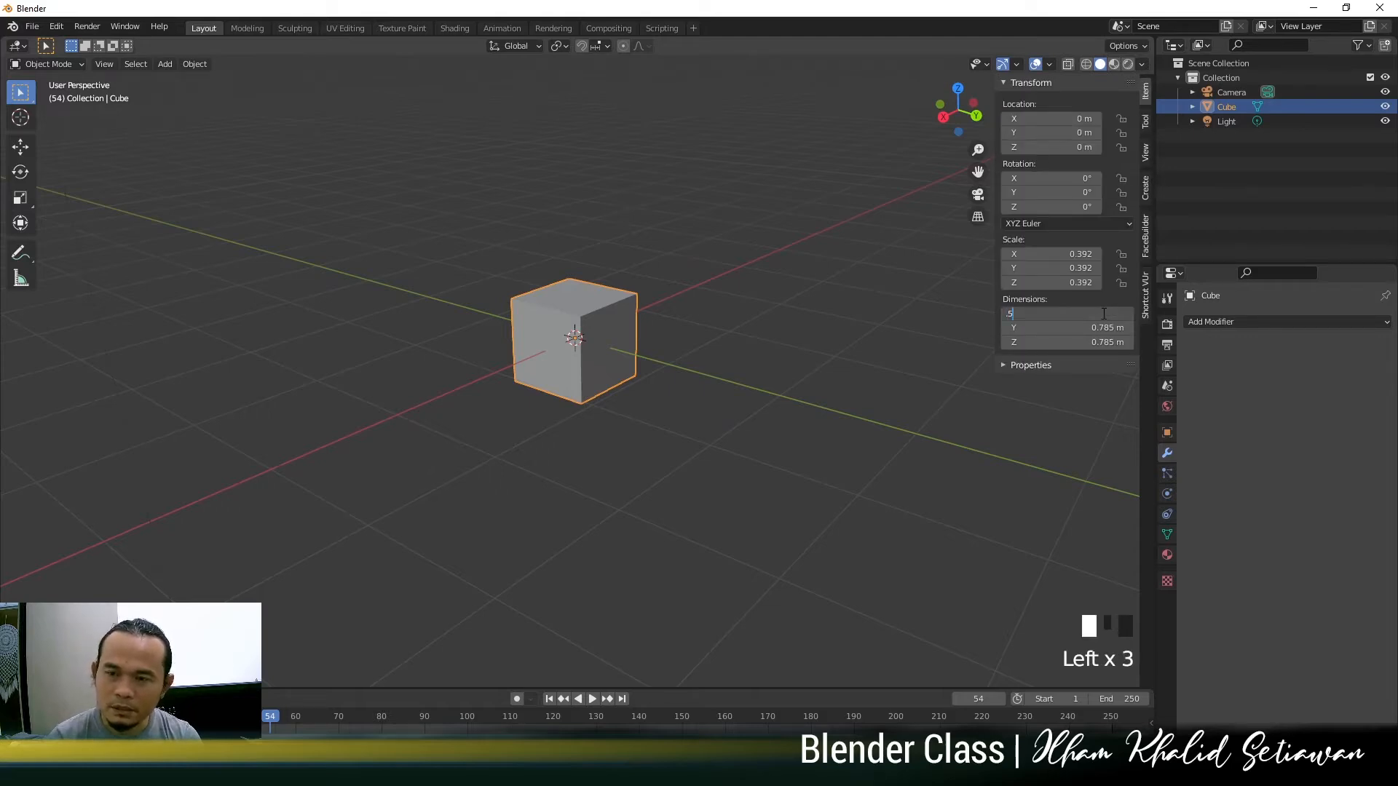
key(Tab)
key(BackSpace)
text(.5)
key(Tab)
text(.5)
key(Return)
Flatten the cube along the Z axis into a slab about 0.046 m thick
scroll(627, 329, up, 7)
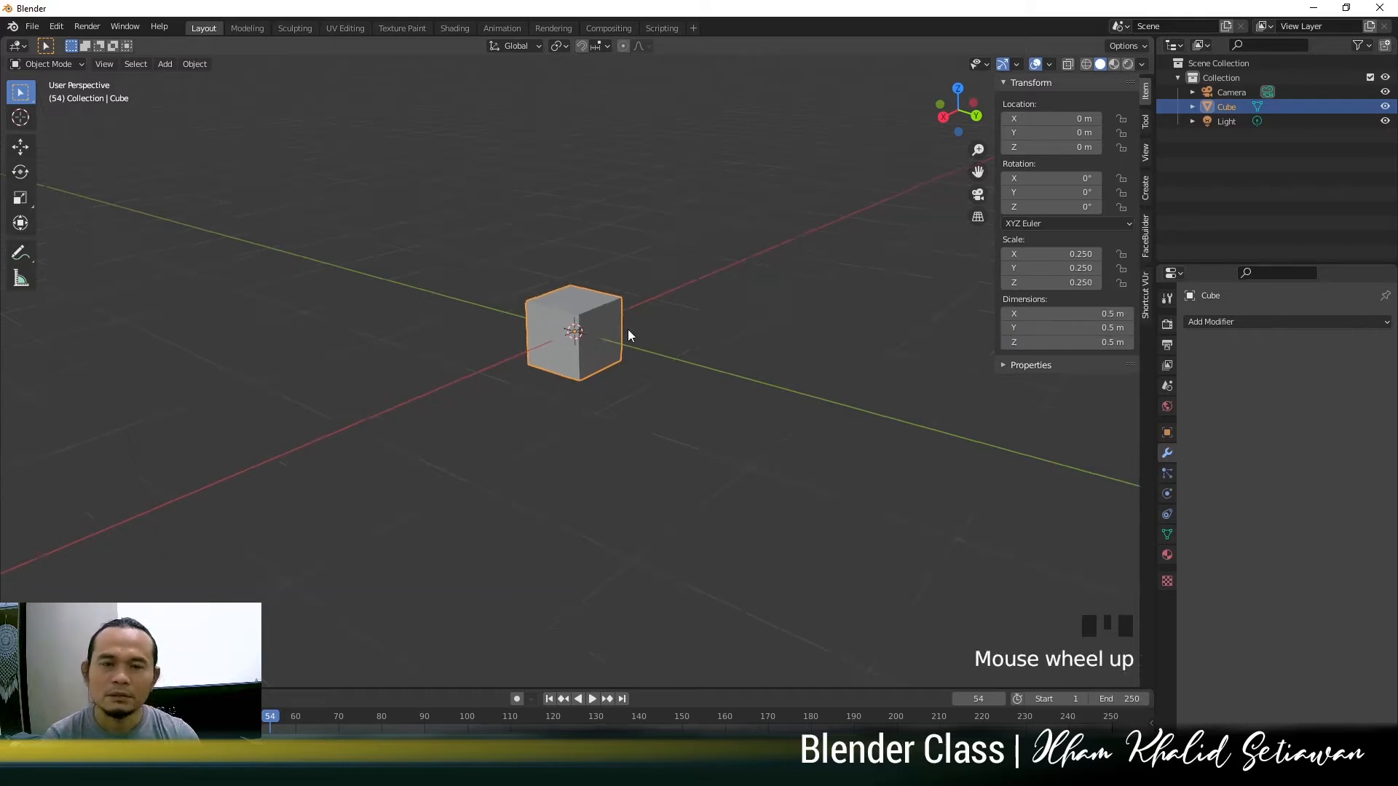
shift+middle_drag(653, 360, 711, 390)
scroll(710, 390, up, 1)
key(s)
key(z)
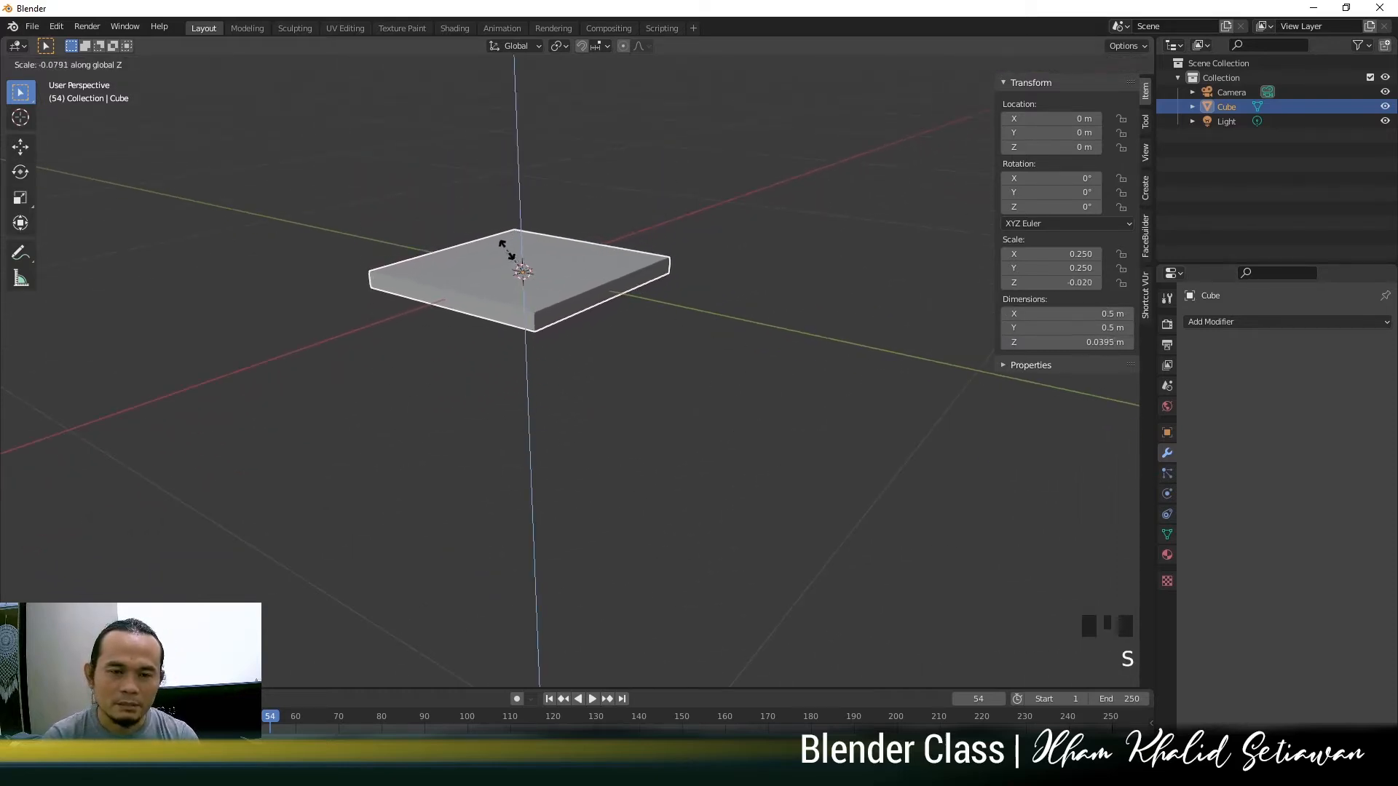
click(518, 308)
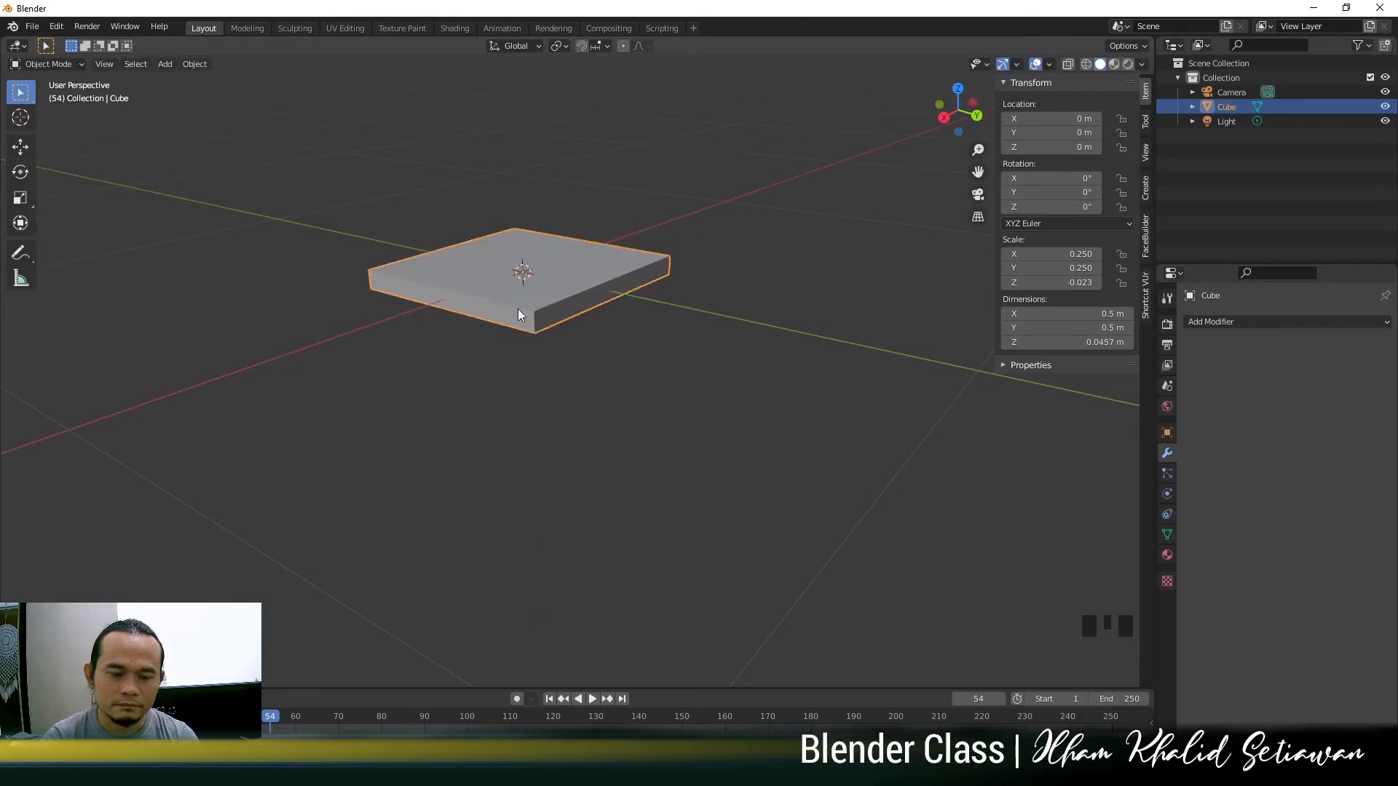
Scale the slab again along Z to thin it to about 0.023 m
scroll(787, 473, up, 2)
key(s)
key(z)
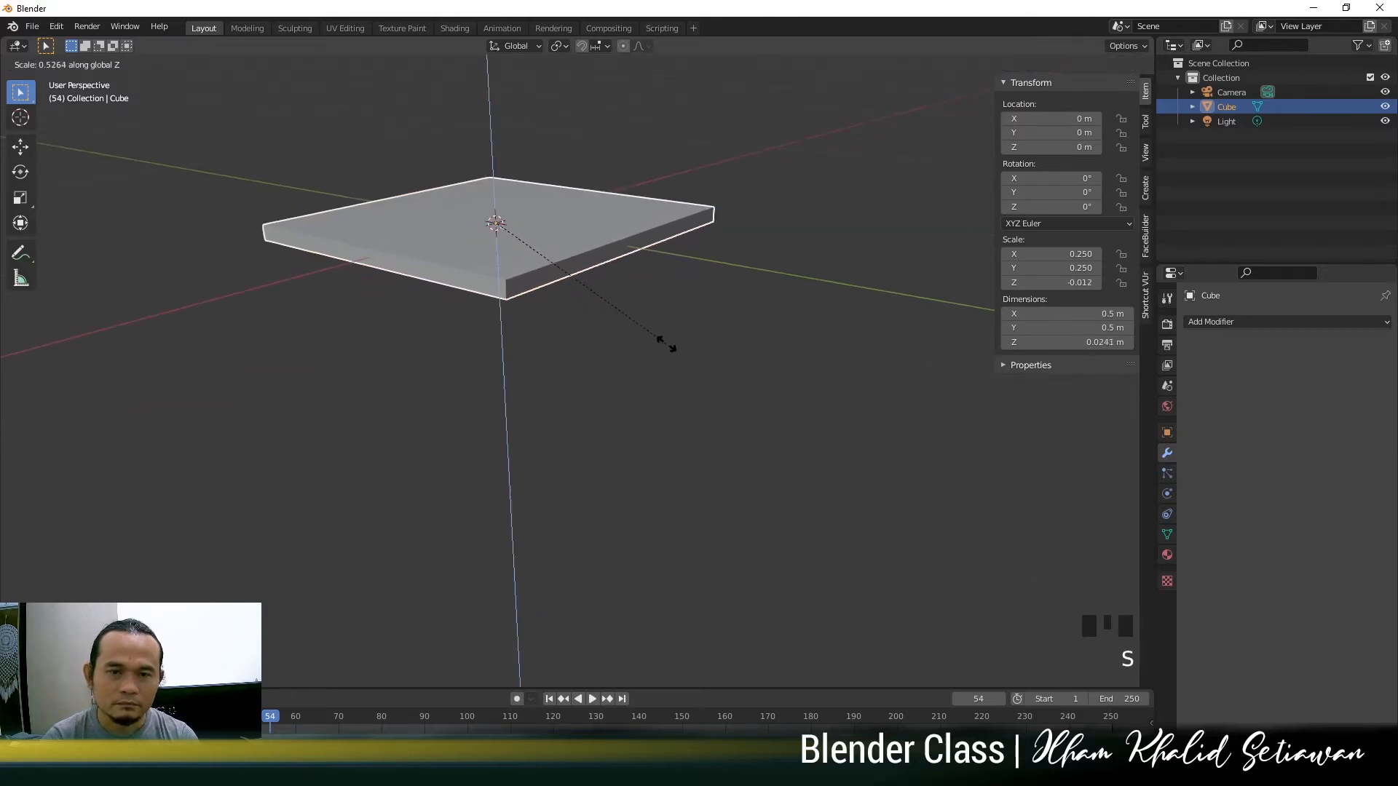
click(652, 339)
middle_drag(653, 339, 715, 442)
scroll(694, 423, up, 2)
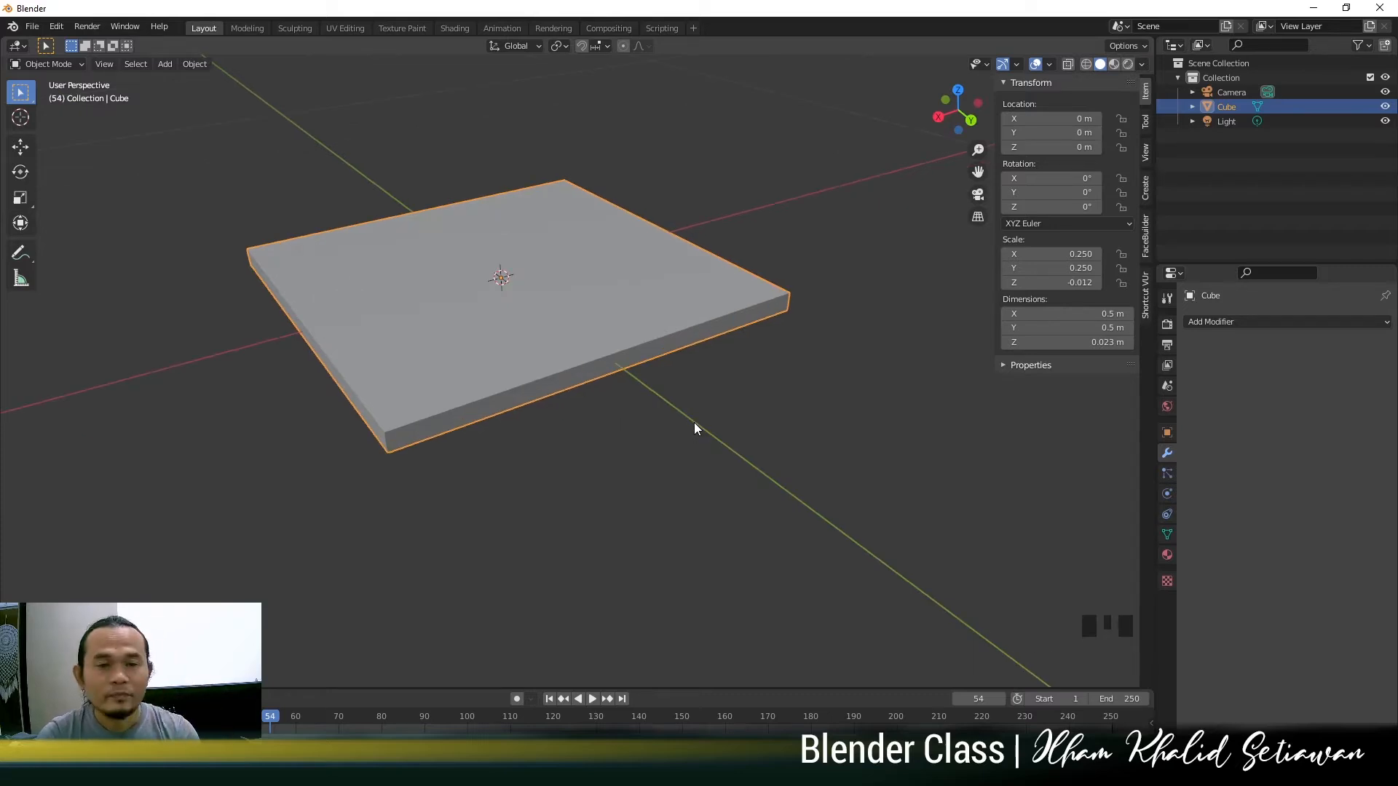
Enter Edit Mode on the slab and select its top face in face select mode
middle_drag(662, 391, 661, 422)
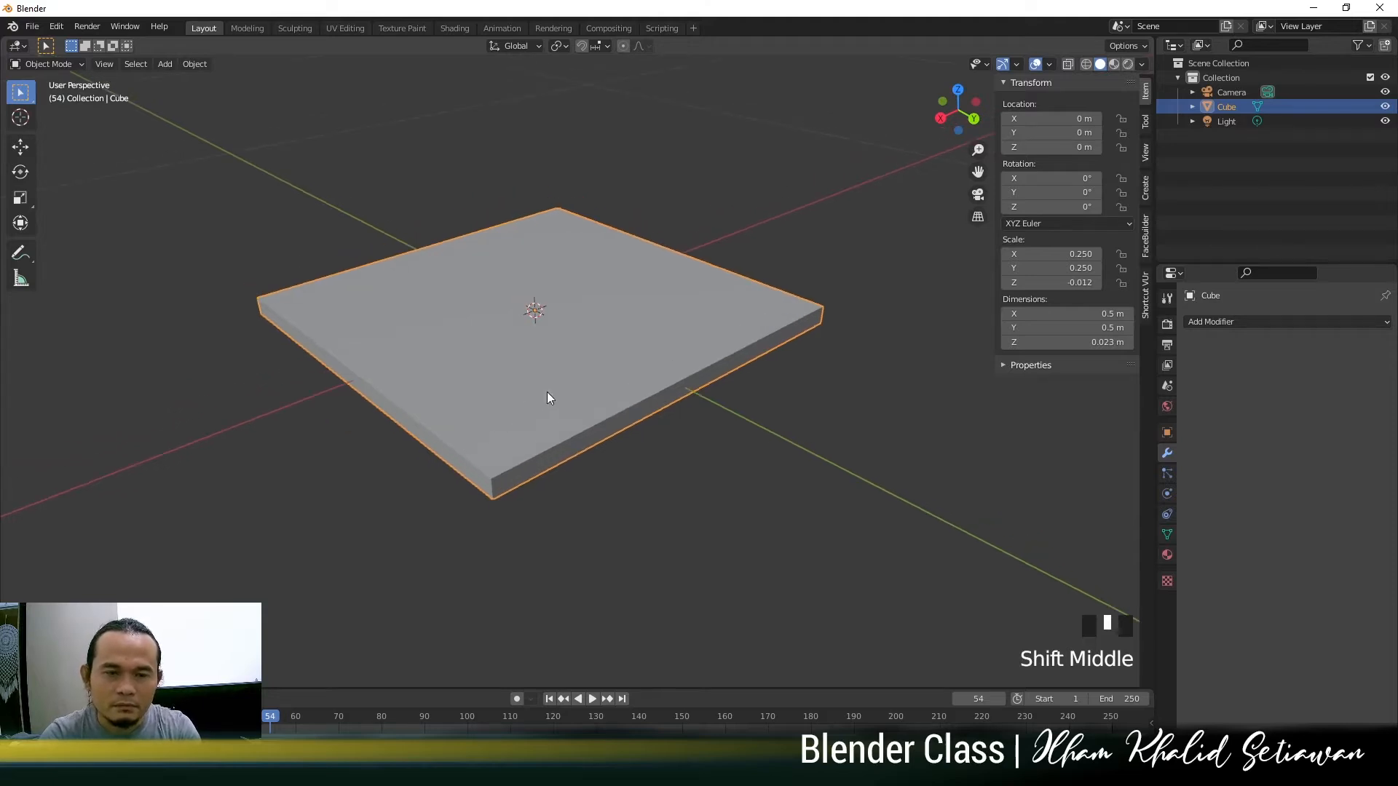
click(578, 369)
key(Tab)
click(612, 330)
key(3)
click(570, 332)
middle_drag(571, 332, 584, 408)
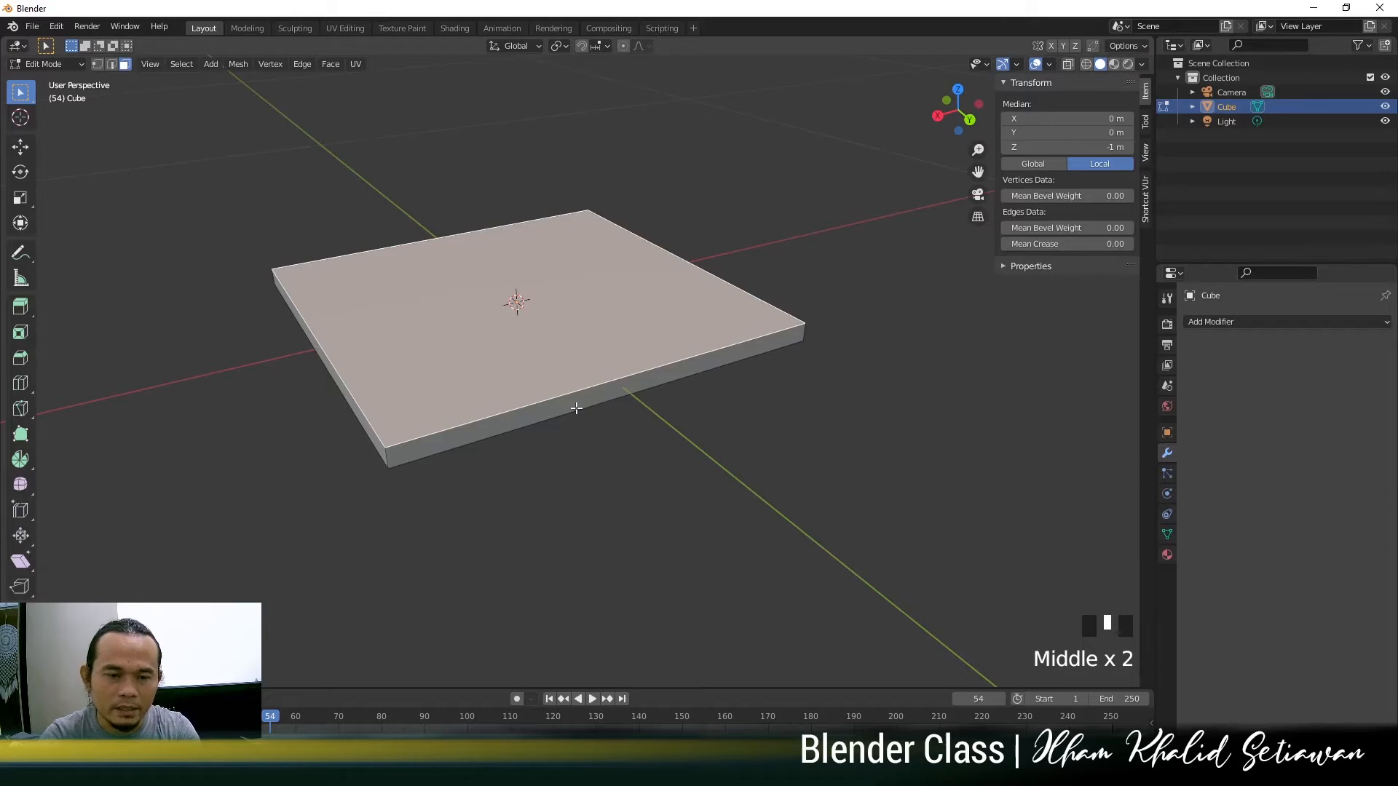
key(3)
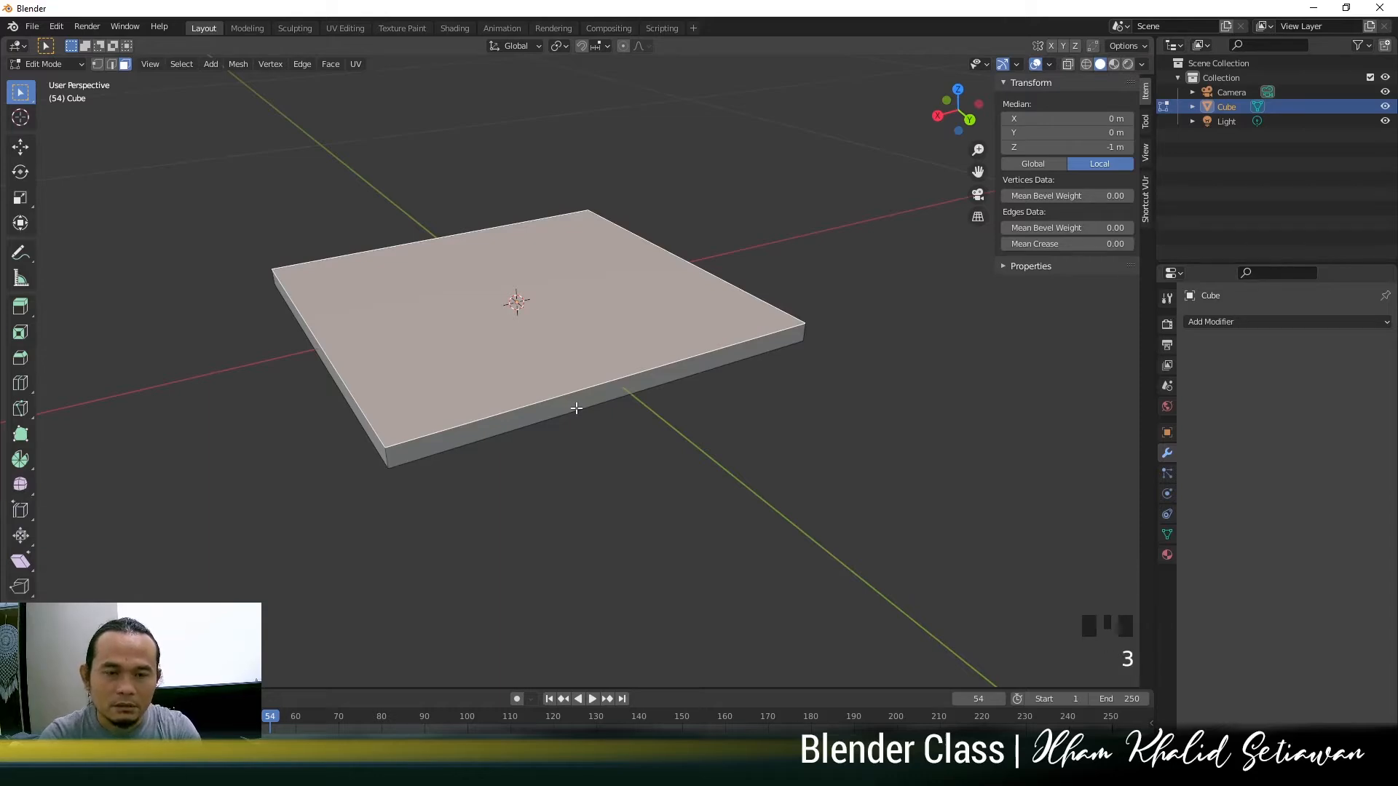
middle_drag(573, 407, 522, 427)
Add just over 20 evenly spaced loop cuts across the slab, running parallel to the X axis and kept centred
key(ctrl+r)
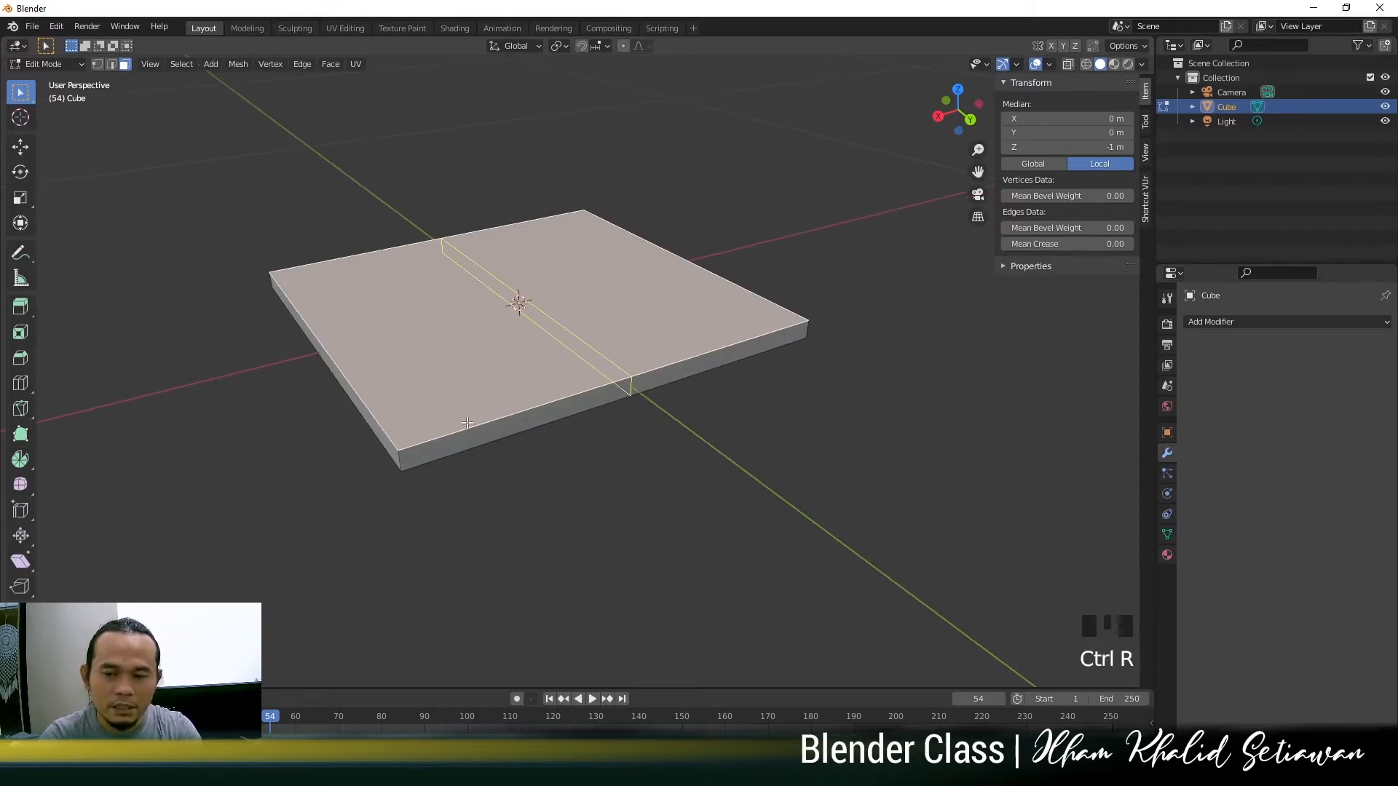
scroll(350, 409, up, 18)
scroll(350, 409, up, 5)
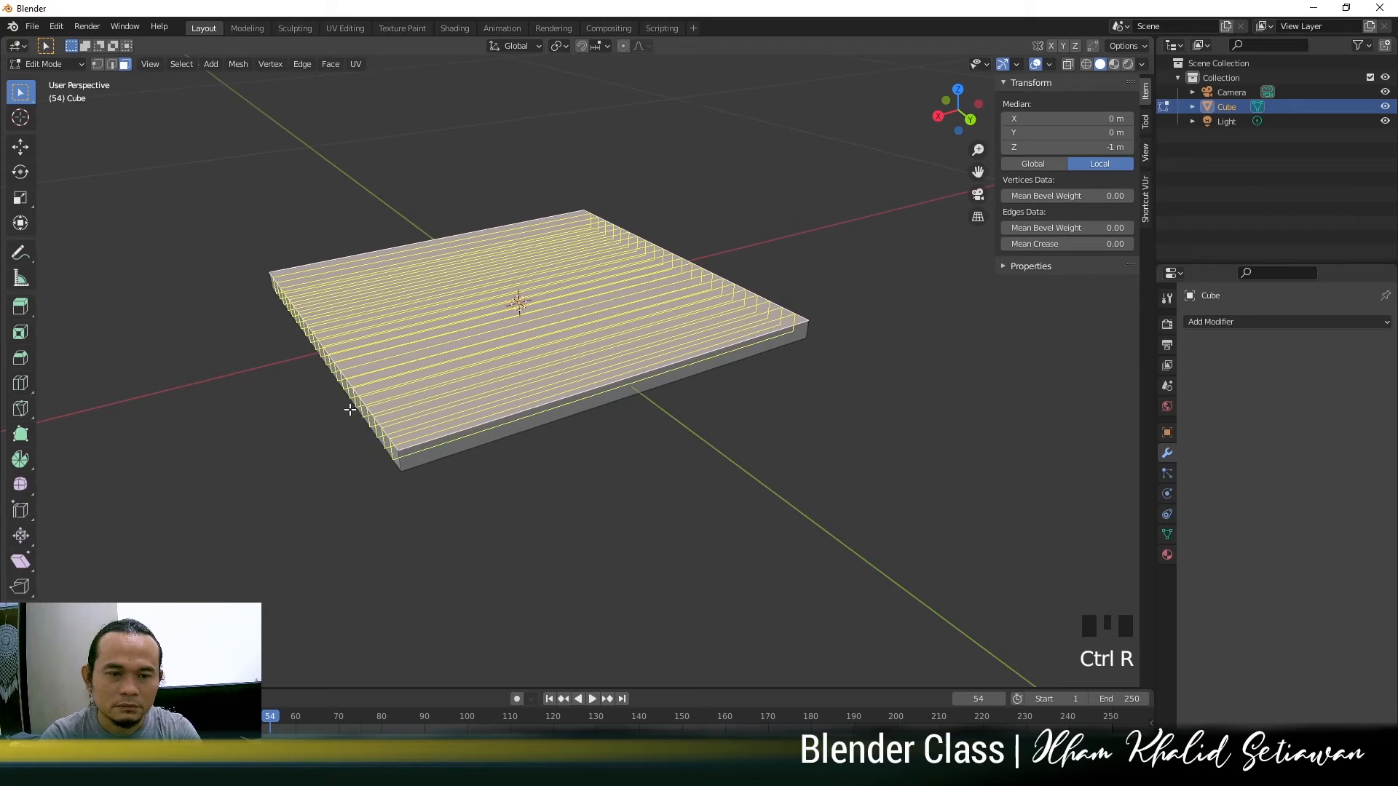
click(351, 409)
right_click(350, 409)
middle_drag(485, 446, 521, 440)
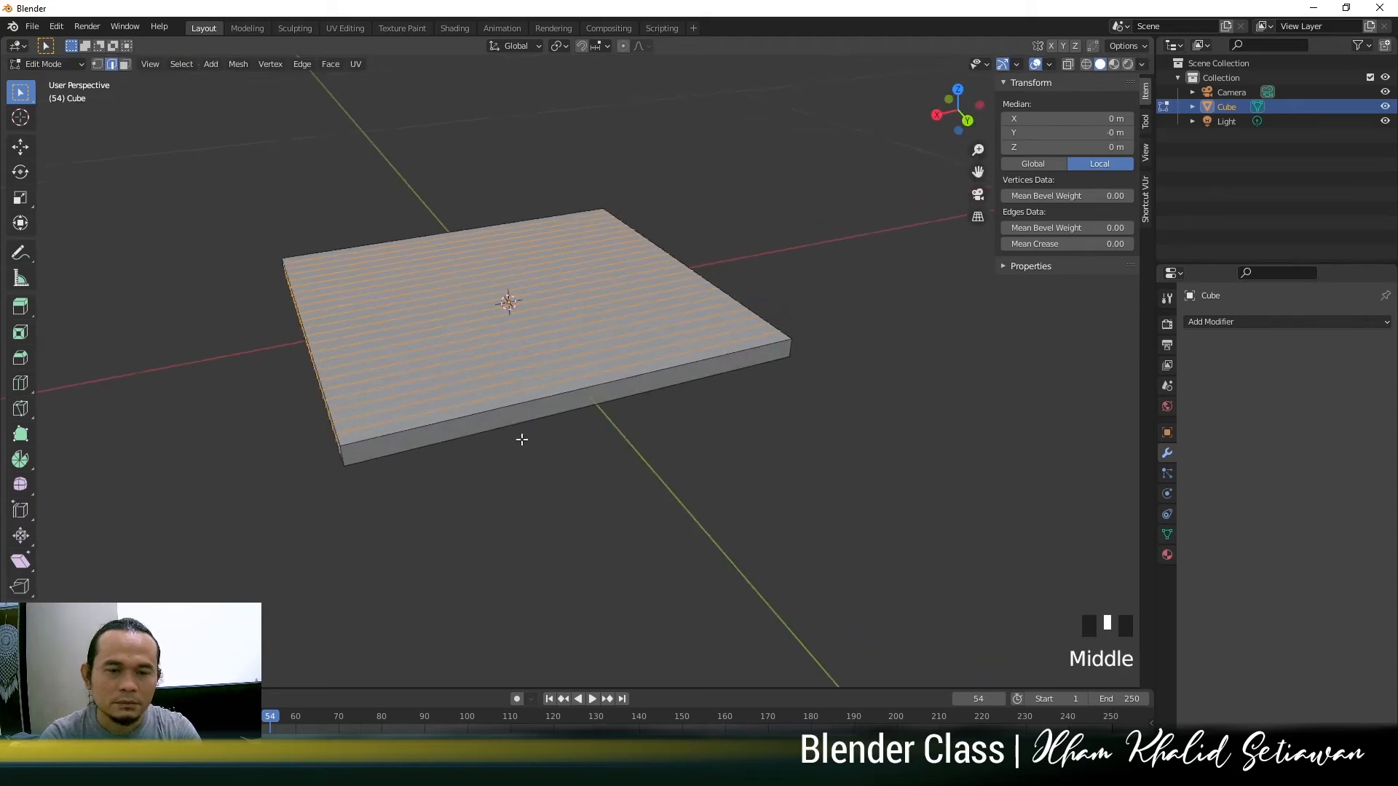
Add roughly 20 evenly spaced, centred loop cuts parallel to the Y axis to form a dense grid on the slab
scroll(521, 440, up, 2)
key(ctrl+r)
scroll(564, 403, up, 20)
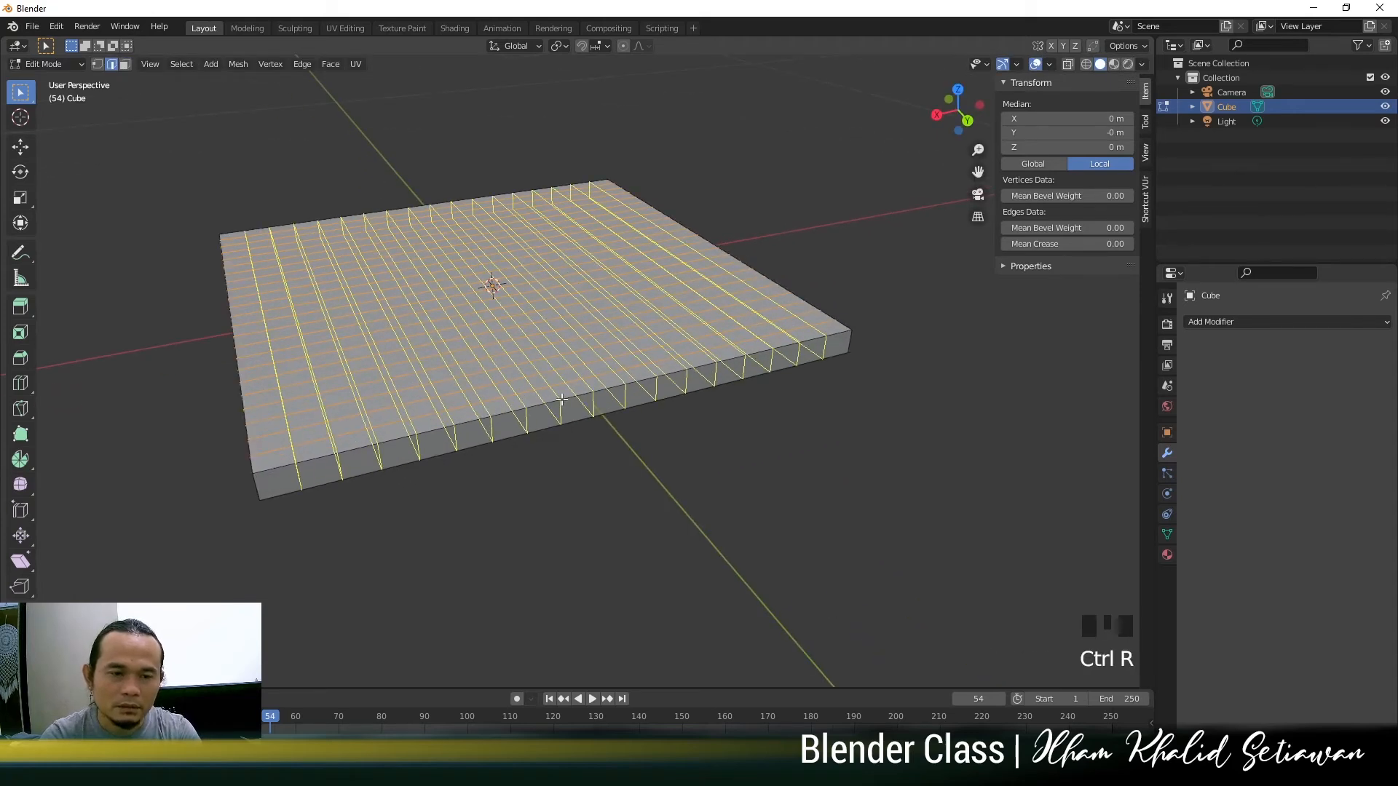
click(561, 400)
right_click(556, 399)
Inspect the slab's subdivision grid from several angles in Edit Mode and return to Object Mode
middle_drag(552, 490, 690, 477)
key(Tab)
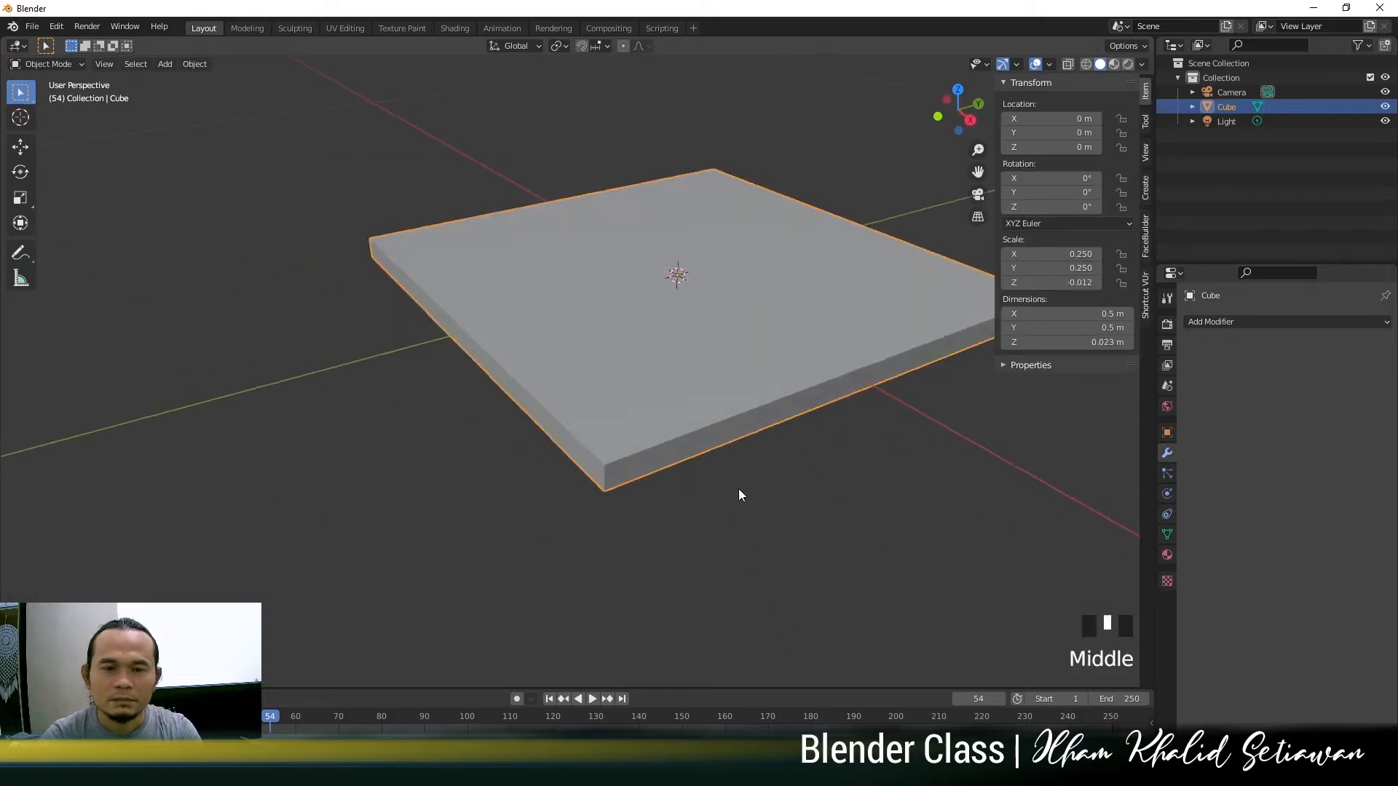
key(Tab)
click(809, 508)
scroll(636, 462, up, 2)
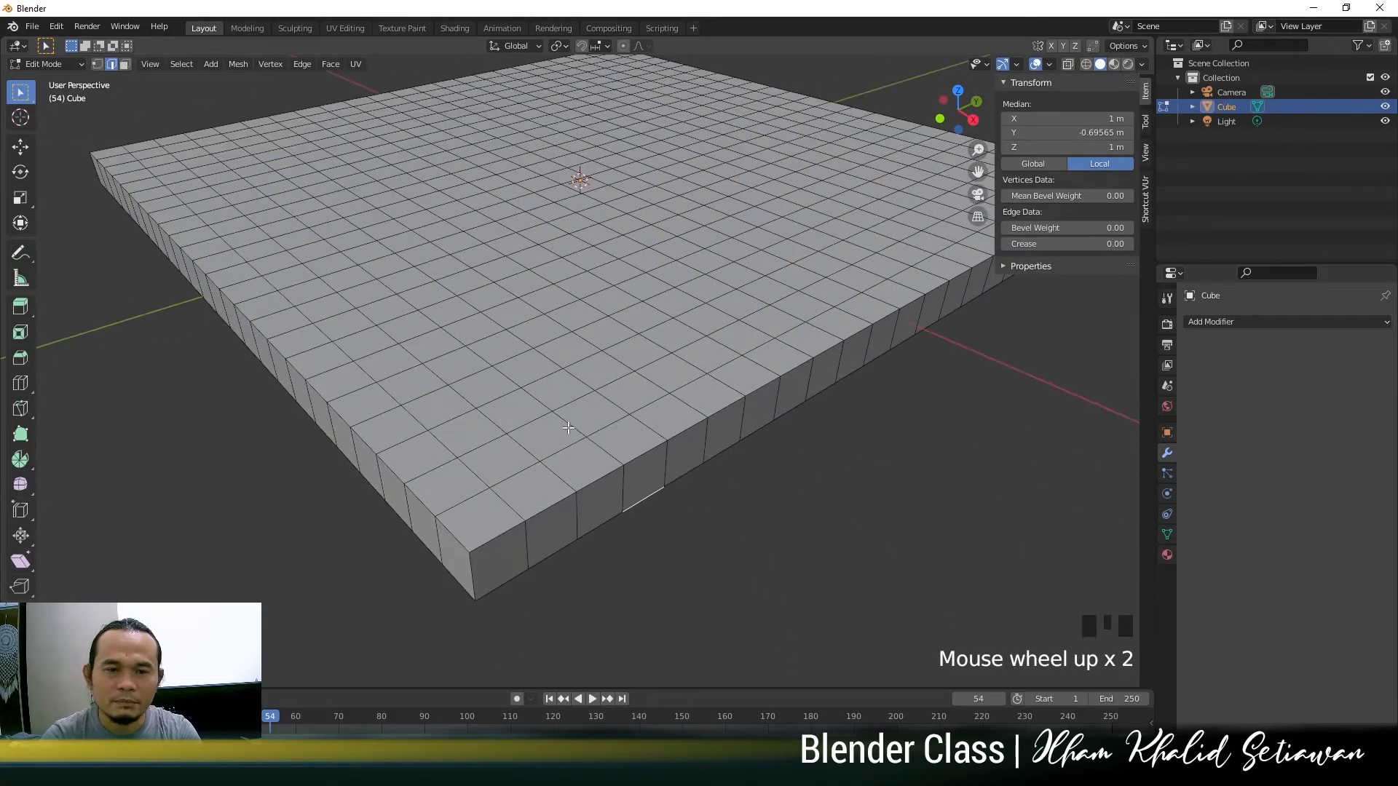
scroll(458, 302, down, 2)
middle_drag(458, 302, 400, 371)
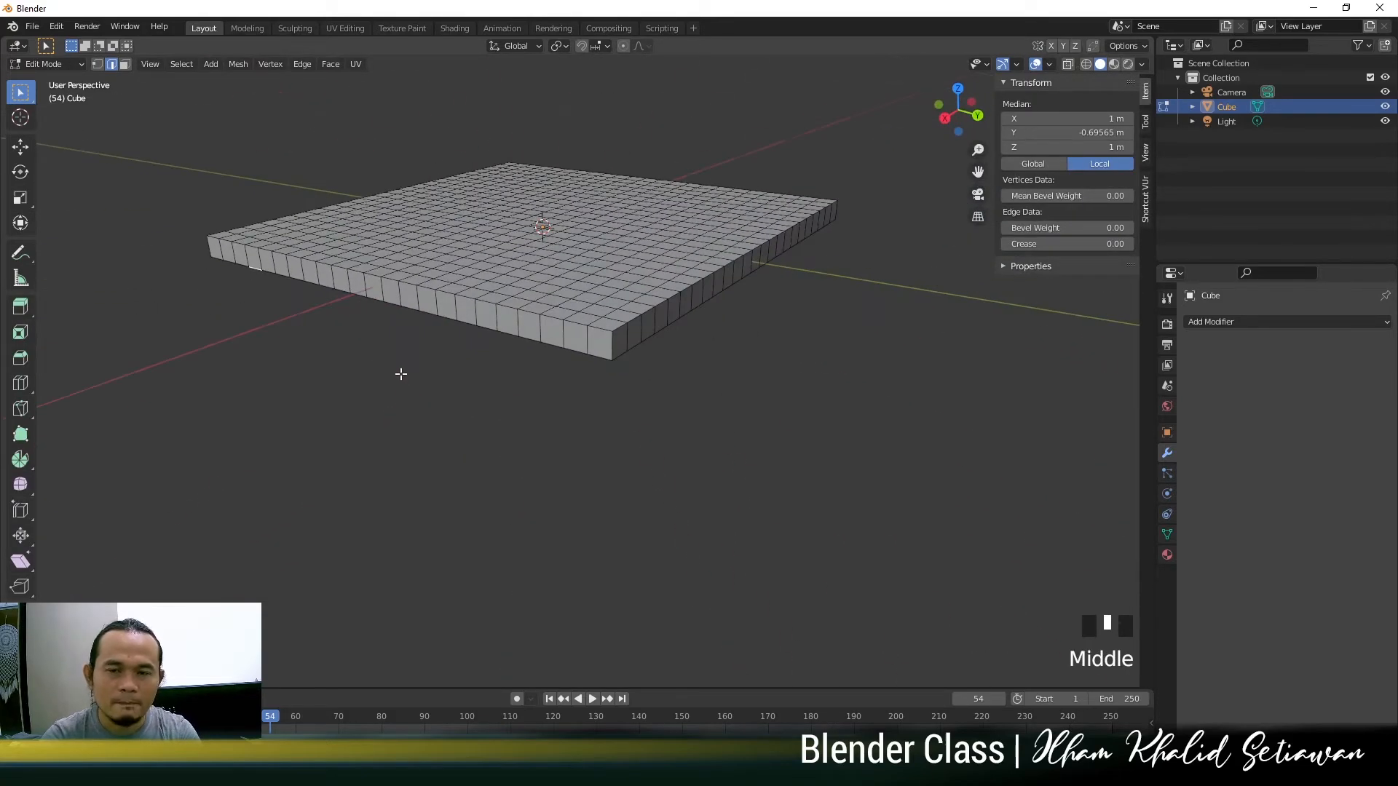
scroll(621, 395, up, 2)
shift+middle_drag(621, 395, 640, 418)
key(Tab)
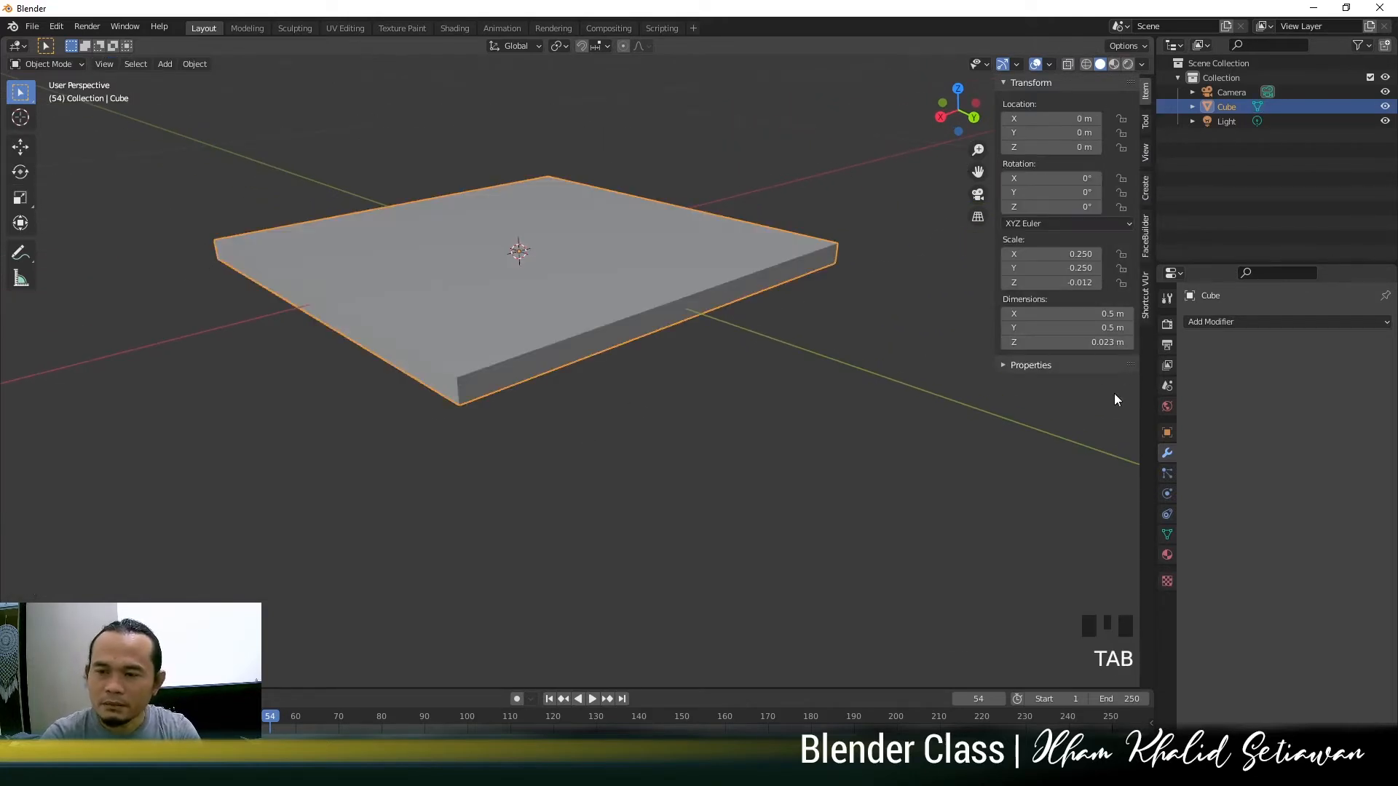
Enable Cloth physics on the slab
click(1167, 495)
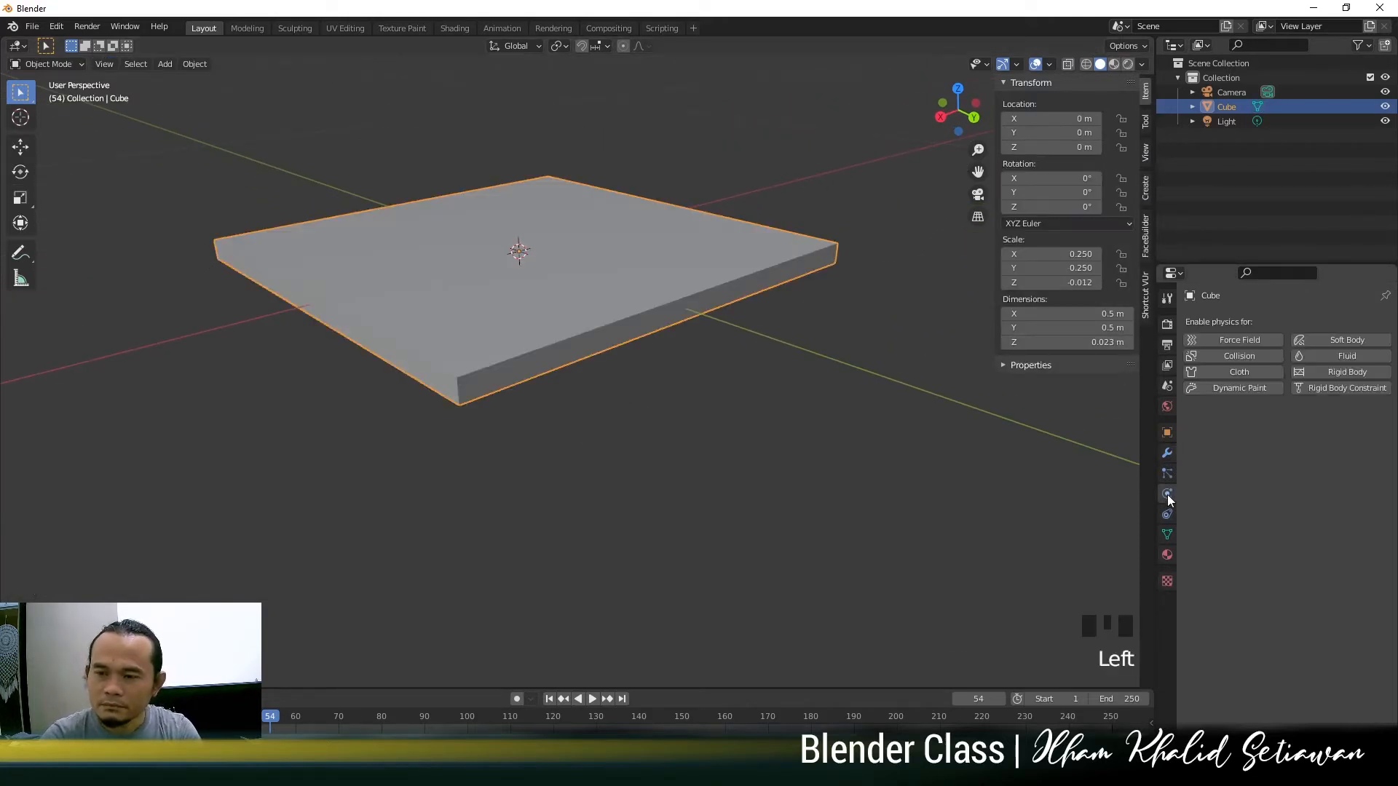
click(1252, 371)
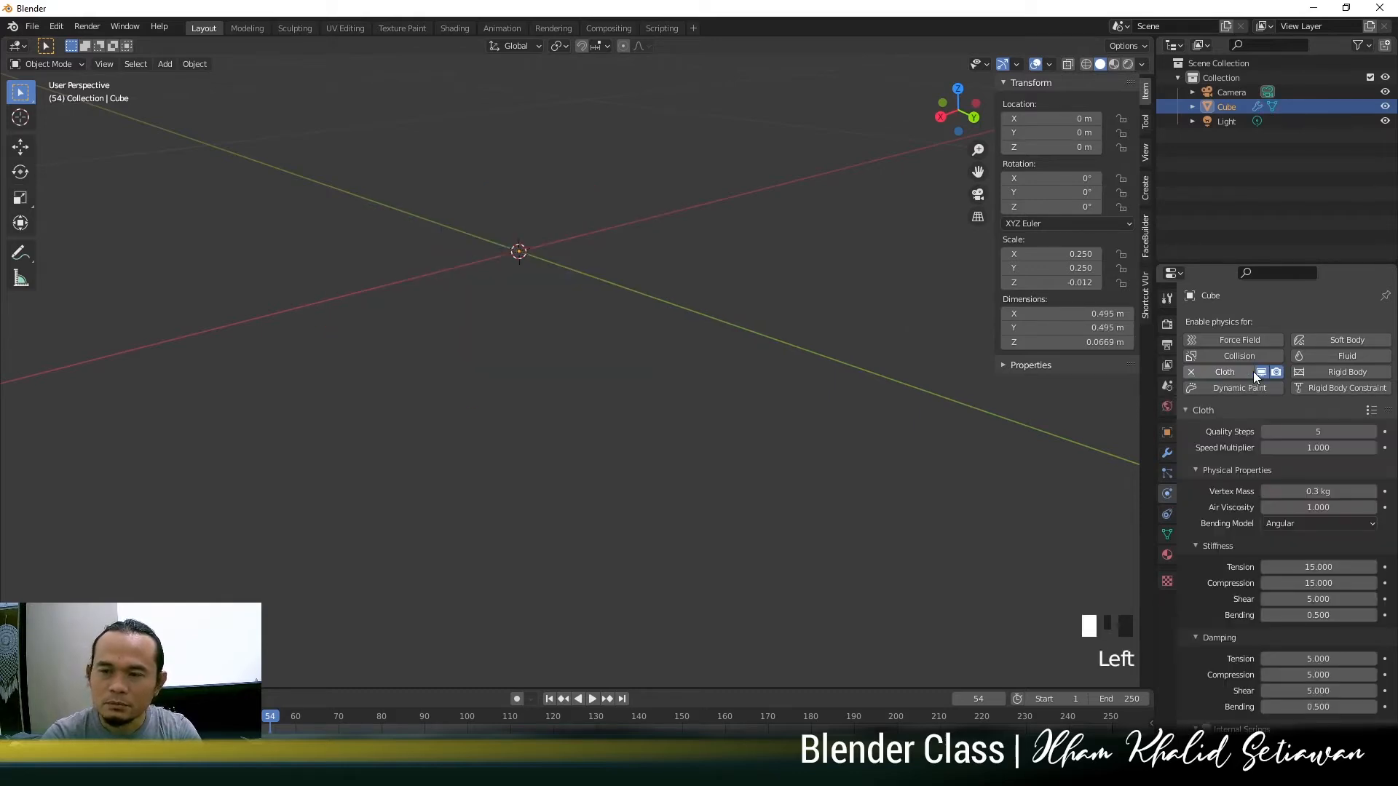
scroll(665, 402, down, 2)
scroll(666, 402, up, 2)
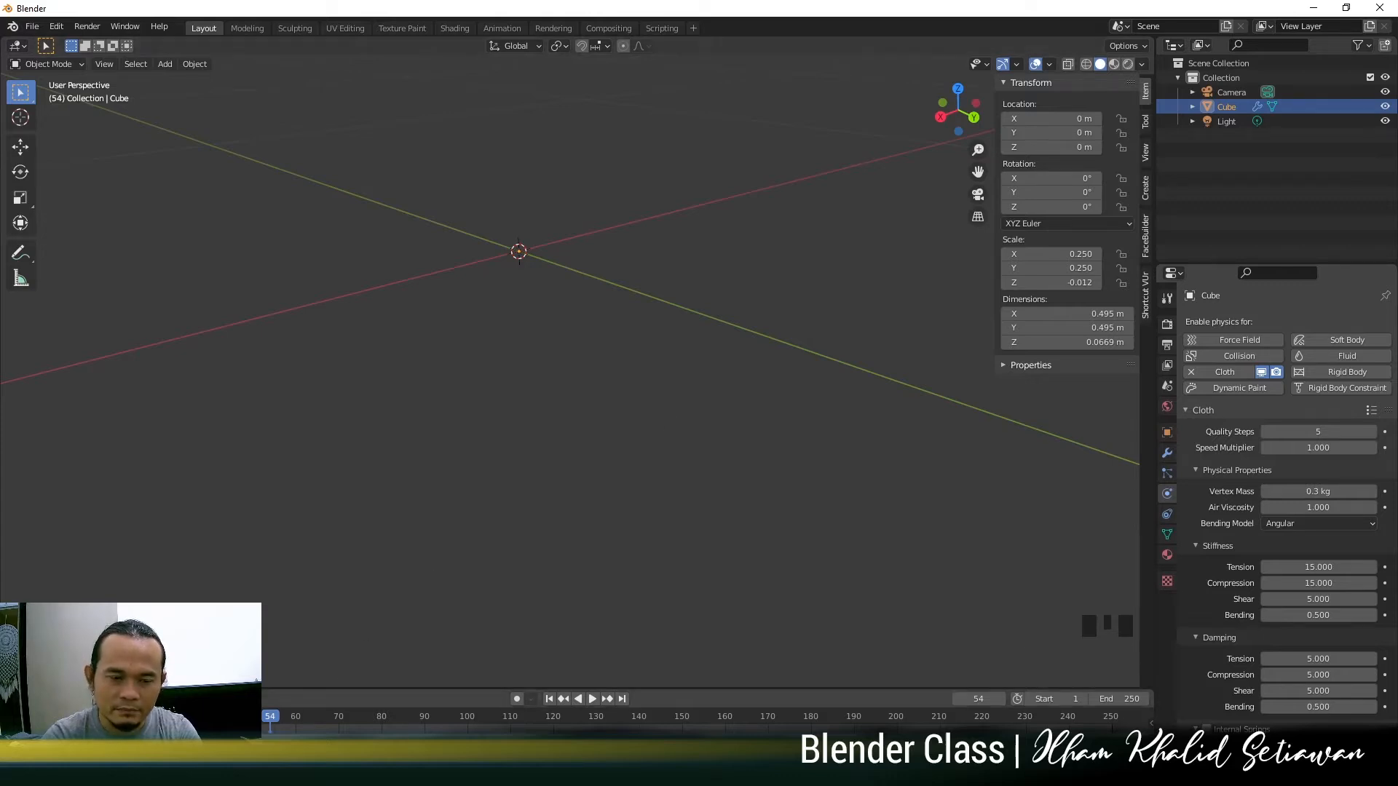
Return the timeline to frame 1 and select the slab in the viewport
click(550, 700)
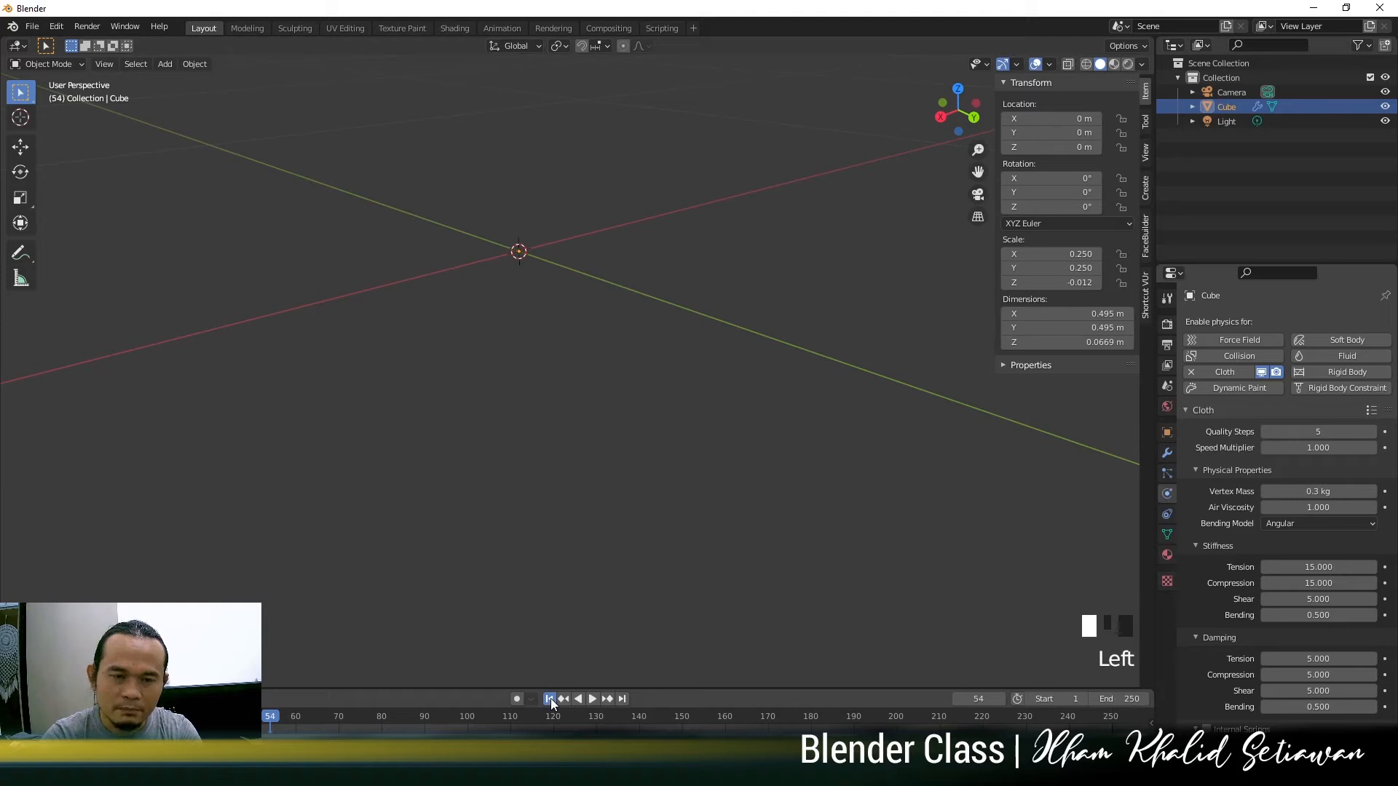
middle_drag(591, 283, 636, 318)
click(636, 318)
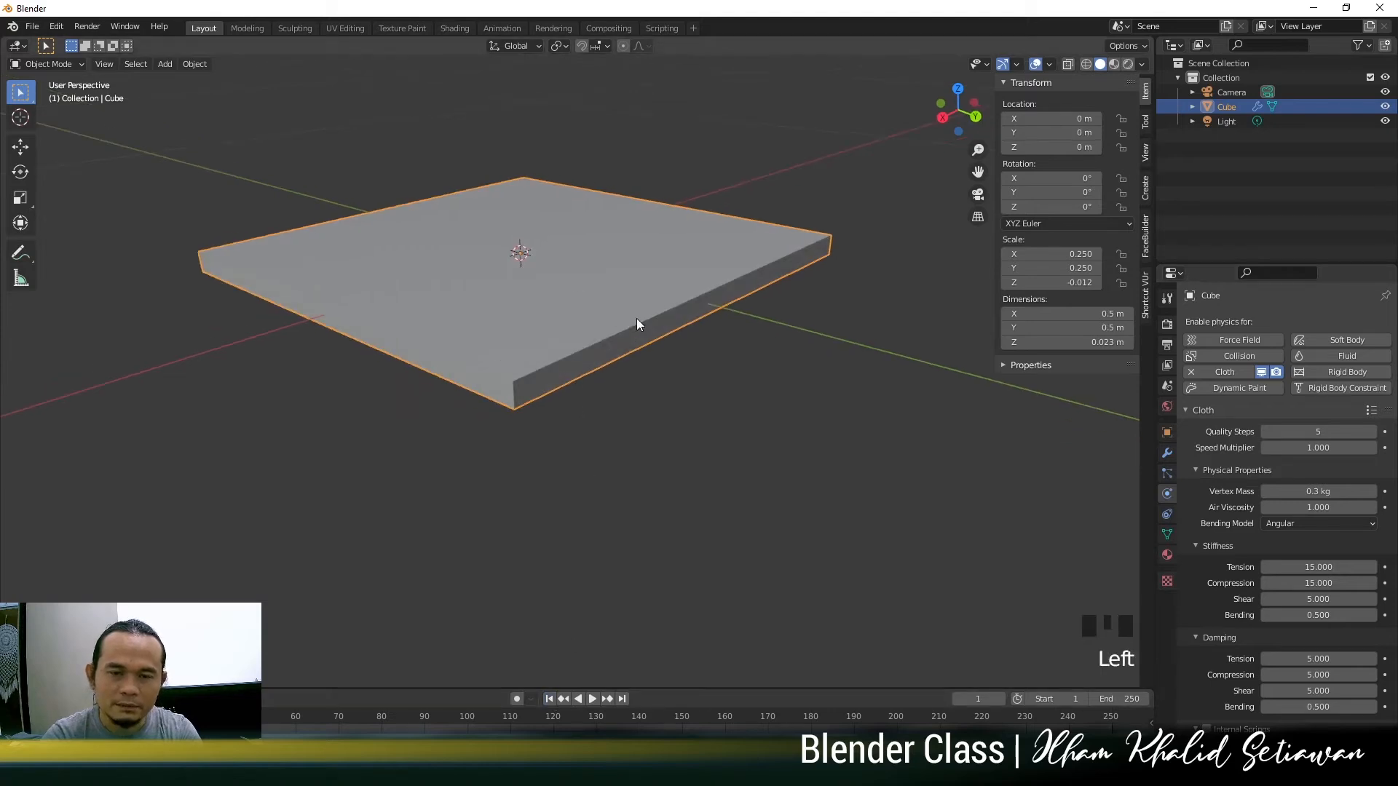
middle_drag(750, 375, 726, 376)
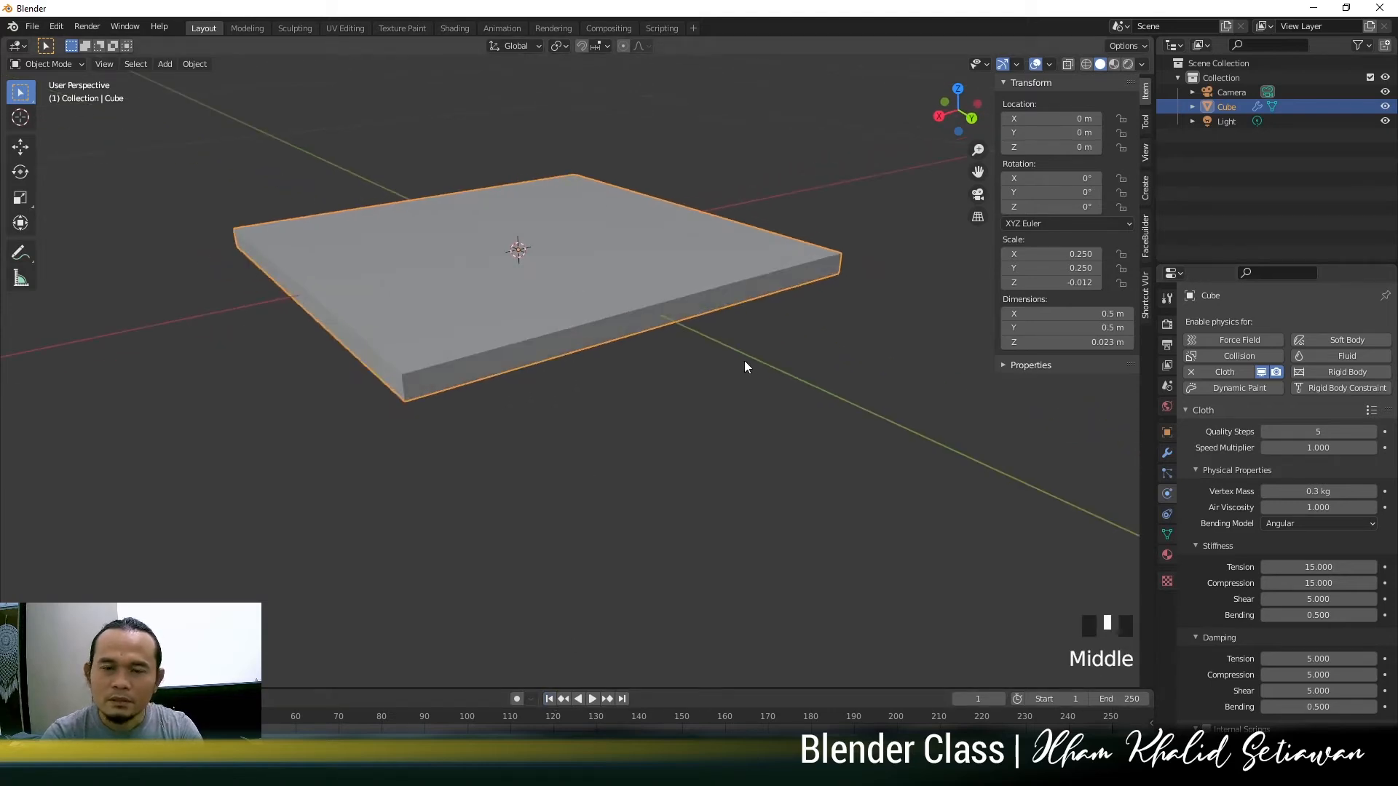
Look through the Cloth settings, play the simulation briefly and return the timeline to the first frame
scroll(1269, 525, down, 17)
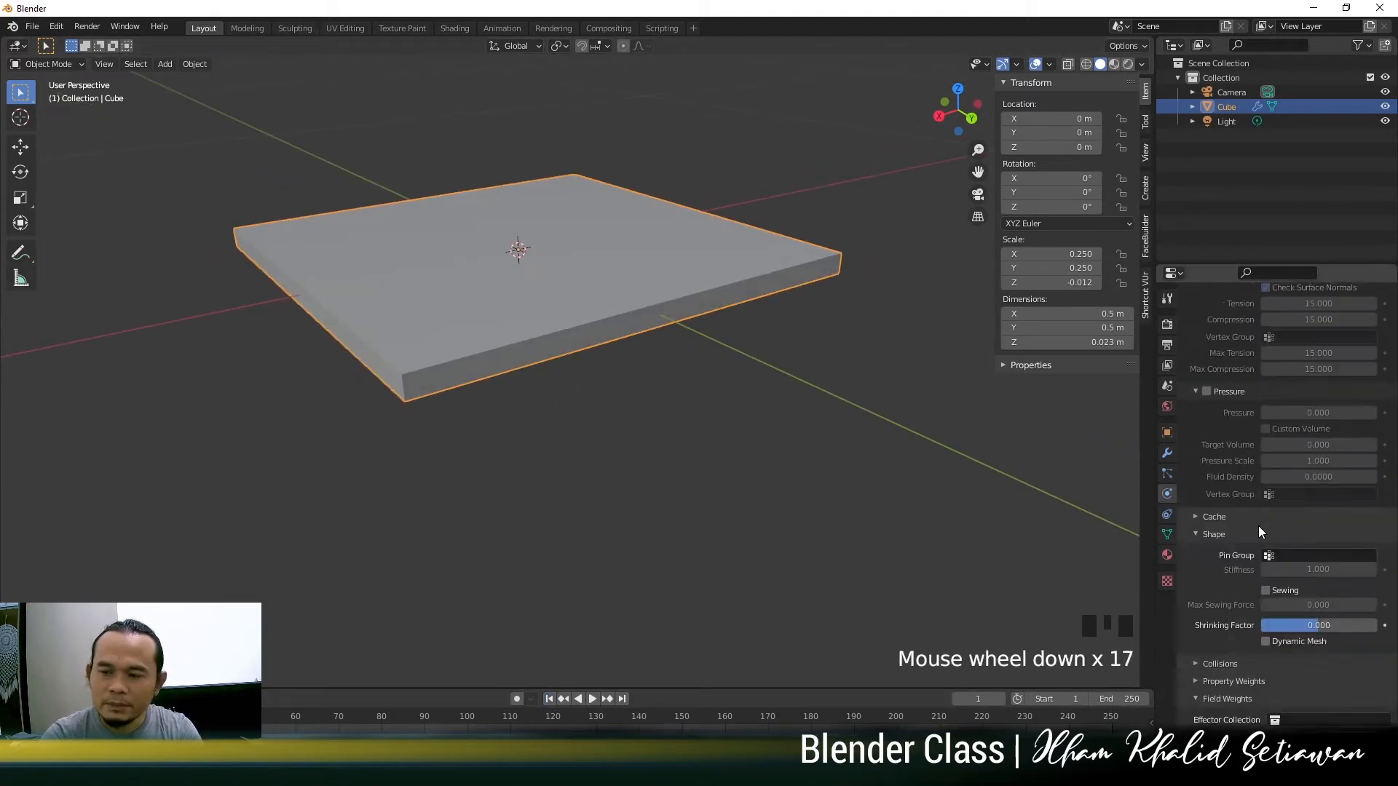
scroll(1258, 525, down, 10)
scroll(1258, 526, up, 20)
scroll(1259, 529, up, 9)
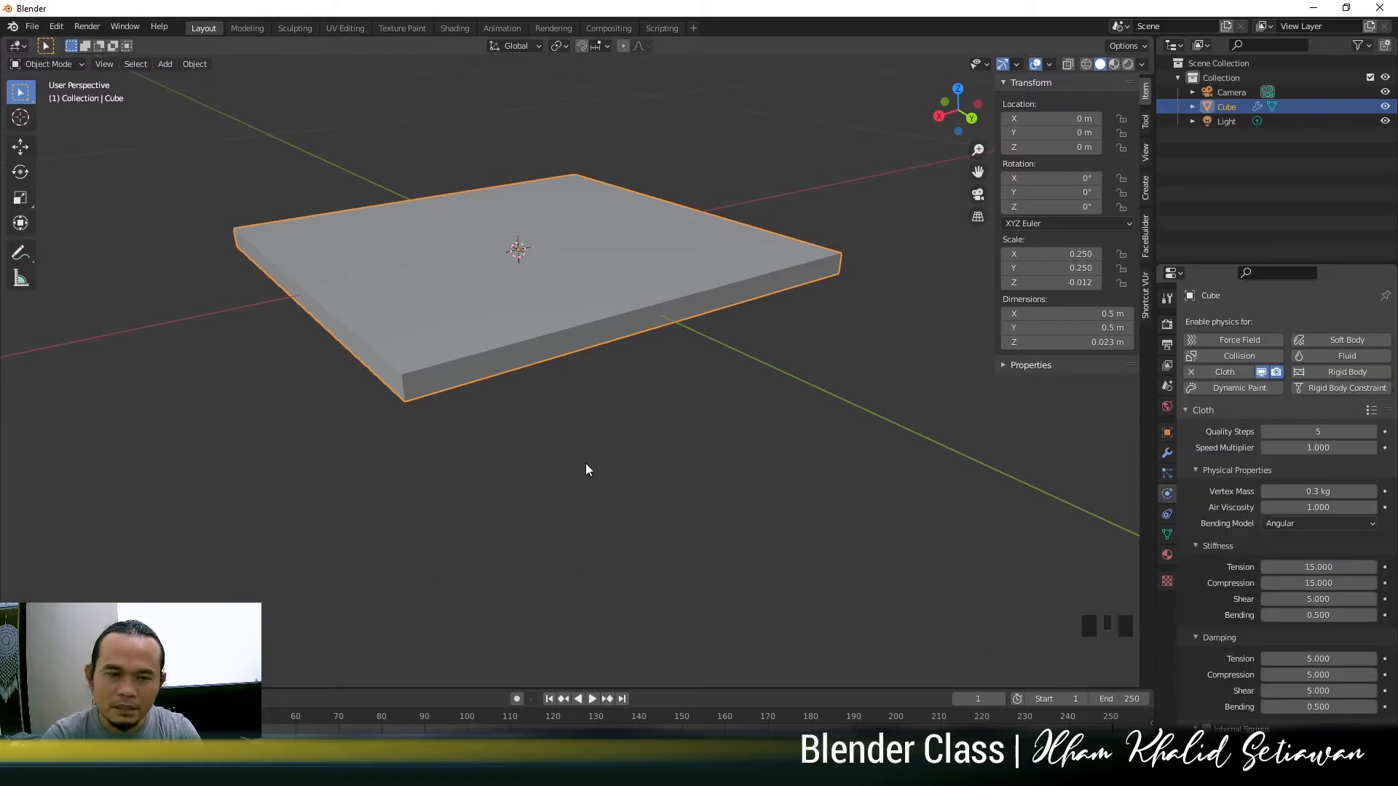
key(space)
key(space)
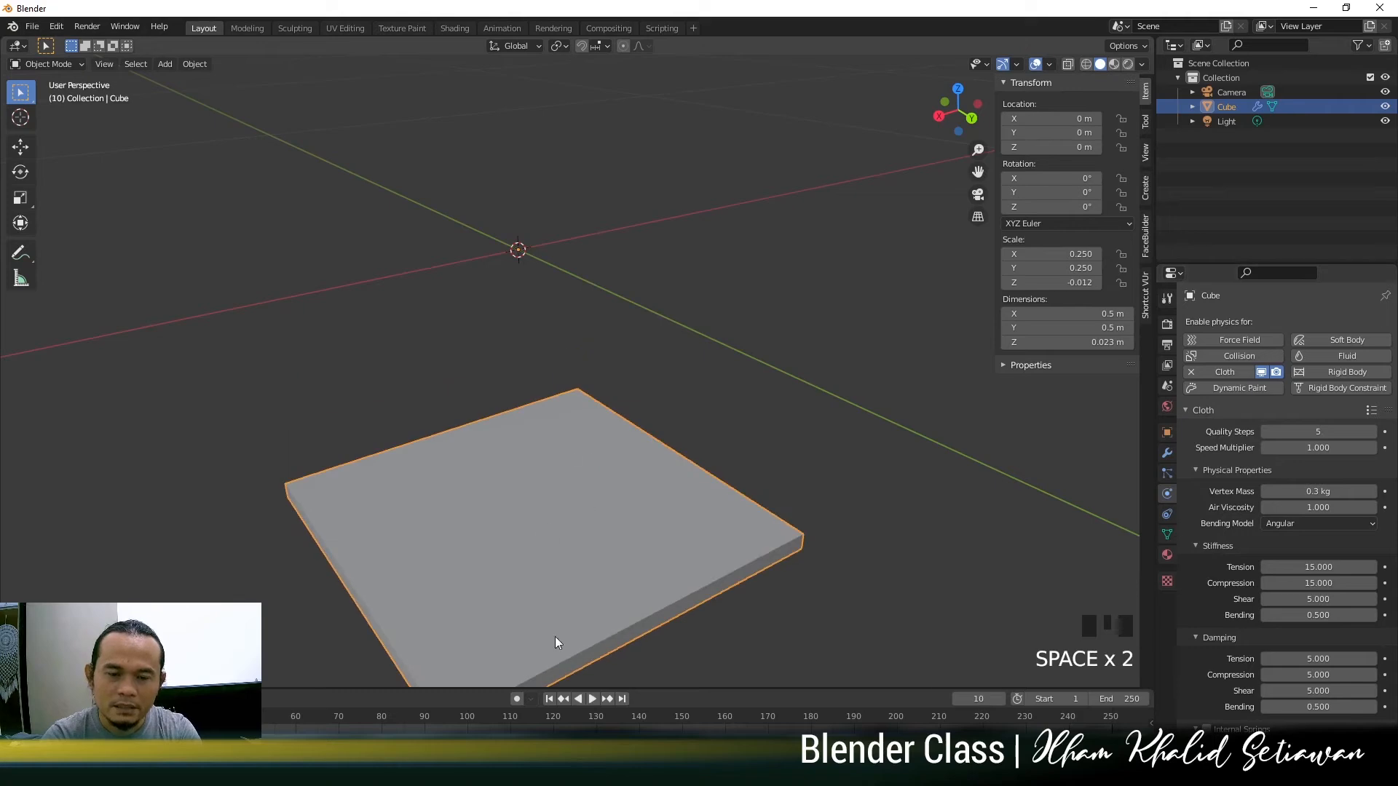
click(549, 699)
Set the Gravity field weight of the slab's Cloth physics to 0
scroll(1303, 608, down, 8)
scroll(1303, 606, down, 20)
scroll(1292, 560, up, 7)
scroll(1281, 562, down, 8)
scroll(1281, 562, down, 4)
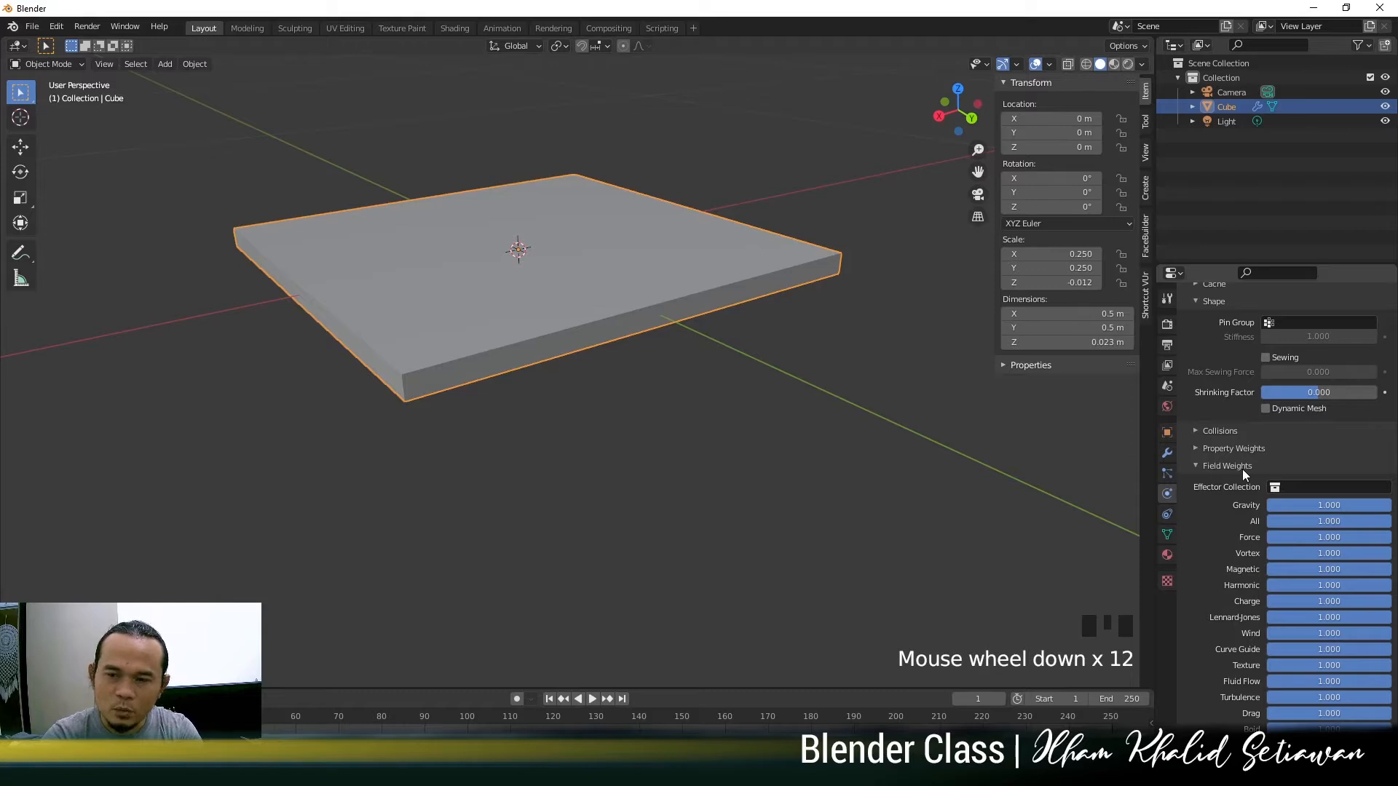
drag(1355, 508, 1267, 508)
Deselect the slab, play the cloth simulation to check its motion without gravity, and rewind to frame 1
click(683, 472)
key(space)
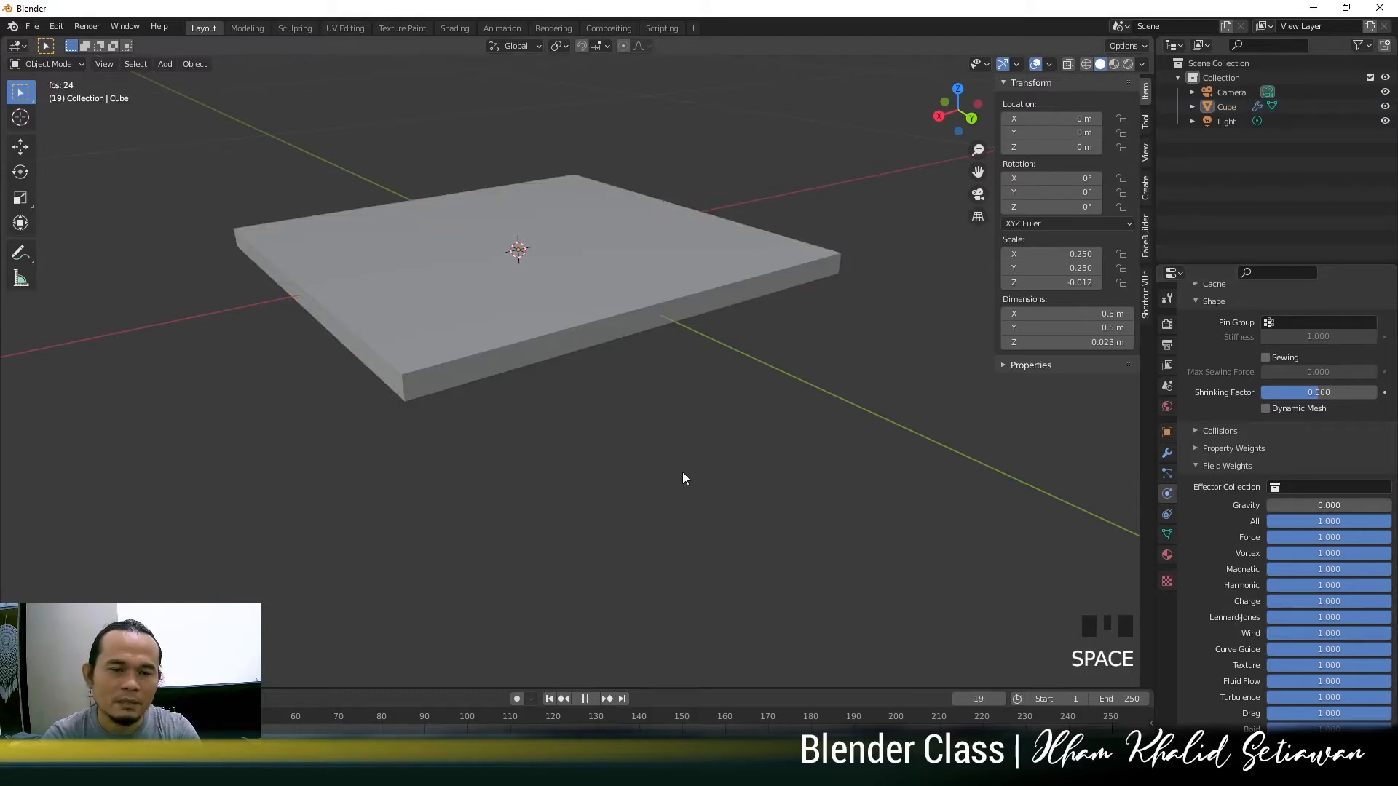
key(space)
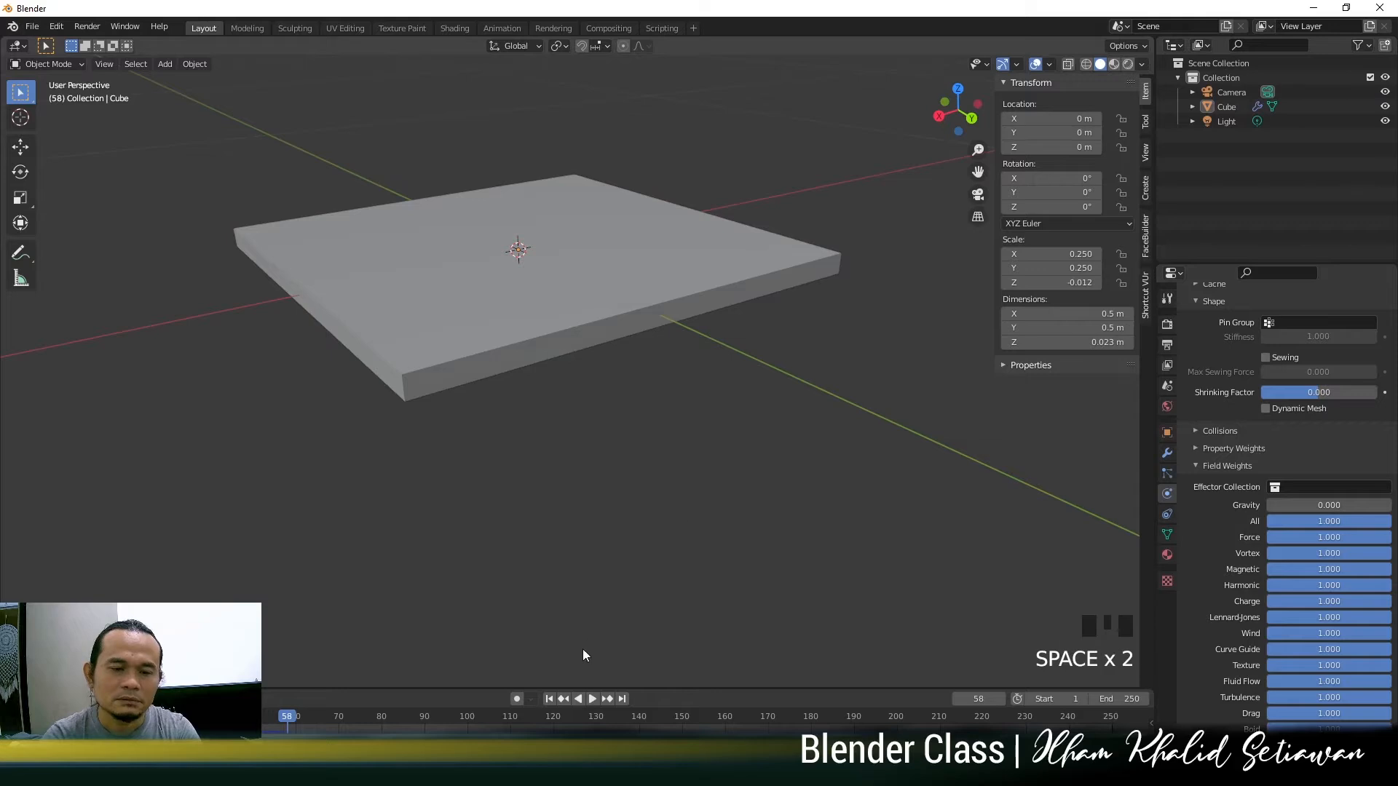
click(549, 698)
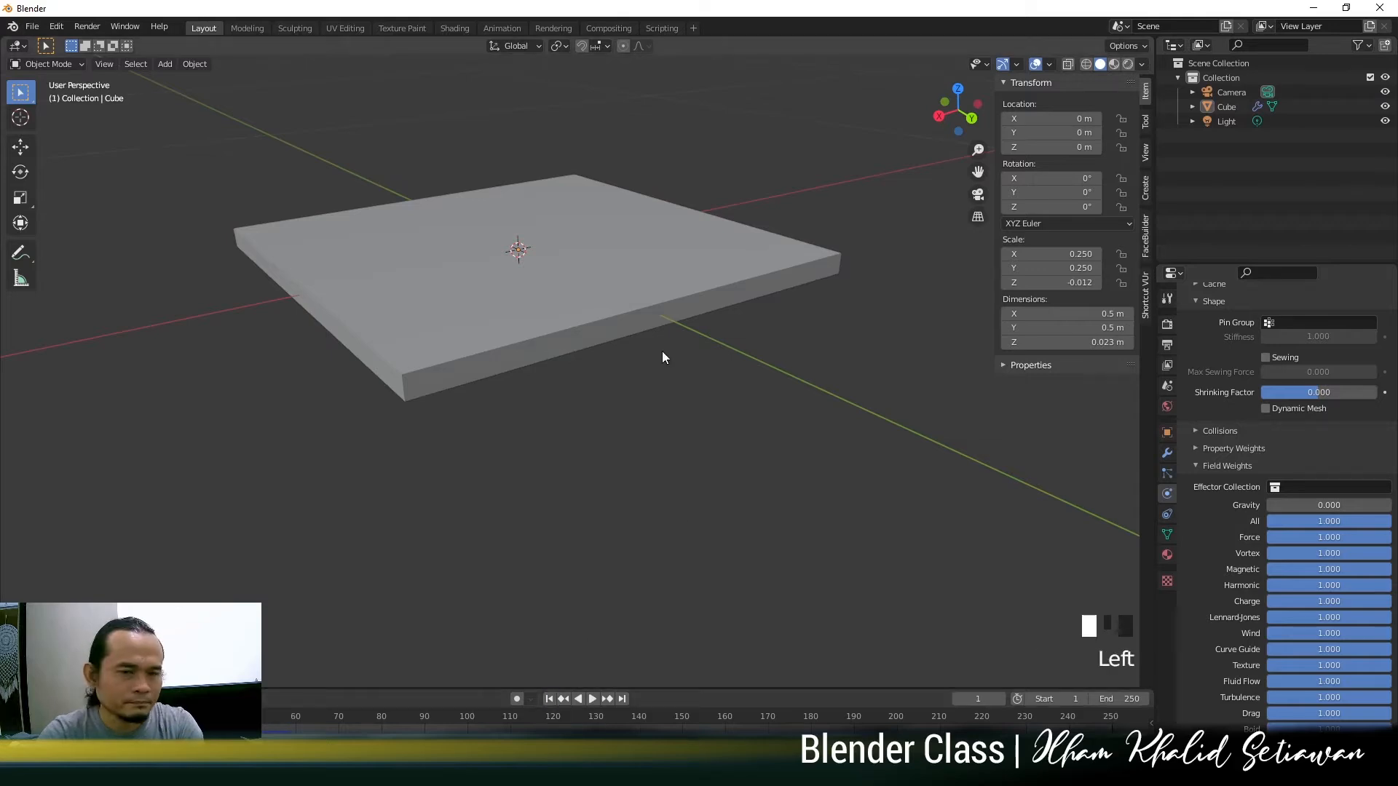
Enable Pressure in the slab's Cloth physics and set the pressure value to 1
scroll(1281, 465, up, 20)
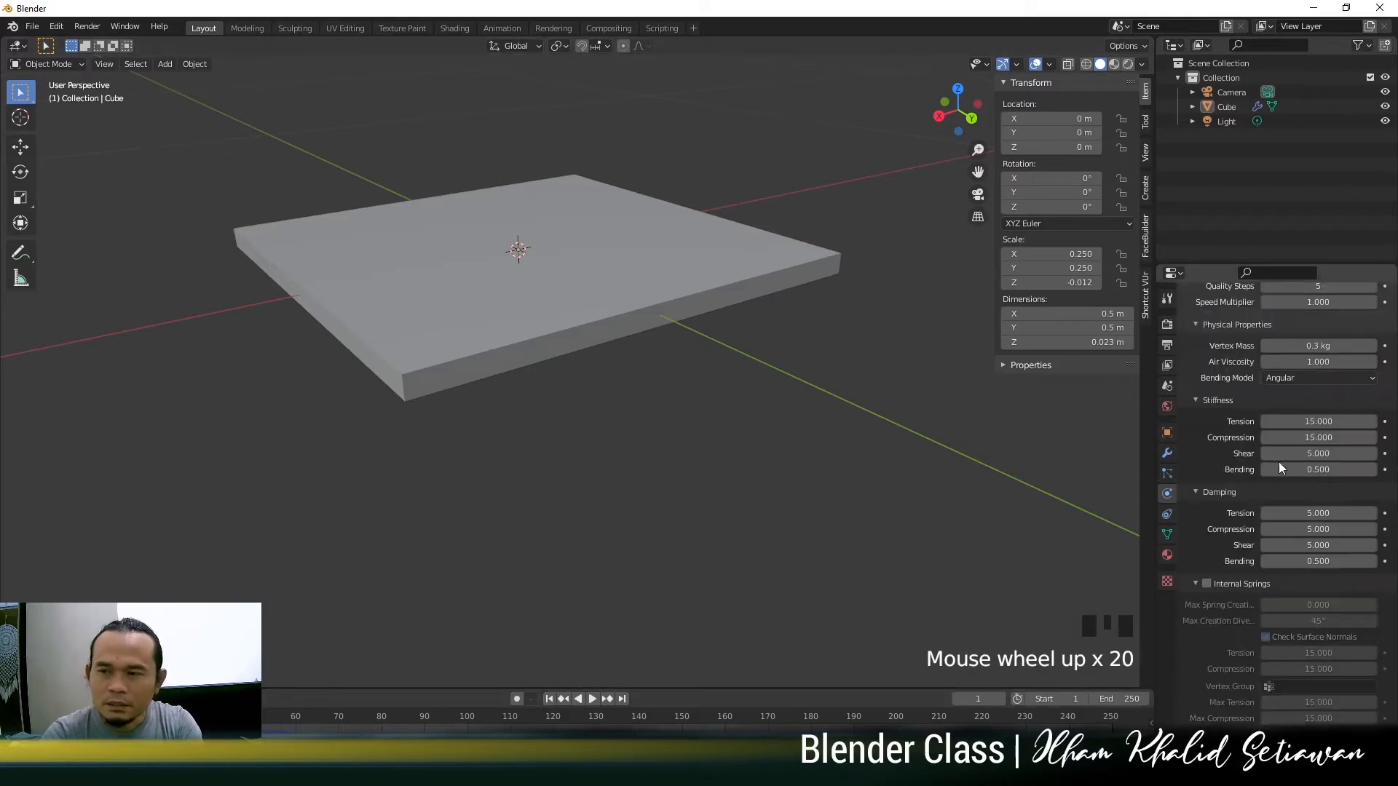
scroll(1257, 470, down, 4)
scroll(1261, 470, up, 1)
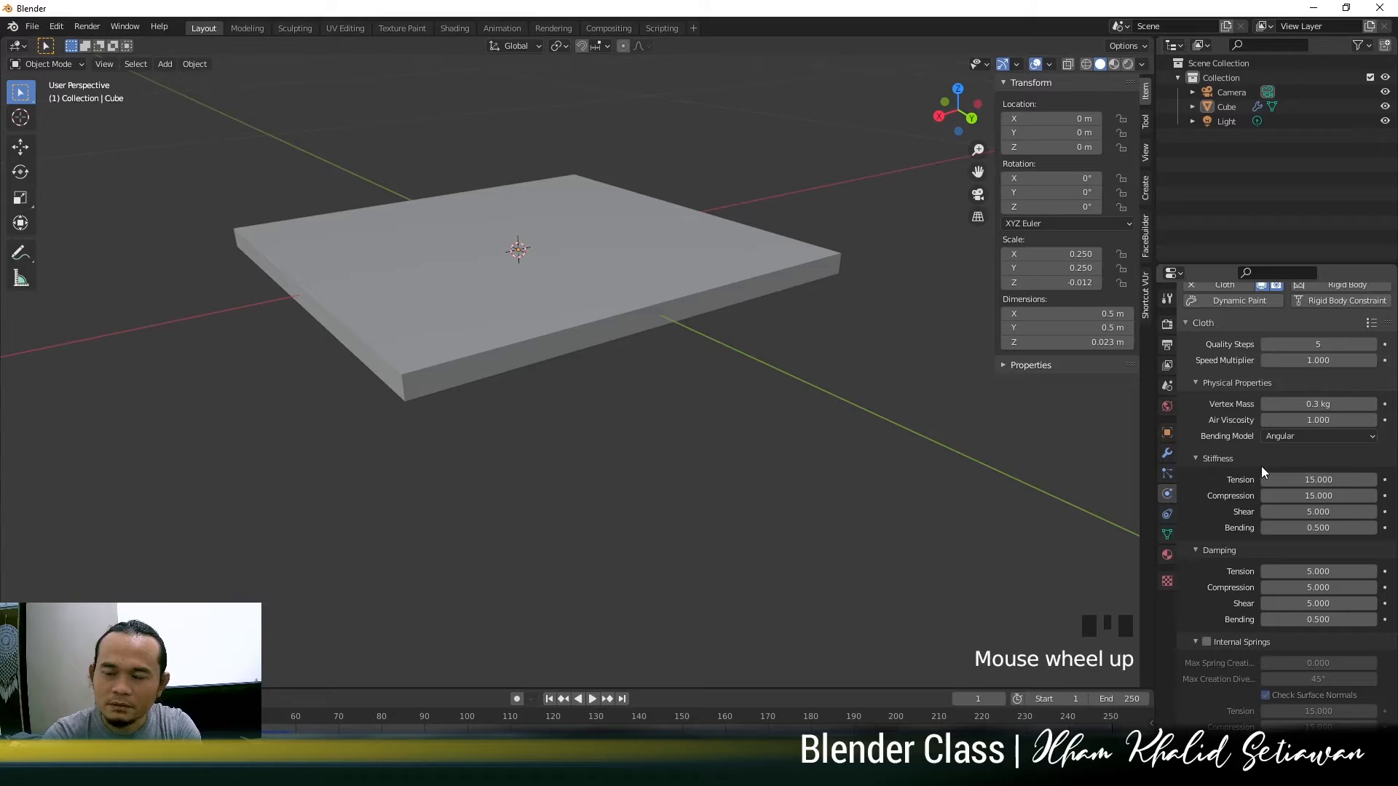
scroll(1263, 471, up, 1)
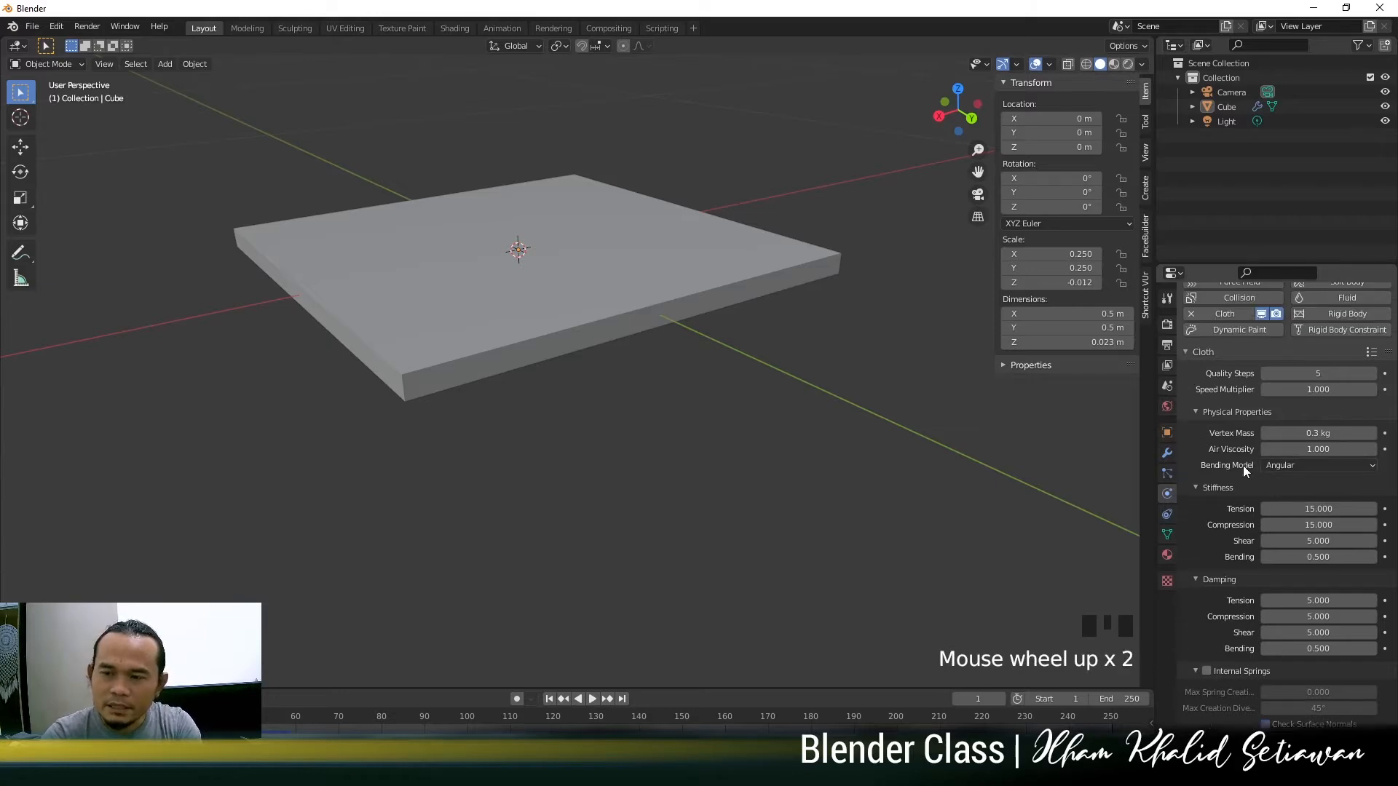
scroll(1238, 459, down, 1)
scroll(1232, 448, down, 6)
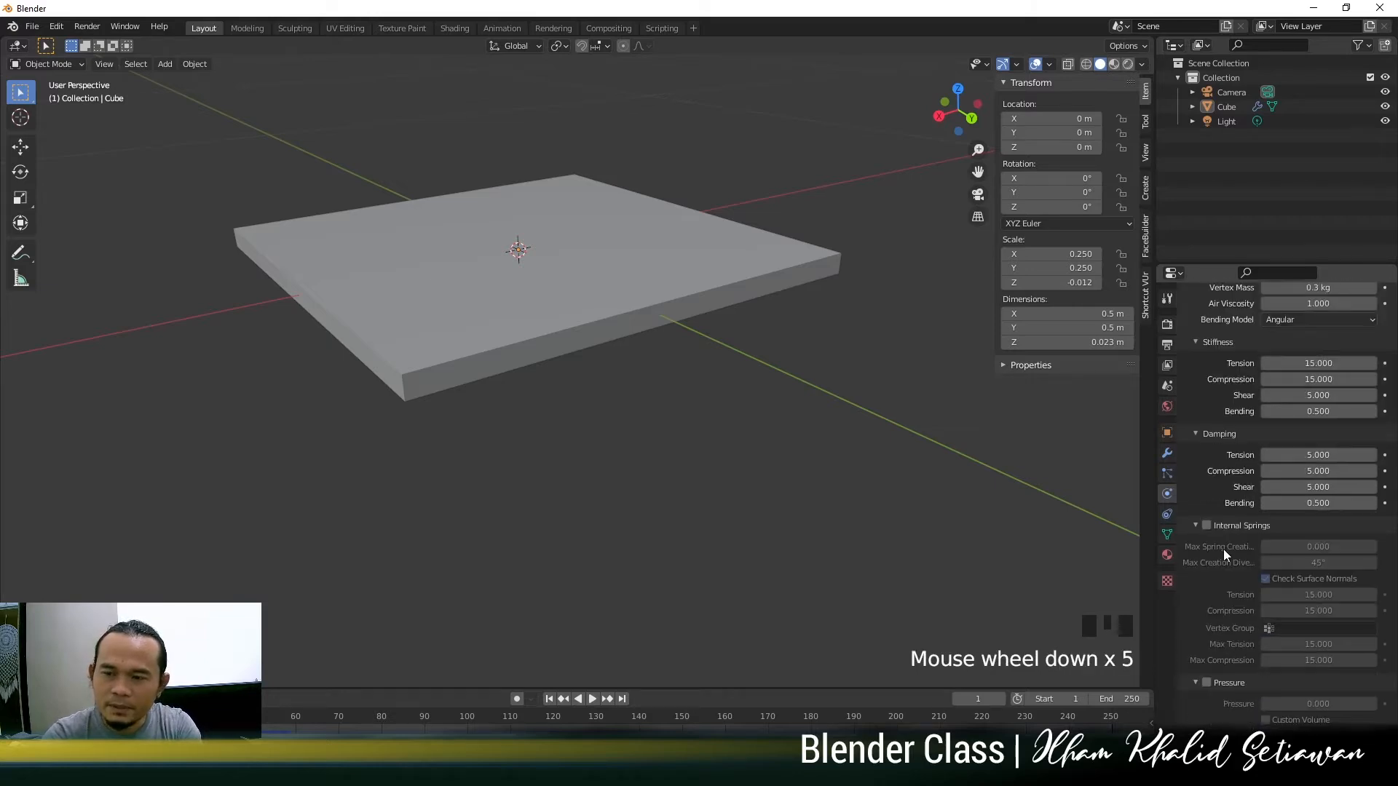
scroll(1237, 531, down, 9)
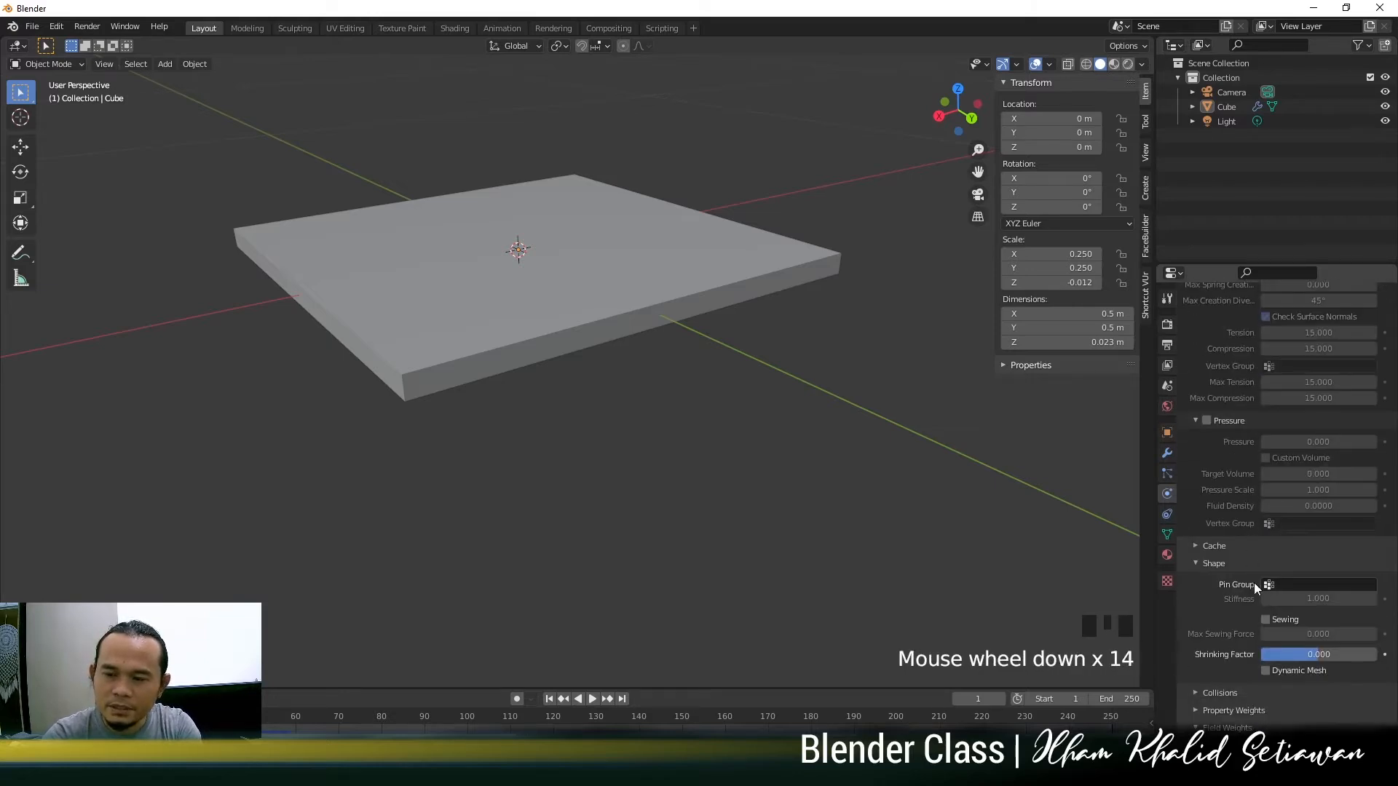
scroll(1249, 598, up, 1)
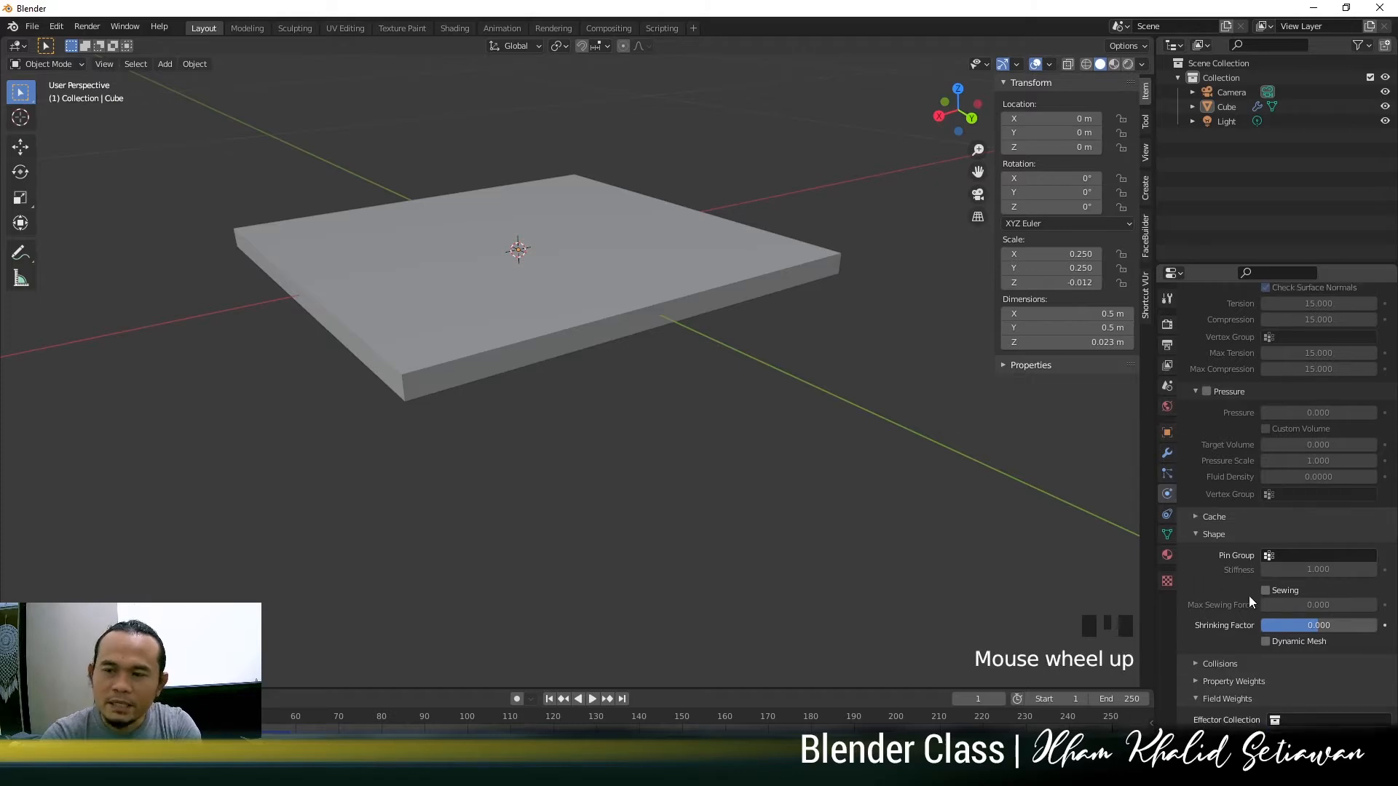
click(1207, 394)
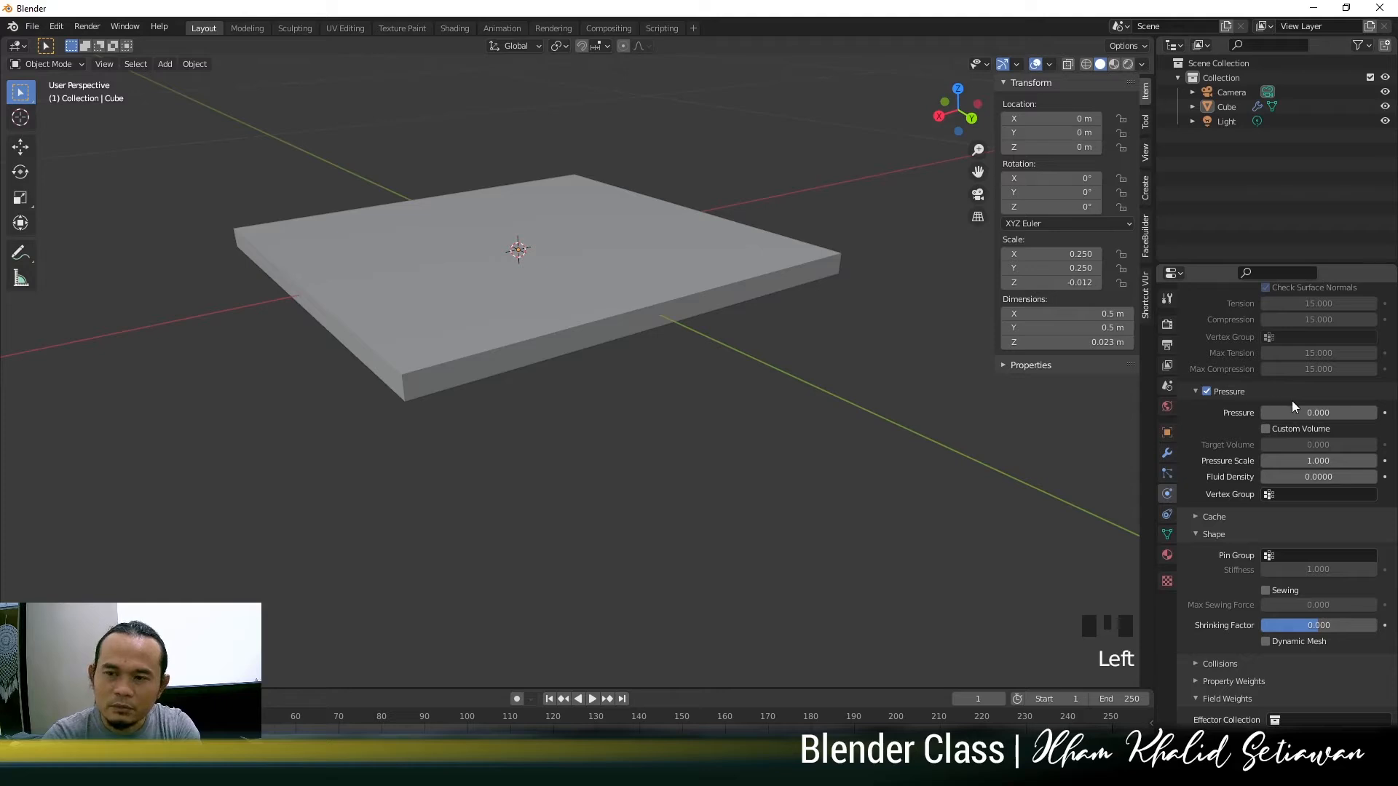
click(1318, 412)
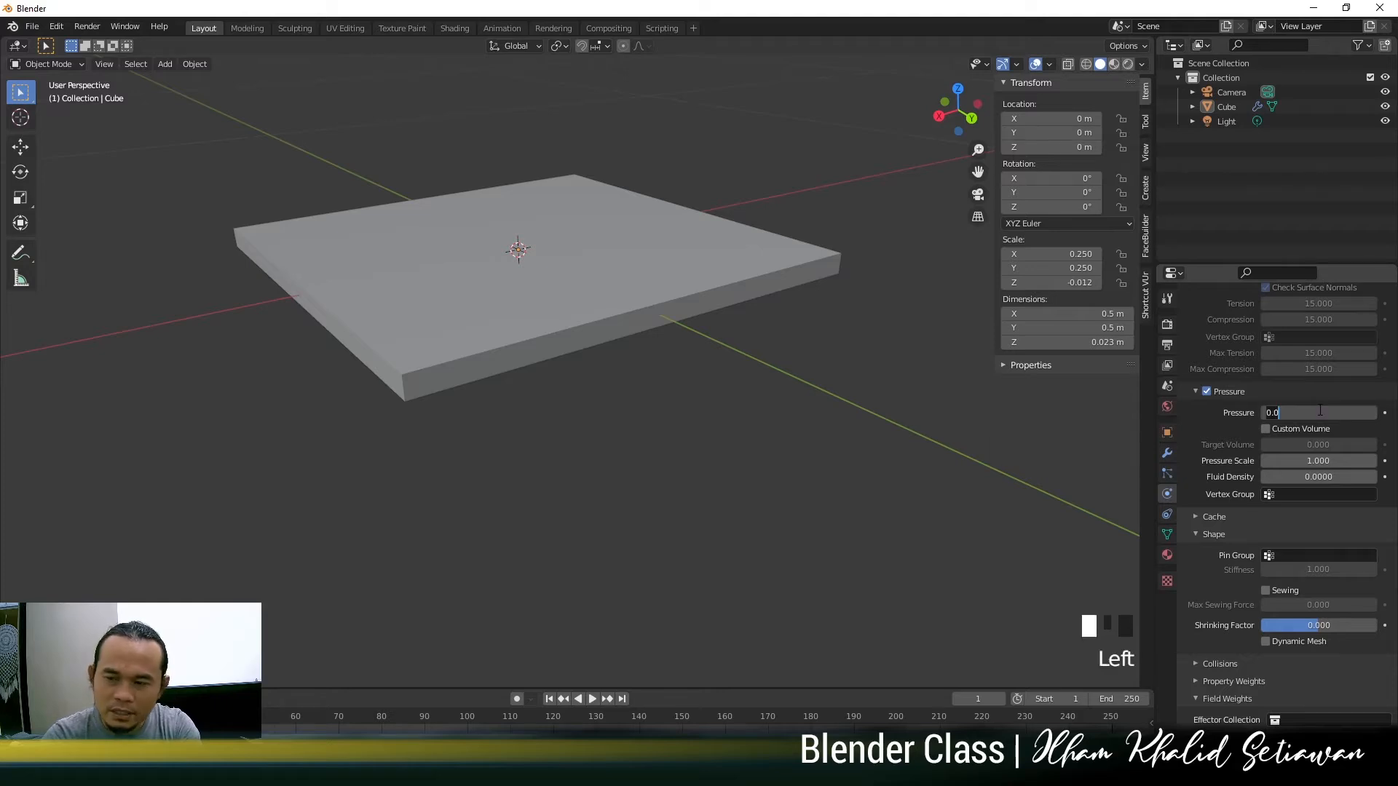
text(1)
key(Return)
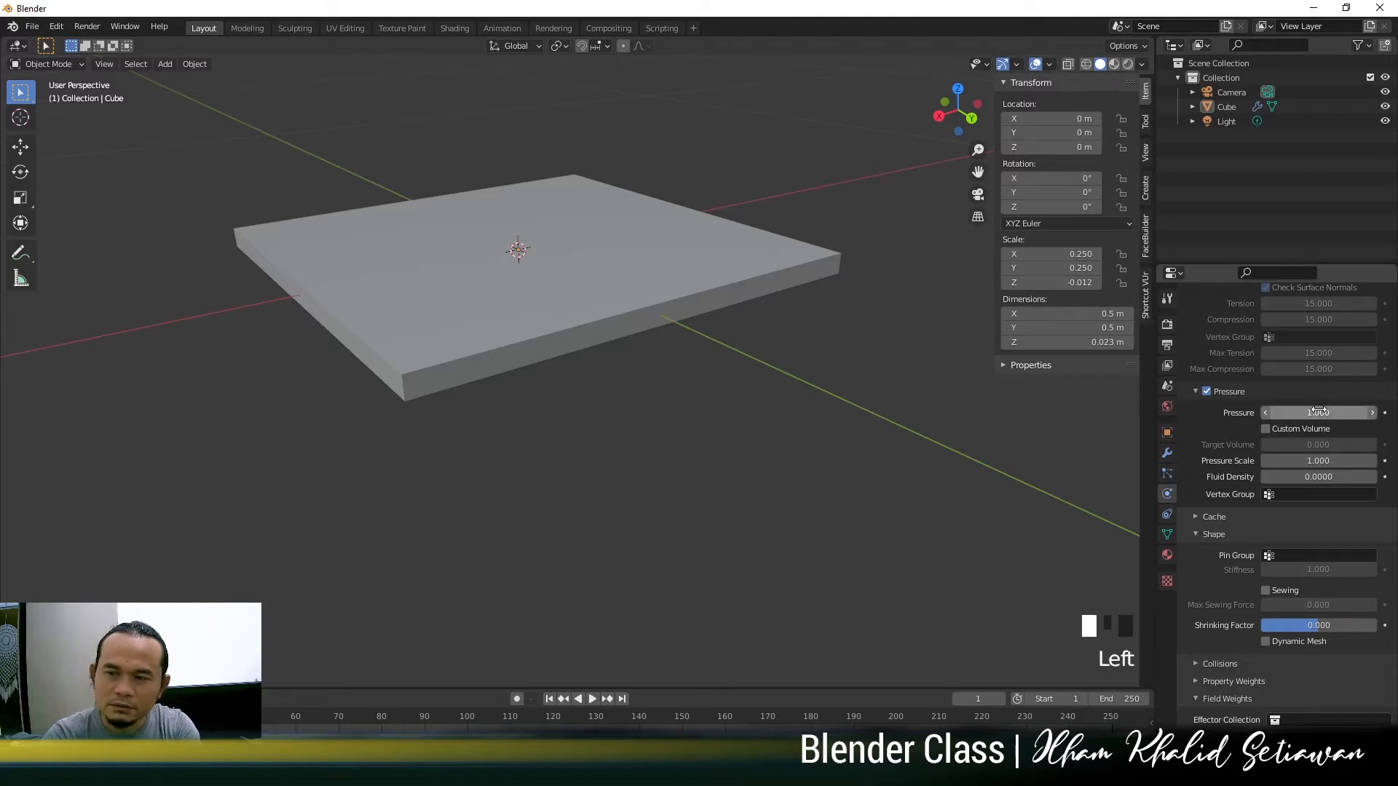
Deselect the slab and play the cloth simulation, pausing to inspect how it inflates from another angle
click(802, 433)
key(space)
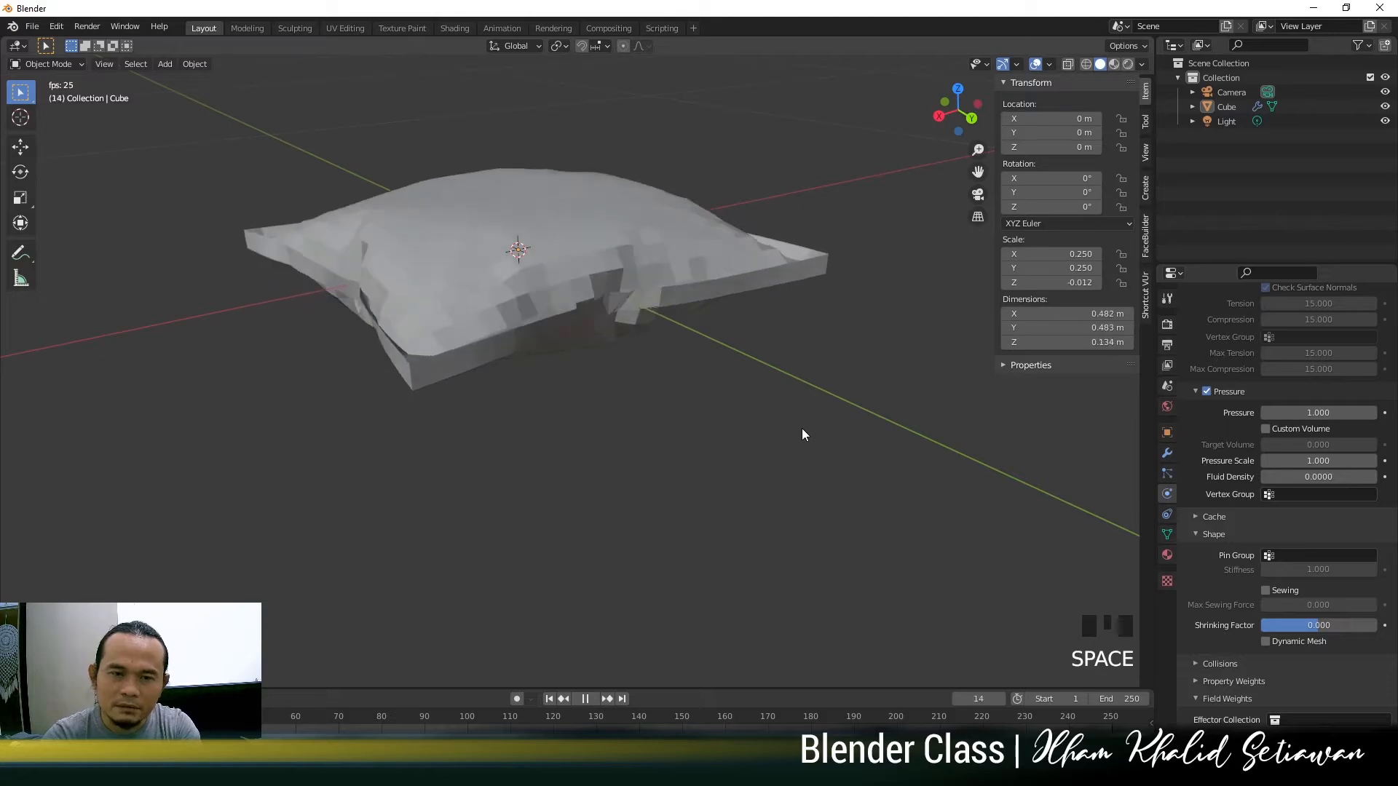
key(space)
middle_drag(692, 405, 749, 394)
key(space)
key(space)
Set the Cloth pressure to 2 and replay the simulation from the first frame to examine the inflated shape
click(1313, 412)
text(2)
key(Return)
click(549, 698)
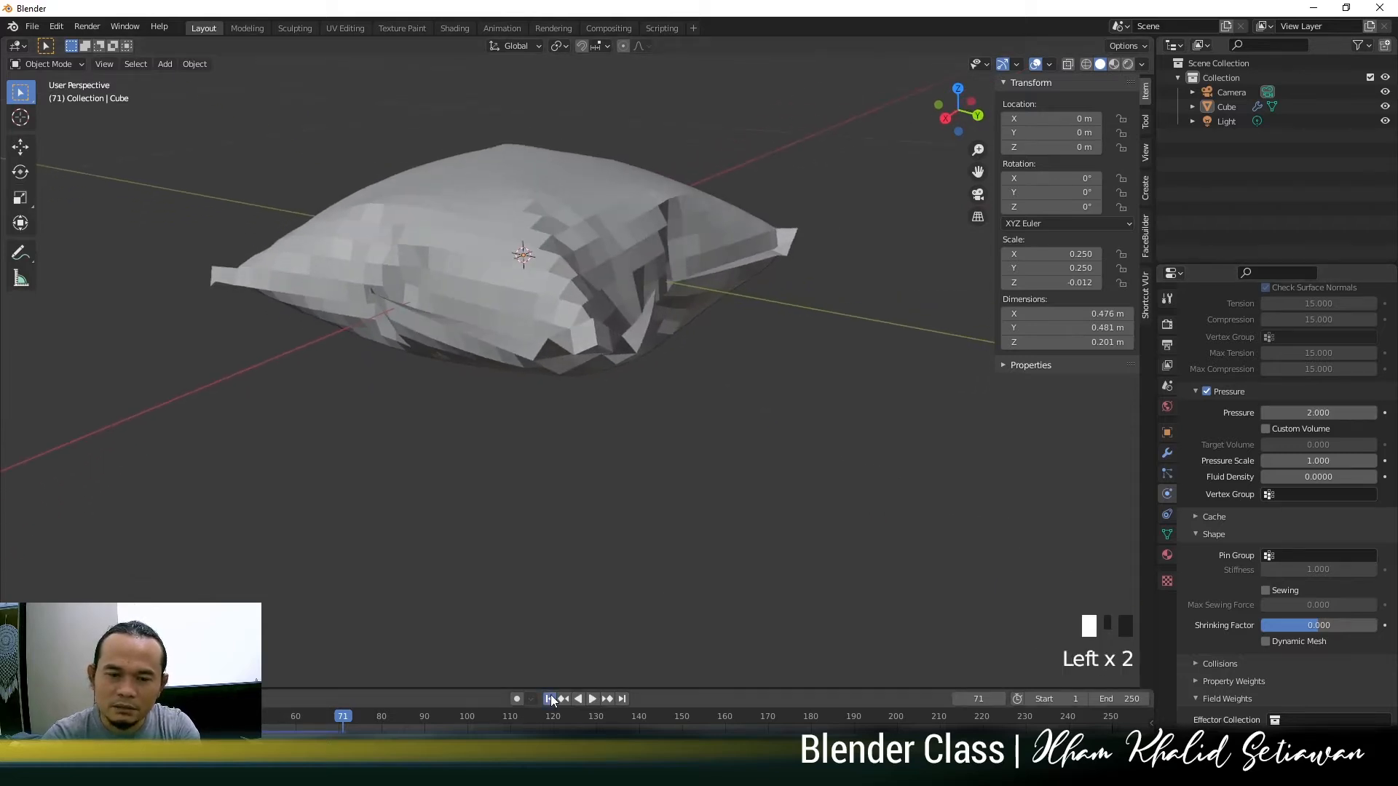
click(593, 698)
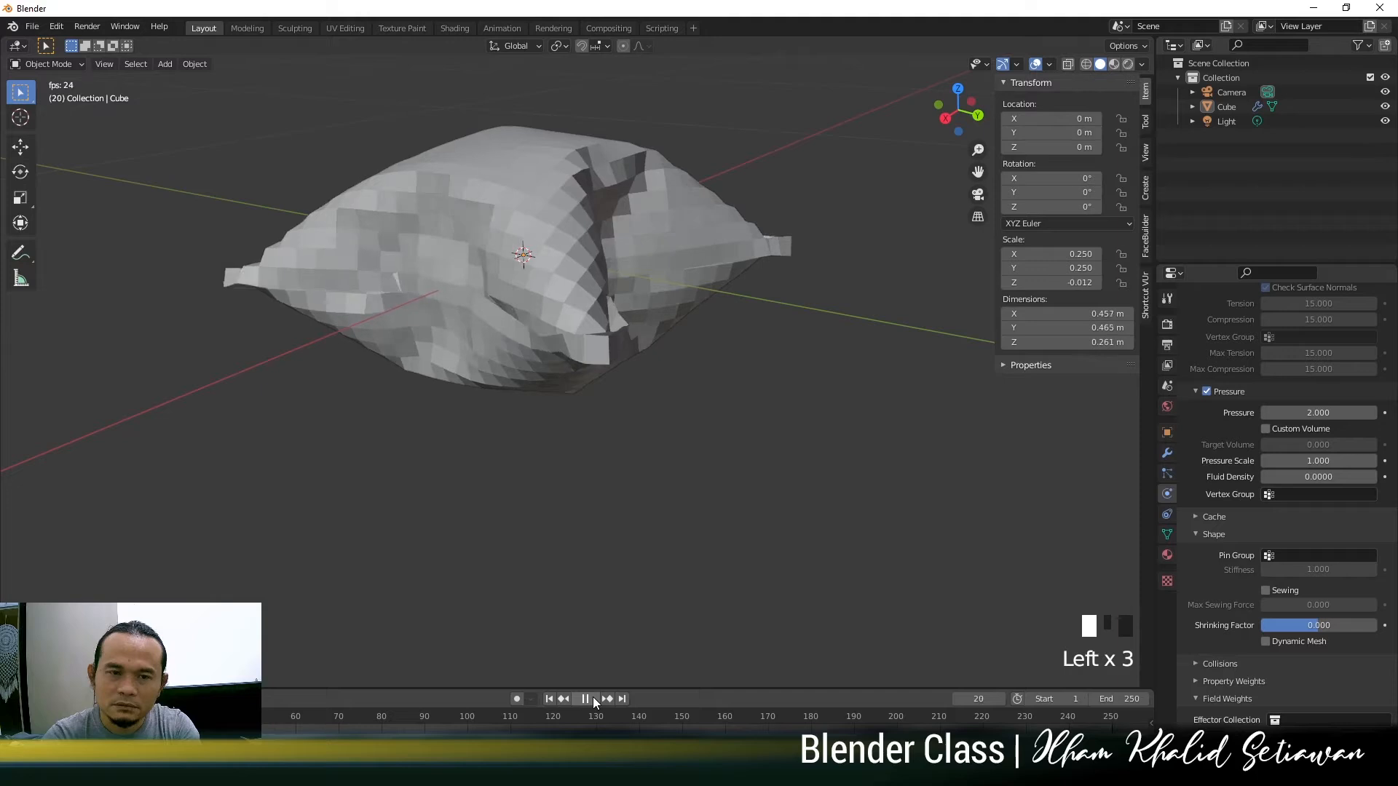
click(592, 699)
middle_drag(685, 413, 563, 452)
scroll(660, 411, down, 3)
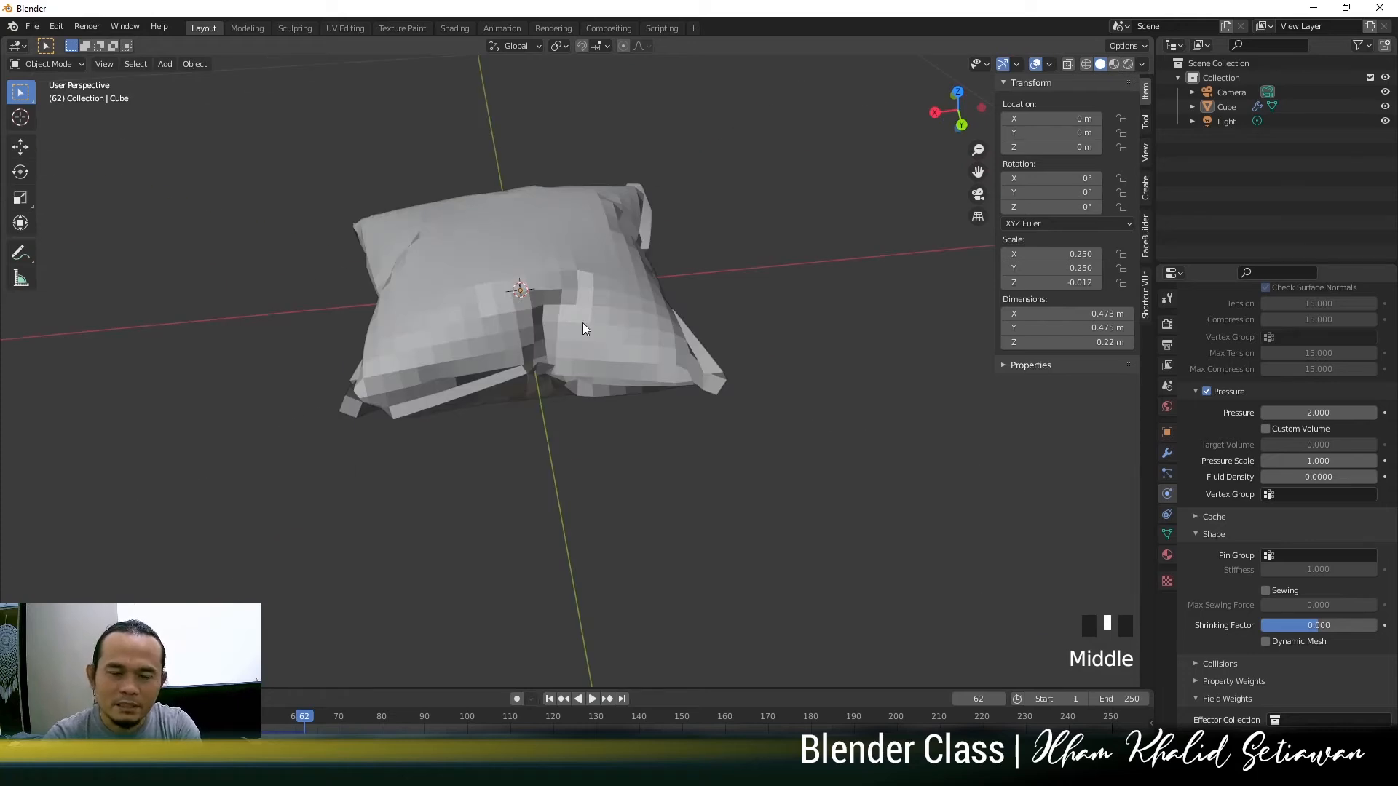
Select the inflated cushion and apply Shade Smooth to it
middle_drag(582, 322, 677, 304)
scroll(677, 305, up, 1)
scroll(644, 297, down, 3)
right_click(641, 297)
click(641, 297)
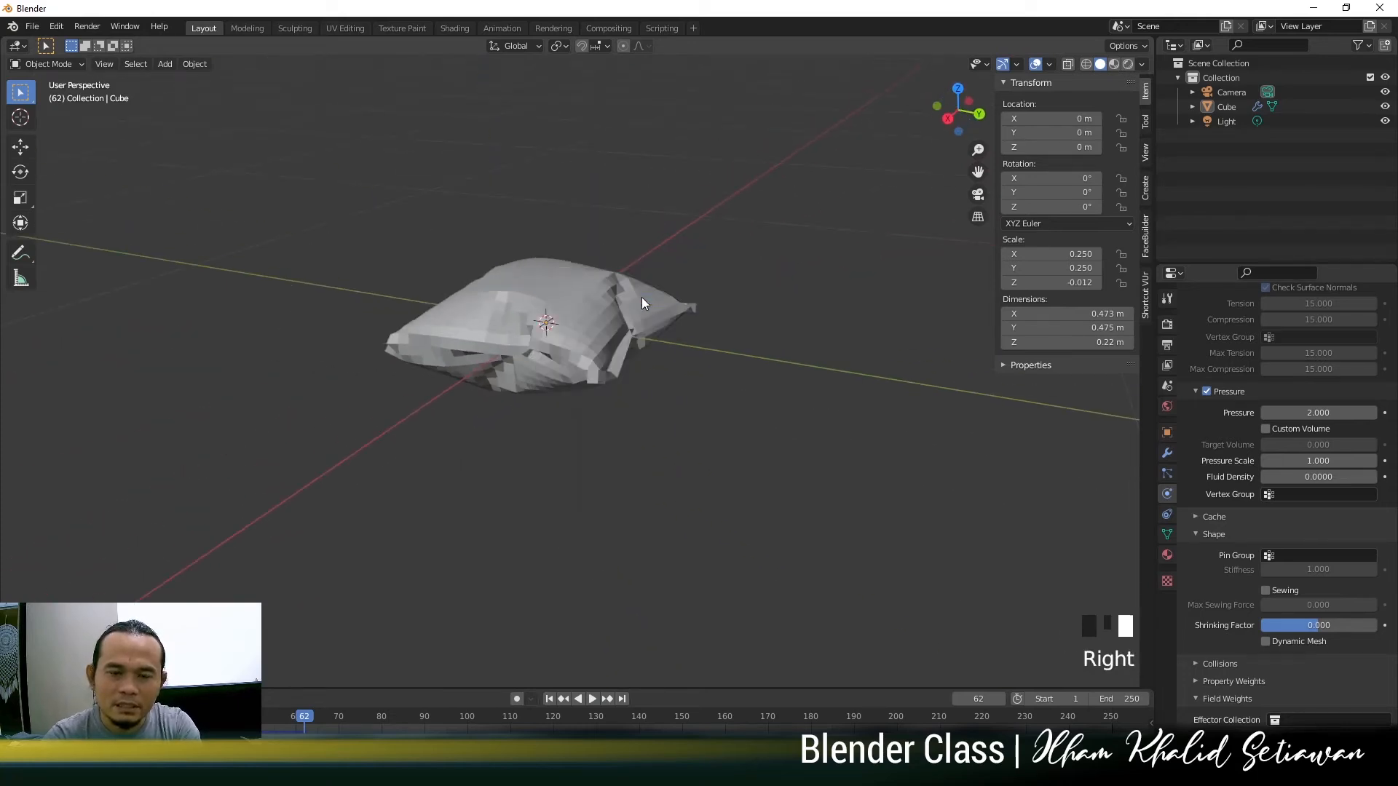
click(630, 314)
right_click(629, 311)
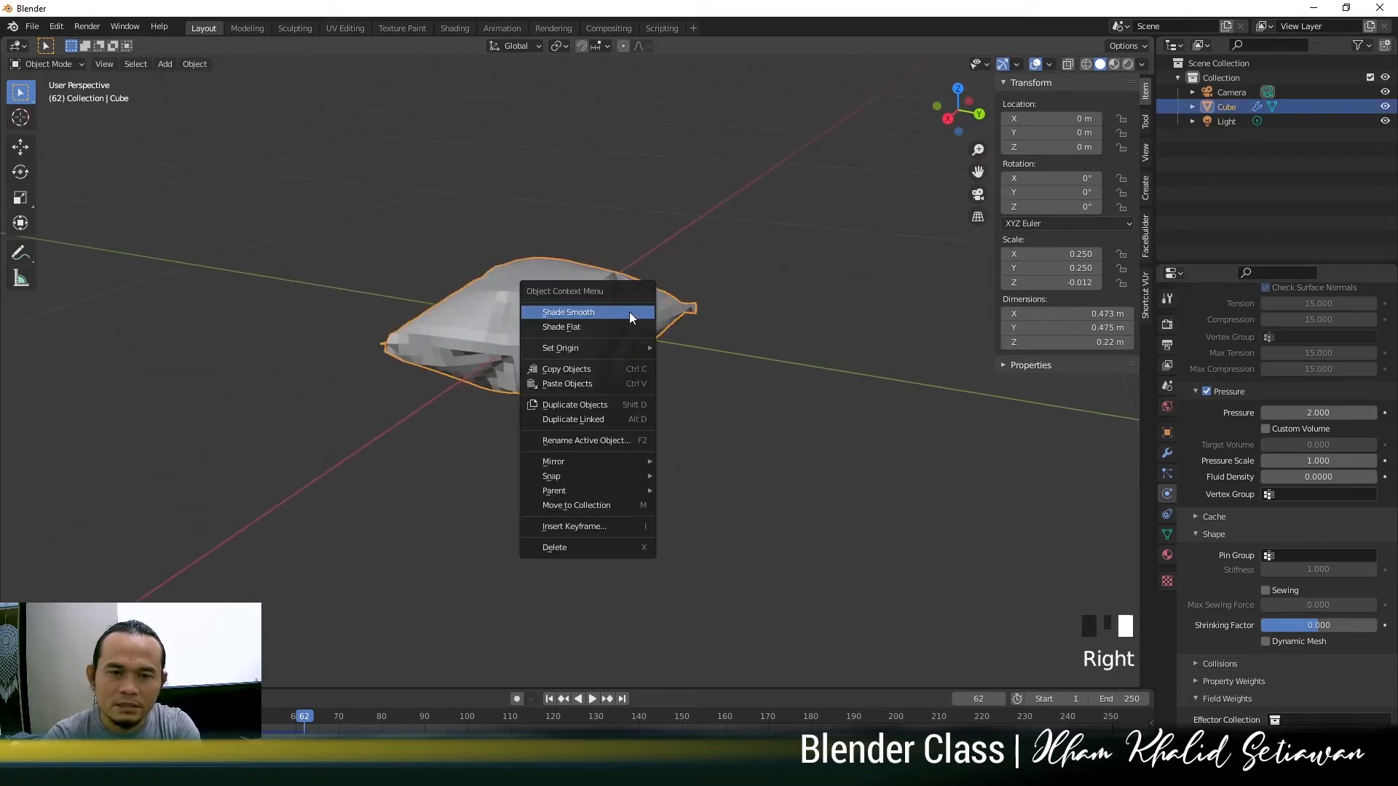
click(629, 312)
middle_click(763, 406)
middle_drag(763, 407, 592, 408)
scroll(591, 410, up, 2)
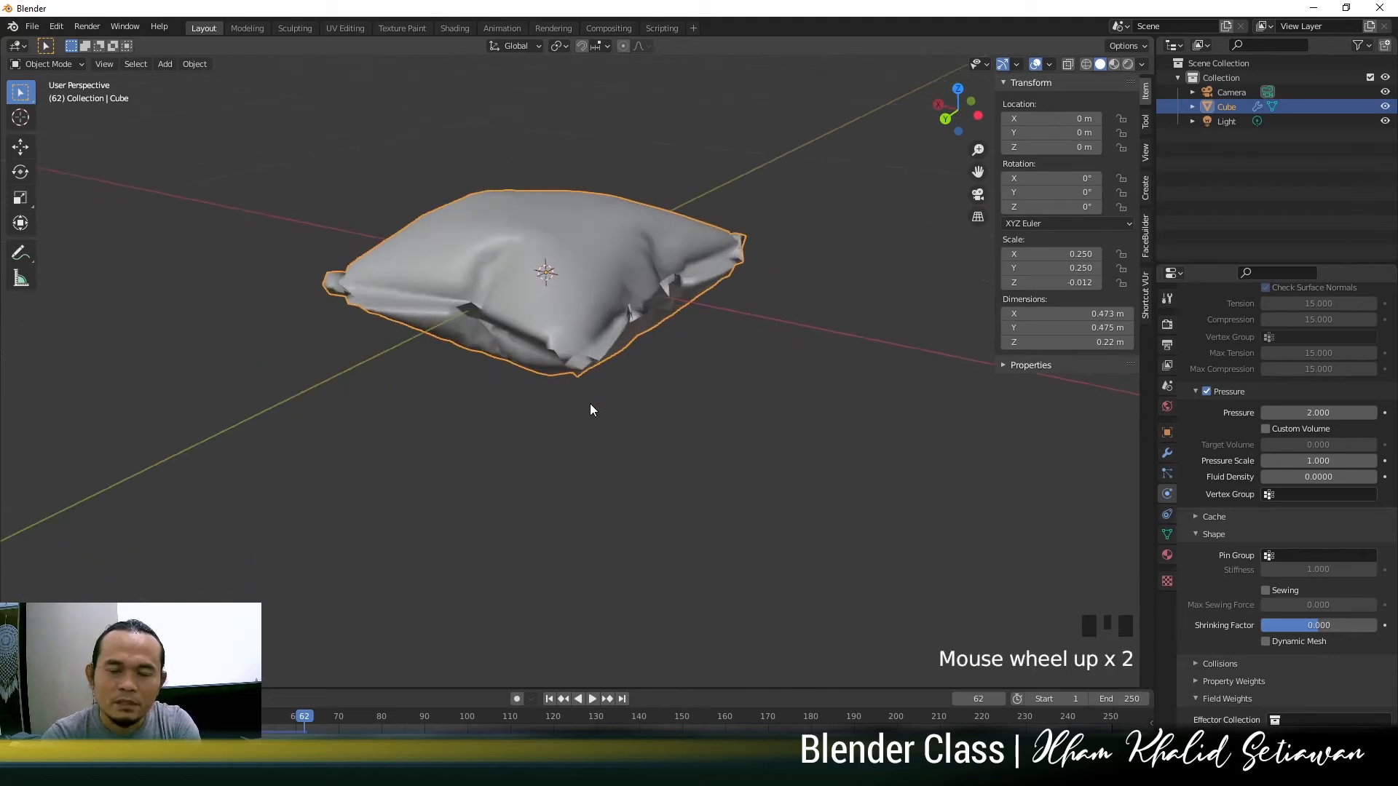
shift+middle_drag(724, 374, 653, 397)
scroll(633, 381, down, 1)
Set the Cloth pressure to 5 and replay the simulation from the first frame
click(1310, 413)
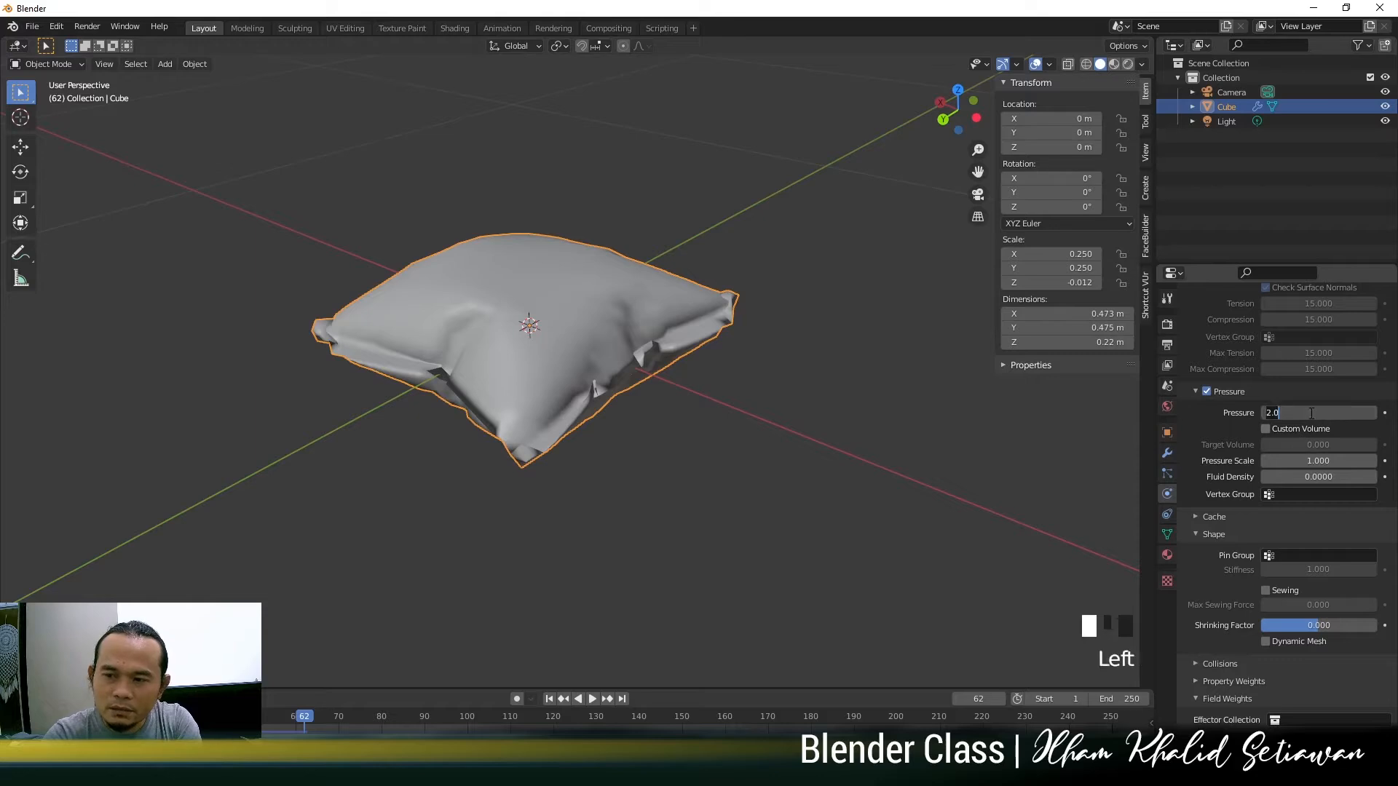
text(5)
key(Return)
click(549, 699)
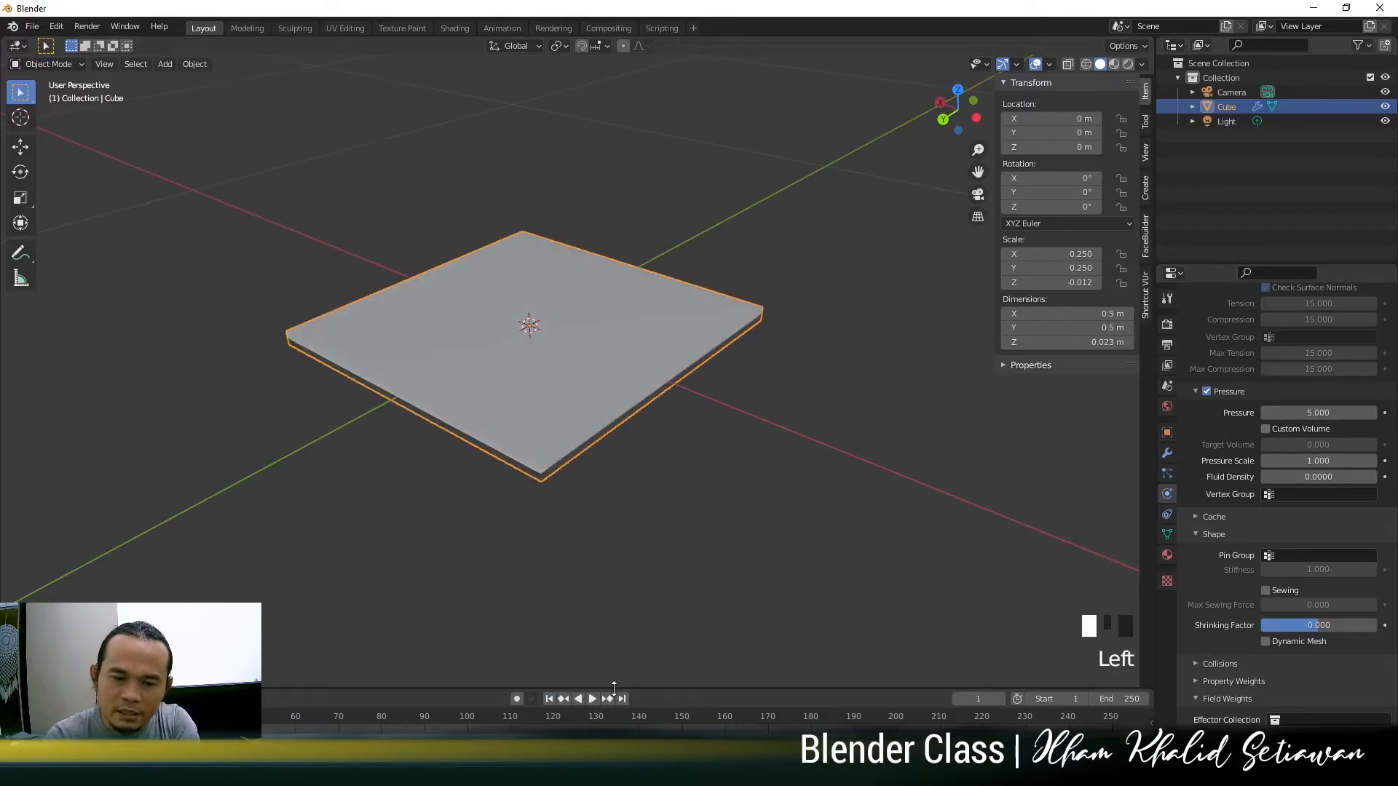
click(593, 699)
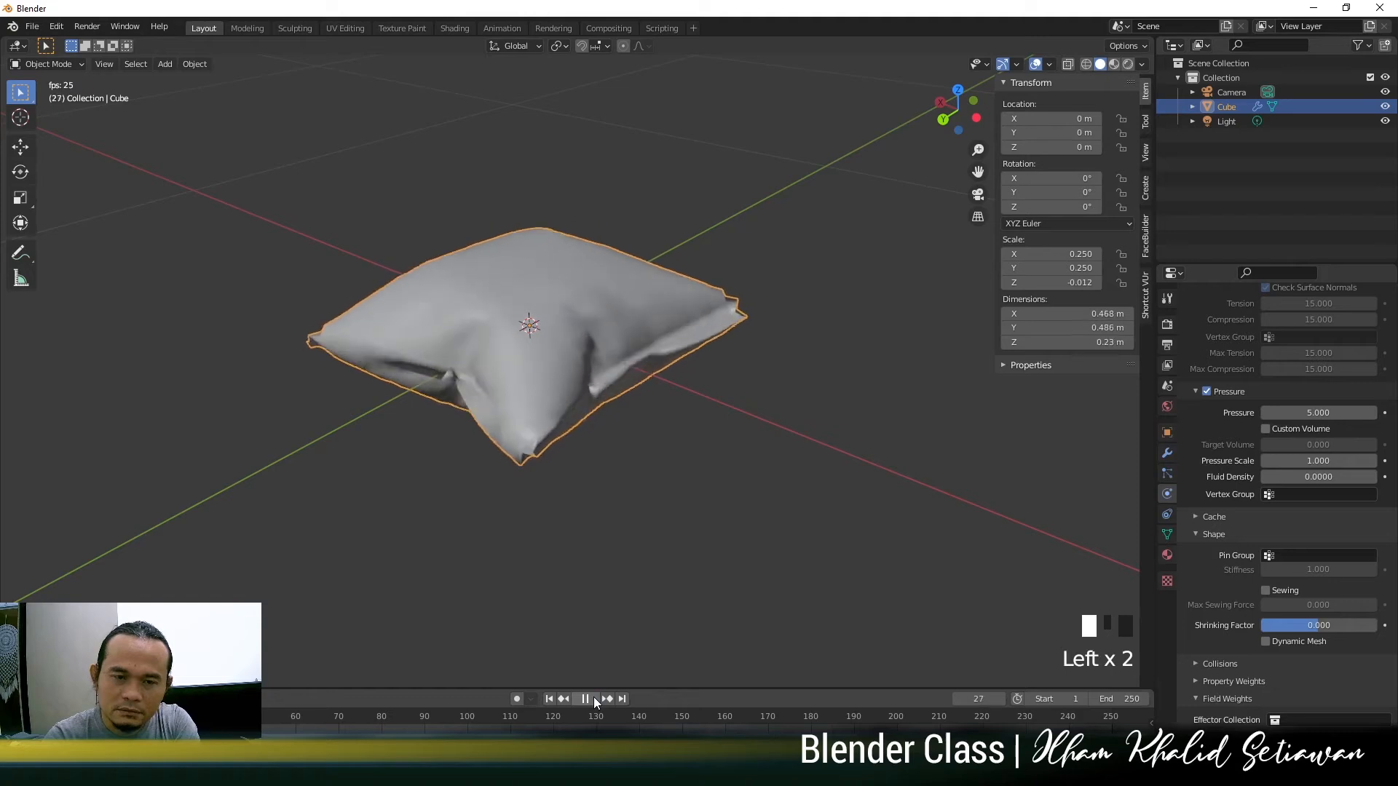
click(592, 699)
middle_drag(633, 451, 621, 406)
Set the Cloth pressure to 10 and replay the simulation from the first frame
click(1317, 412)
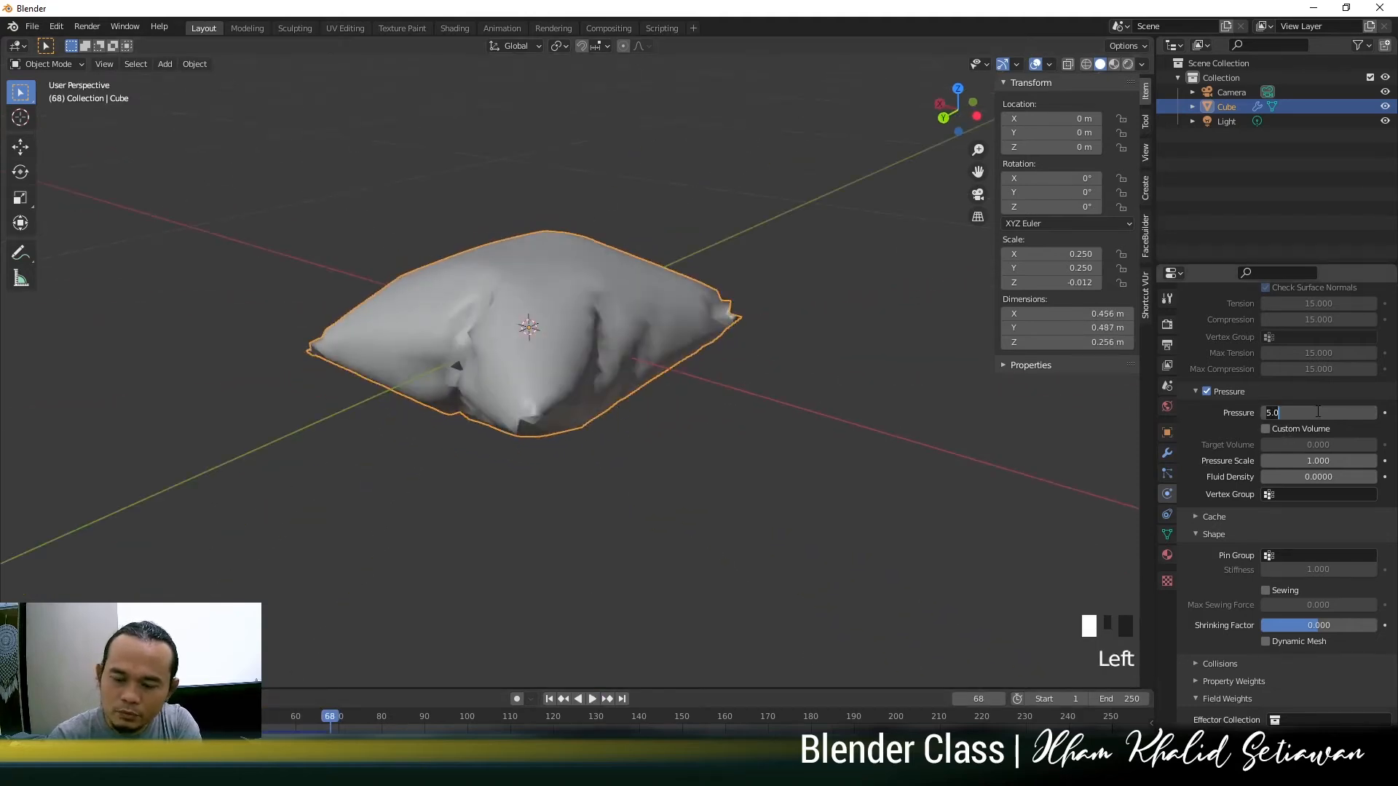
key(Return)
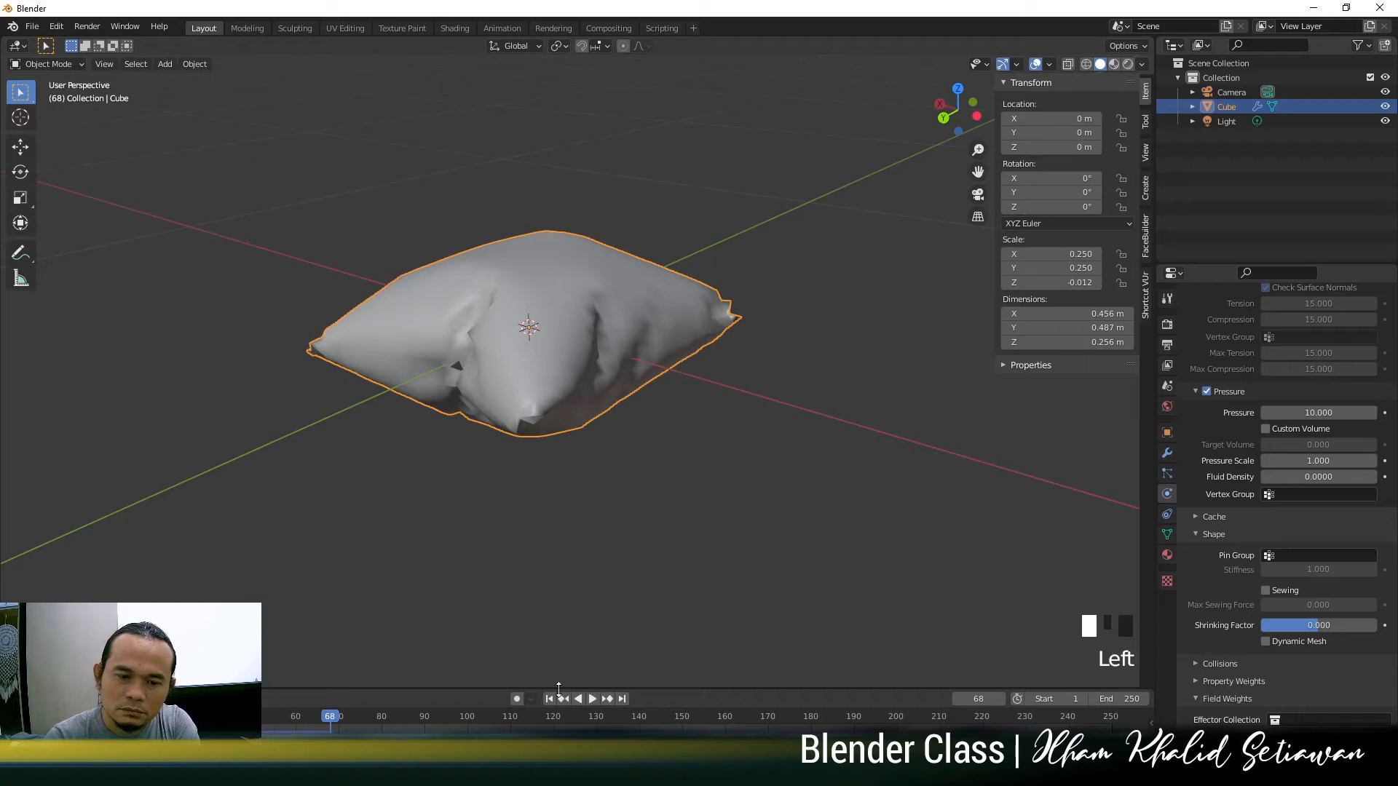
click(551, 697)
click(592, 698)
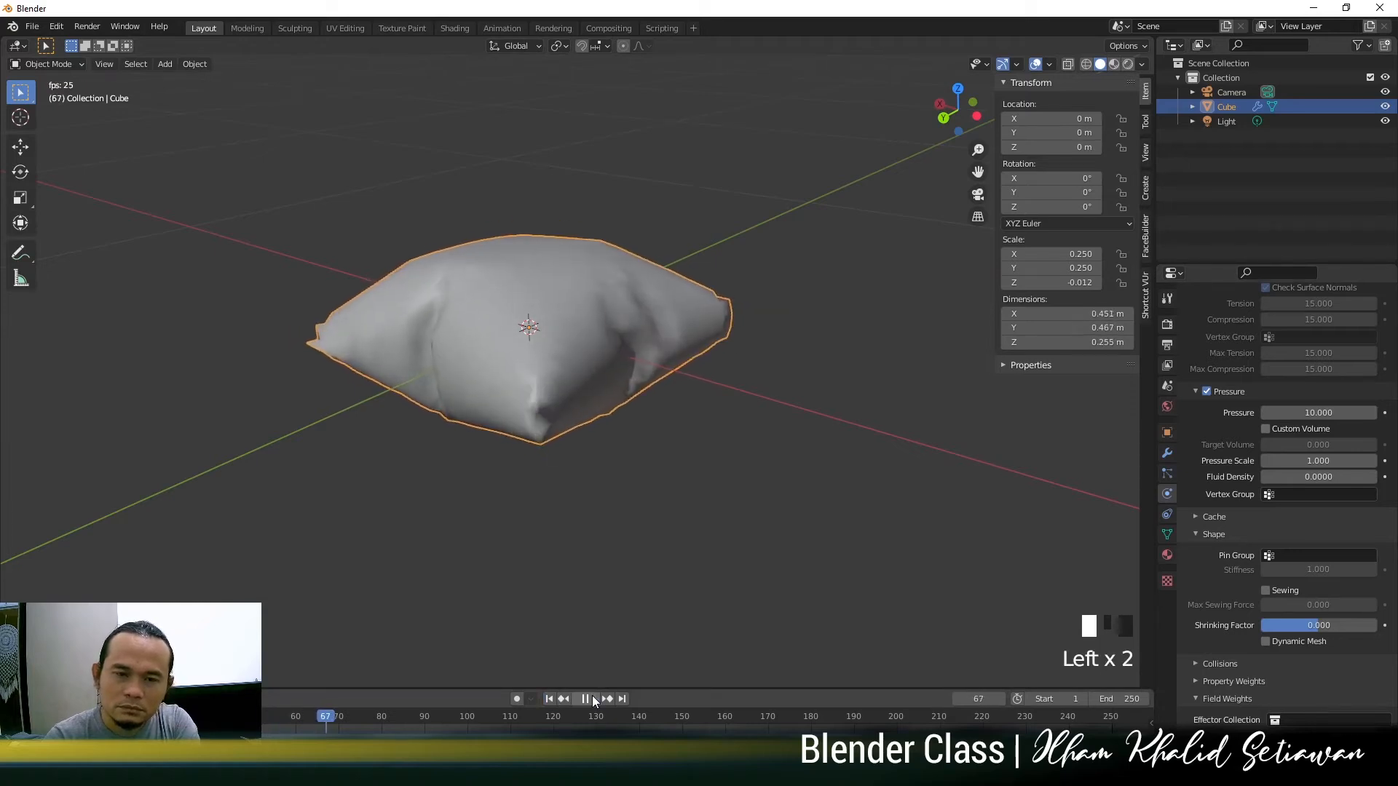
click(592, 697)
middle_drag(633, 473, 617, 314)
Deselect the cushion, inspect its mesh subdivisions in Edit Mode and return to Object Mode
click(492, 316)
right_click(618, 309)
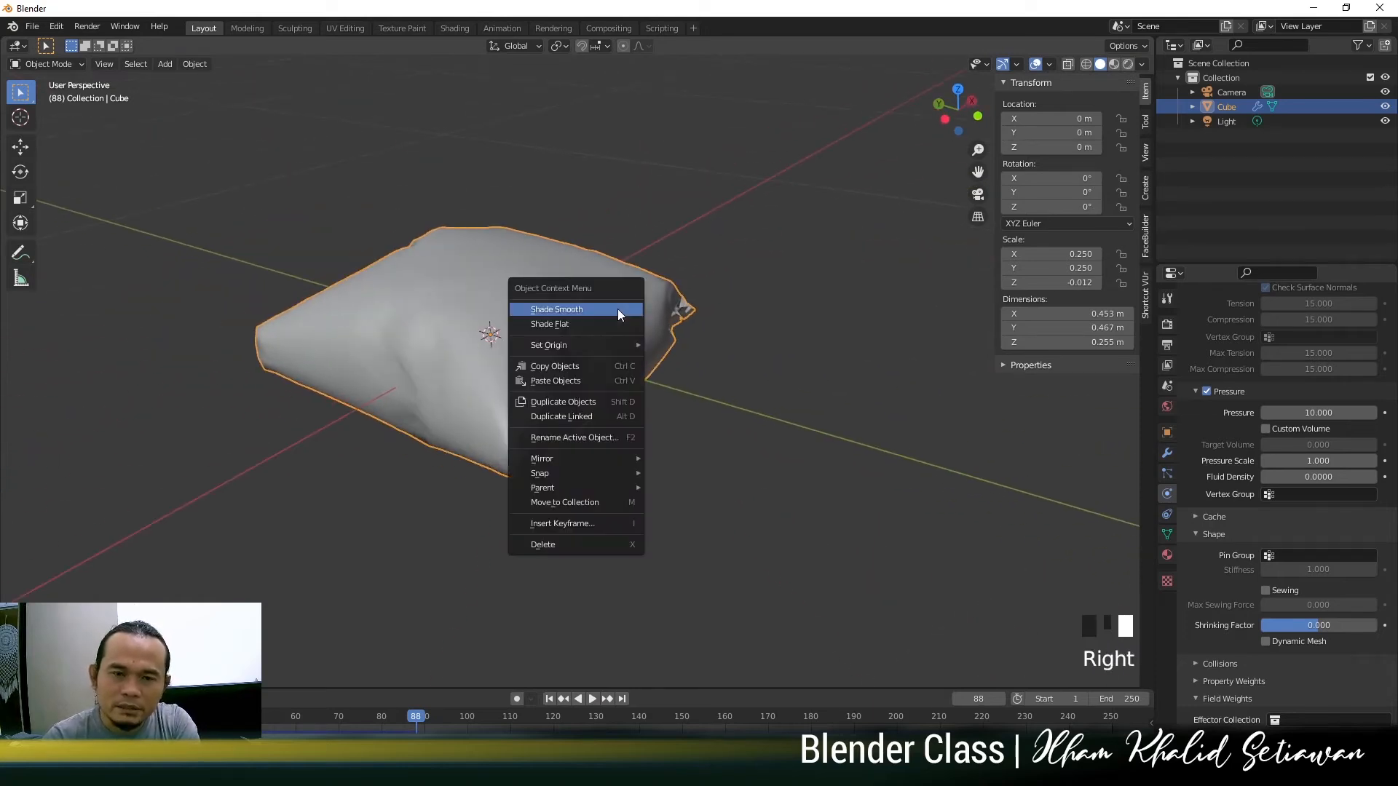
click(786, 268)
key(Tab)
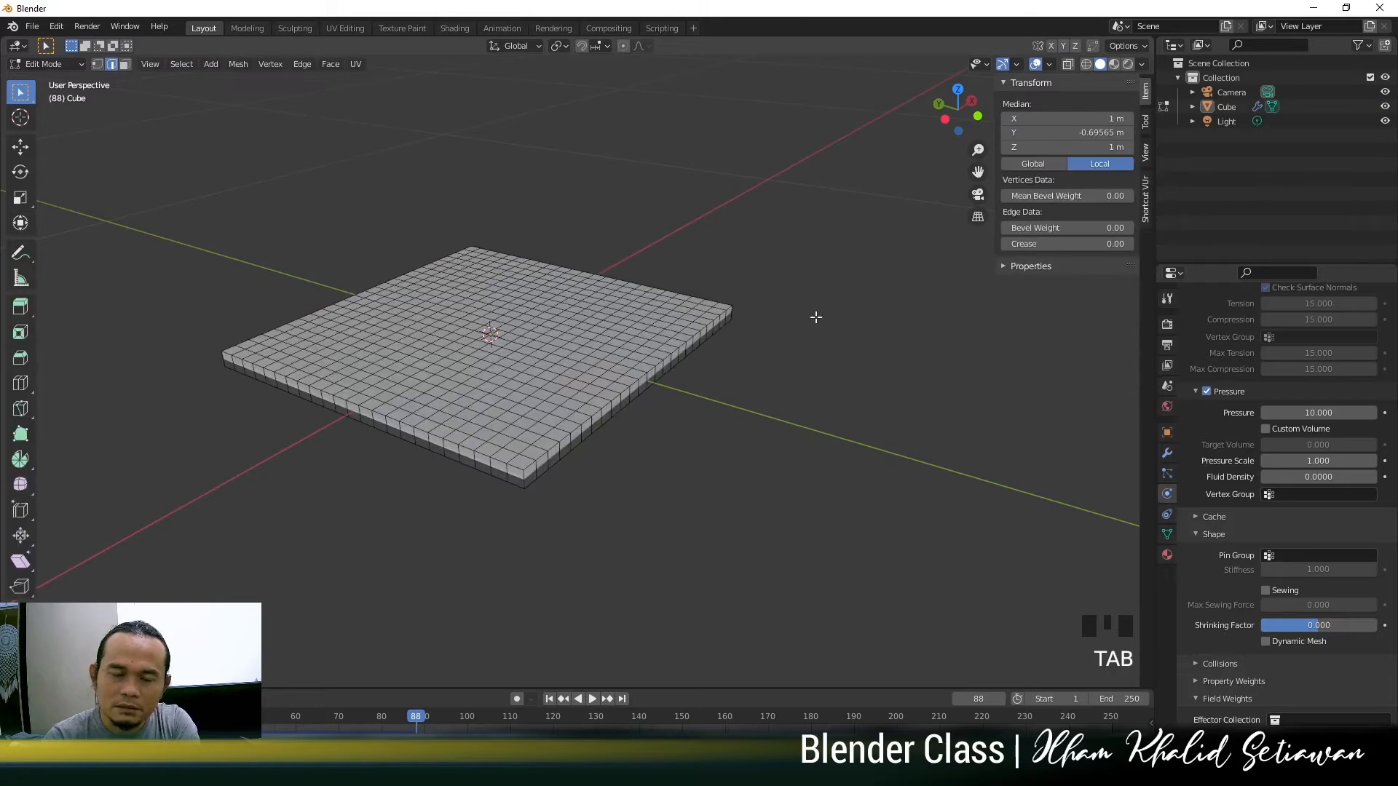
scroll(583, 432, up, 2)
scroll(575, 445, up, 1)
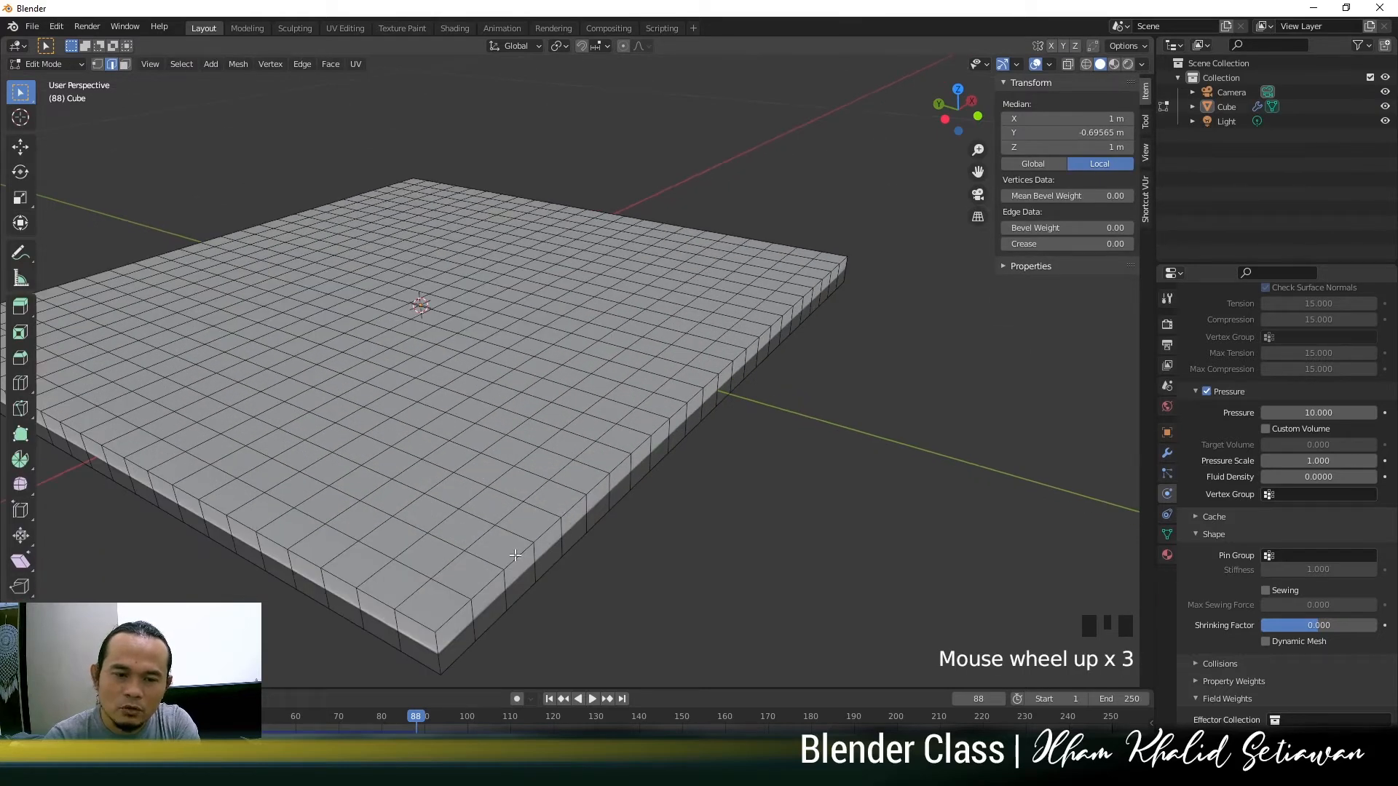
key(Tab)
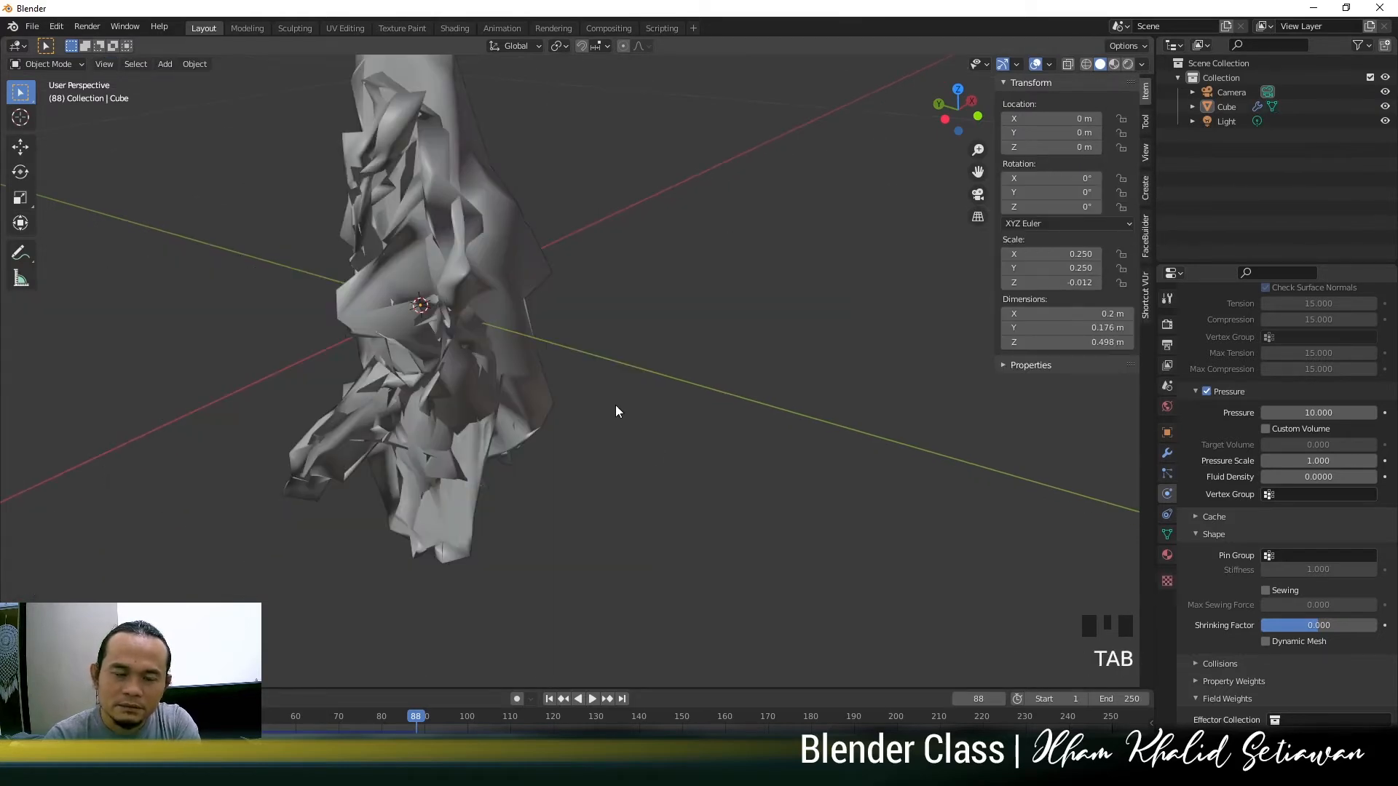
Rewind the timeline, play the cushion simulation briefly again and return to frame 1
click(550, 699)
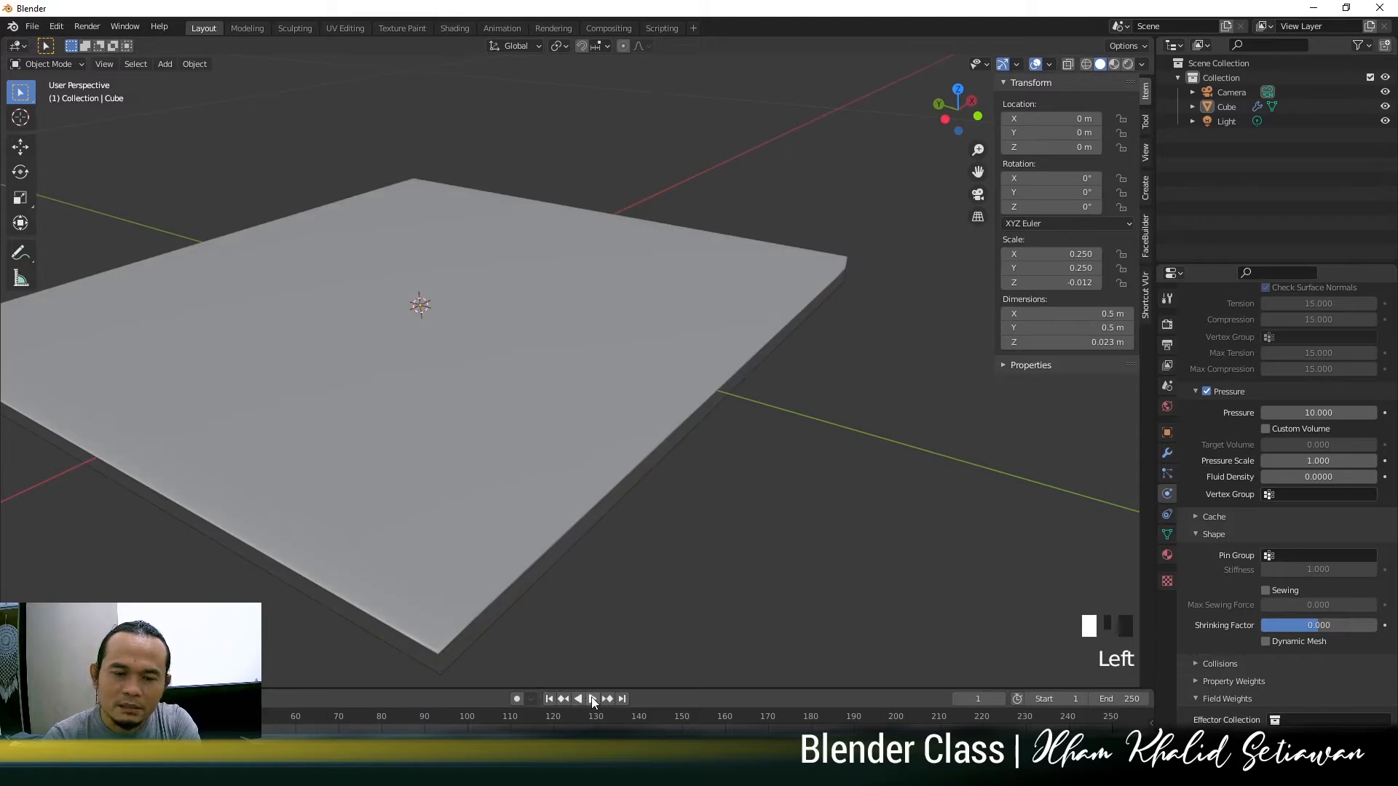
click(592, 699)
click(592, 699)
click(550, 698)
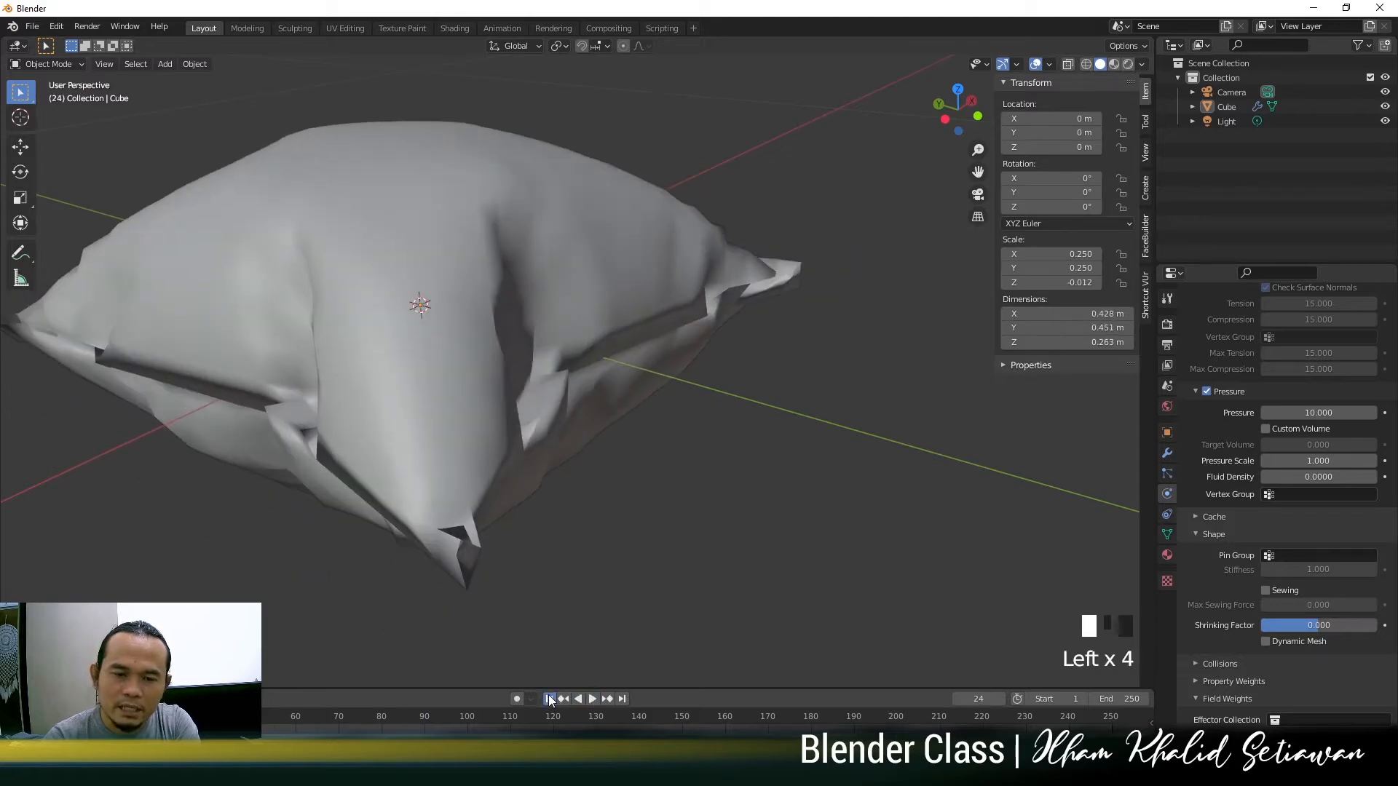
click(550, 699)
Duplicate the slab and place the copy about 0.69 m away in the negative Y direction
scroll(564, 480, down, 3)
scroll(432, 417, down, 2)
middle_drag(466, 420, 493, 415)
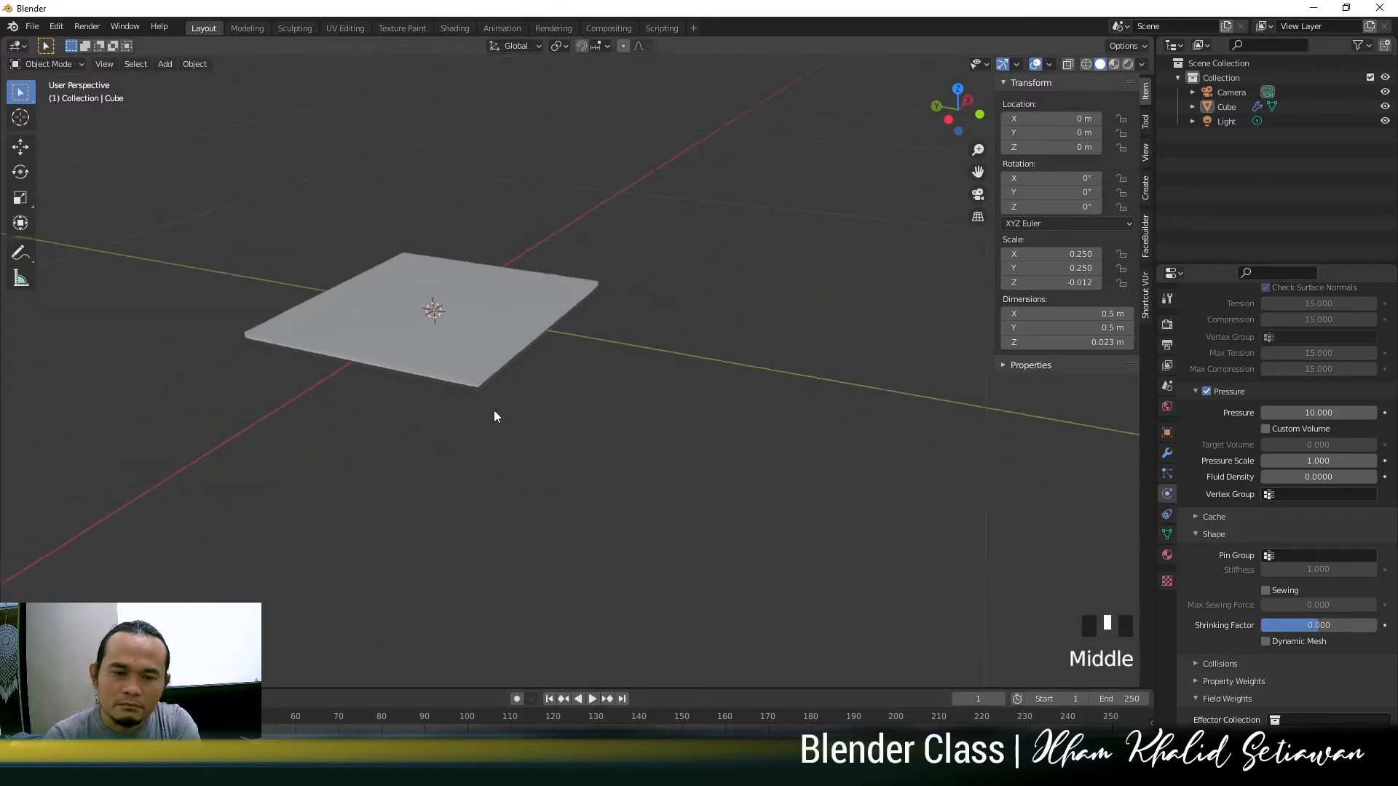
click(471, 346)
middle_drag(472, 346, 499, 408)
key(shift+d)
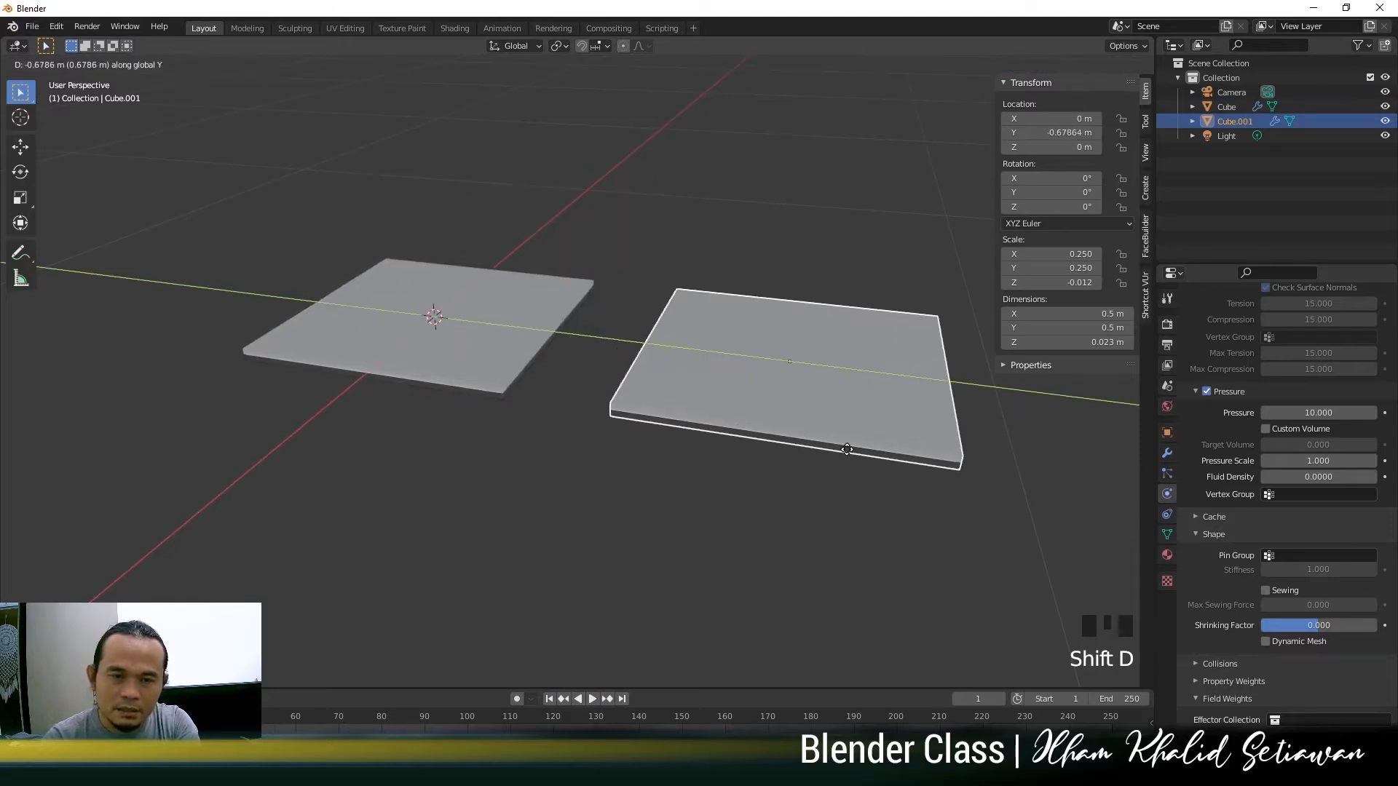
click(680, 501)
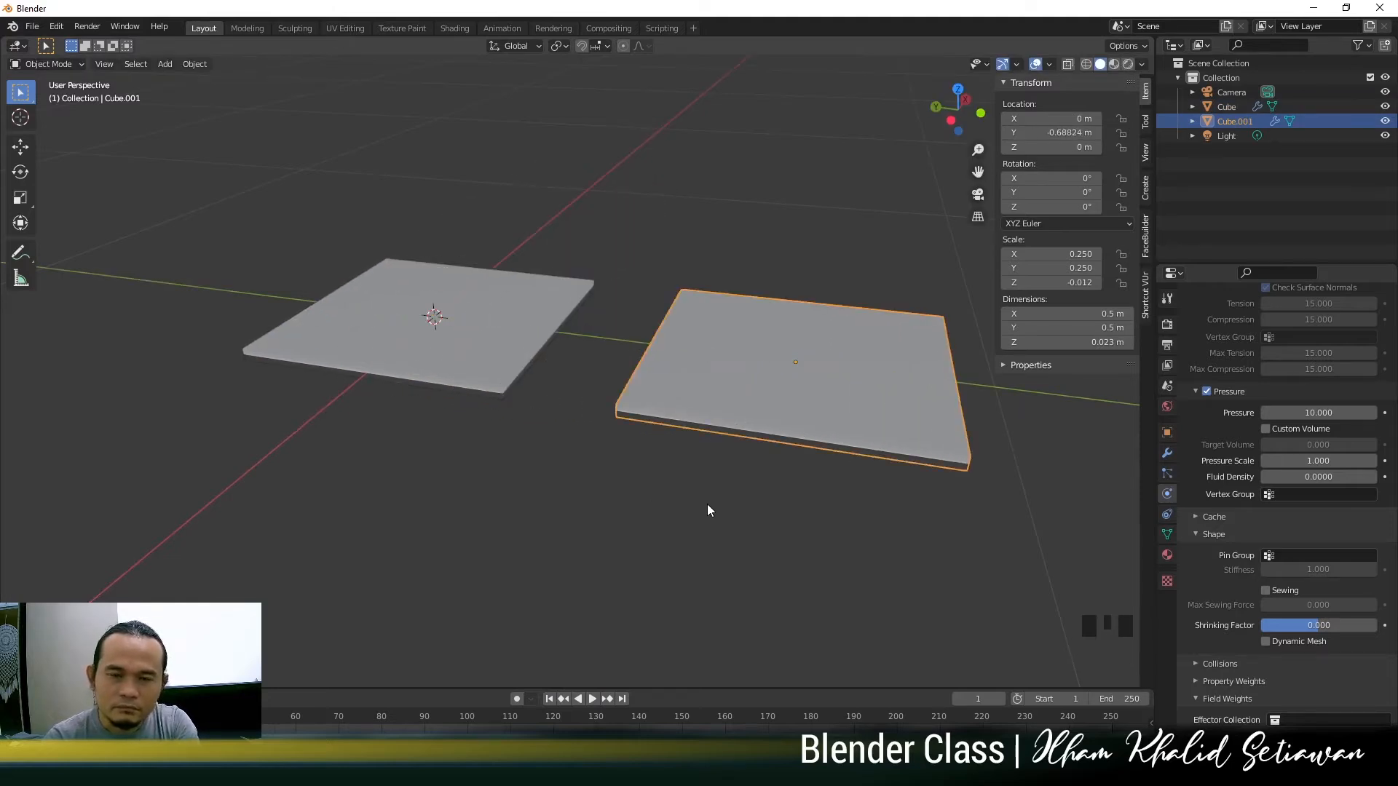
click(707, 503)
Select the original slab and play the simulation from the first frame to compare how both slabs inflate
click(505, 352)
shift+middle_drag(652, 482, 625, 479)
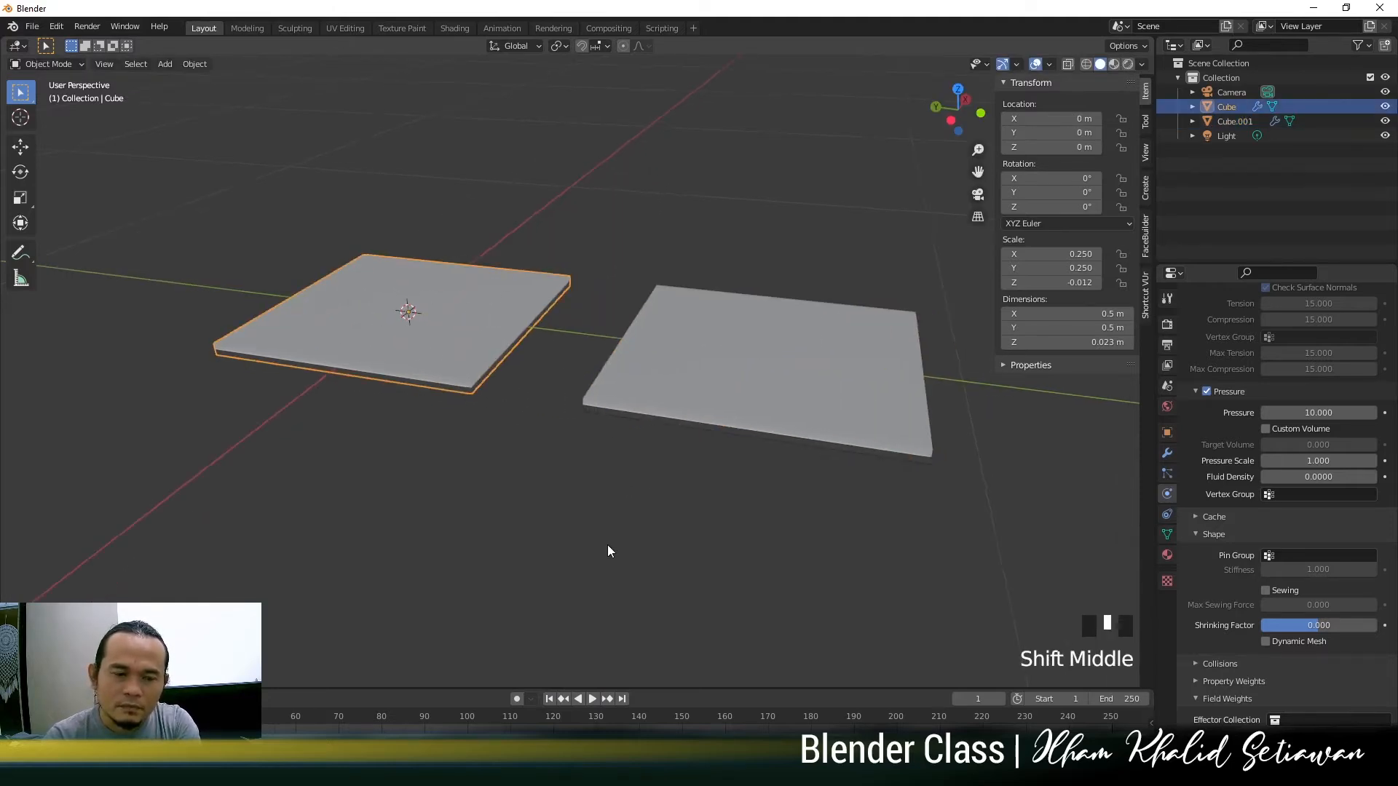
click(548, 698)
click(592, 698)
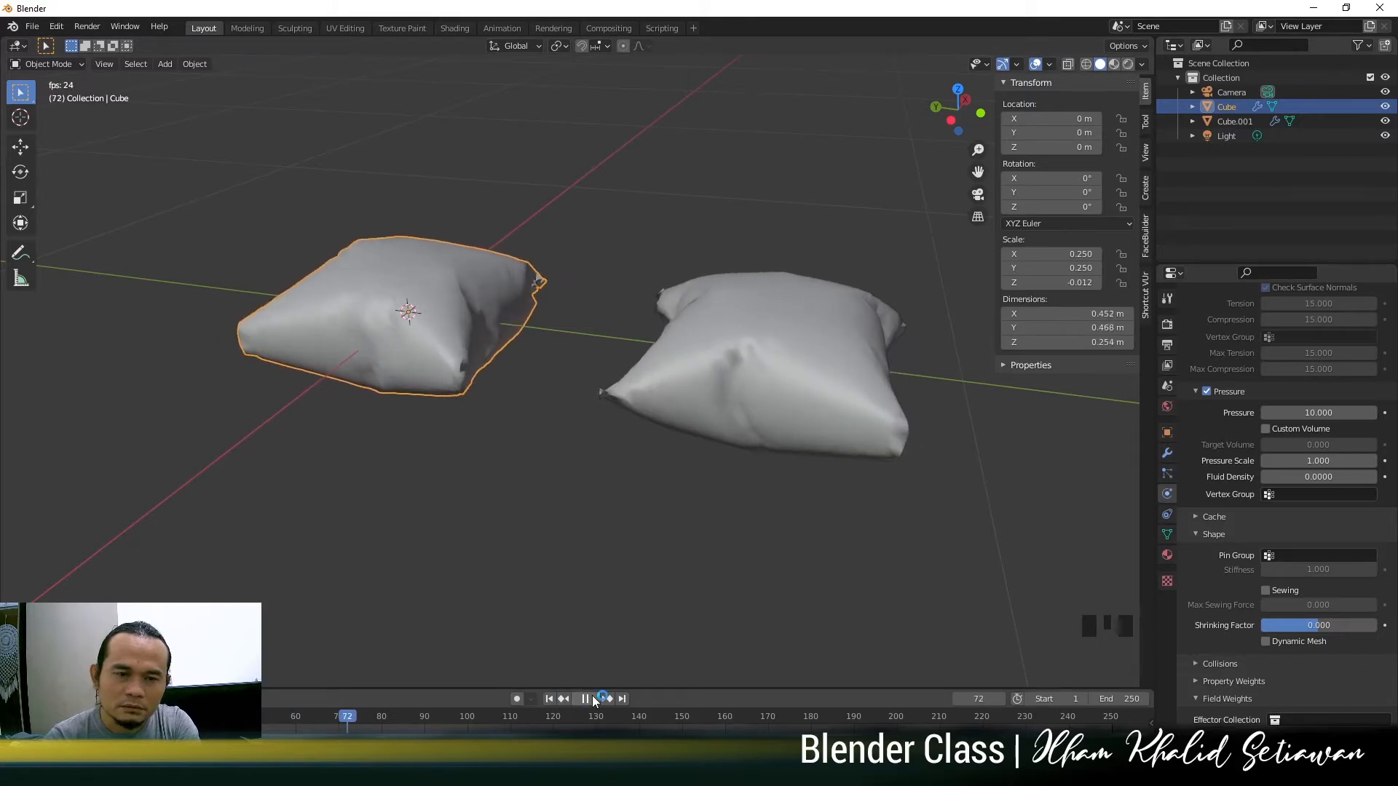
click(591, 697)
middle_drag(575, 502, 579, 425)
click(593, 697)
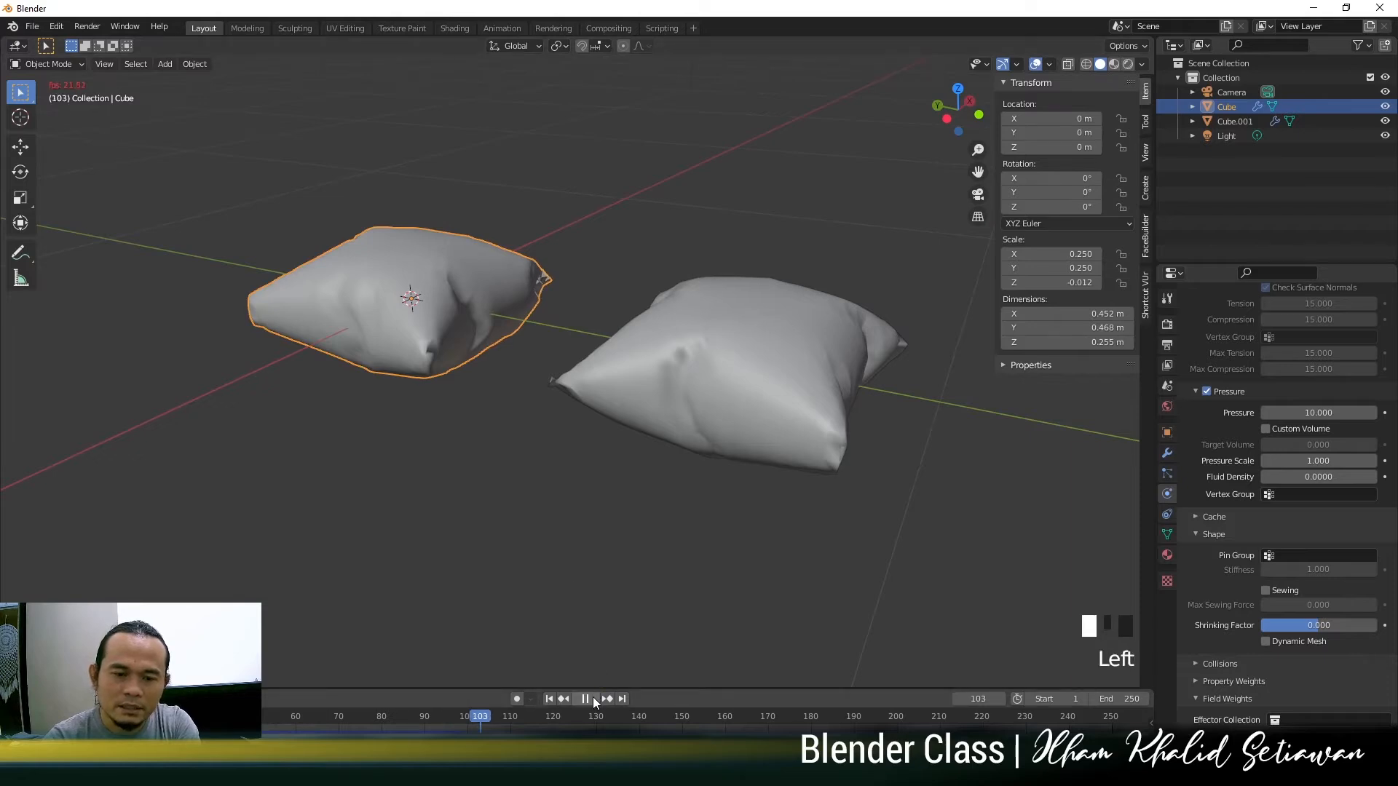
click(593, 698)
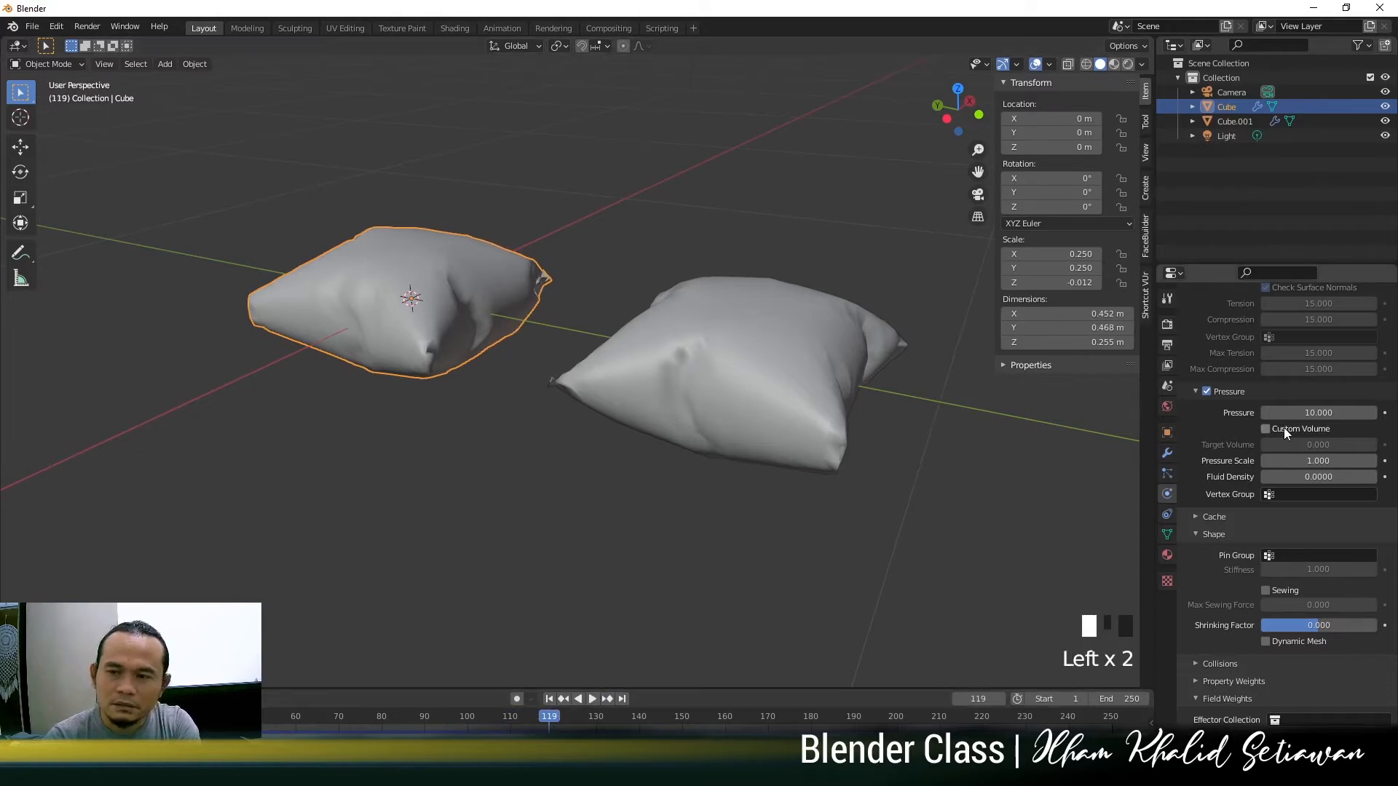
Inspect both inflated pillows and replay the cloth simulation from the first frame until they inflate again
middle_drag(506, 440, 452, 421)
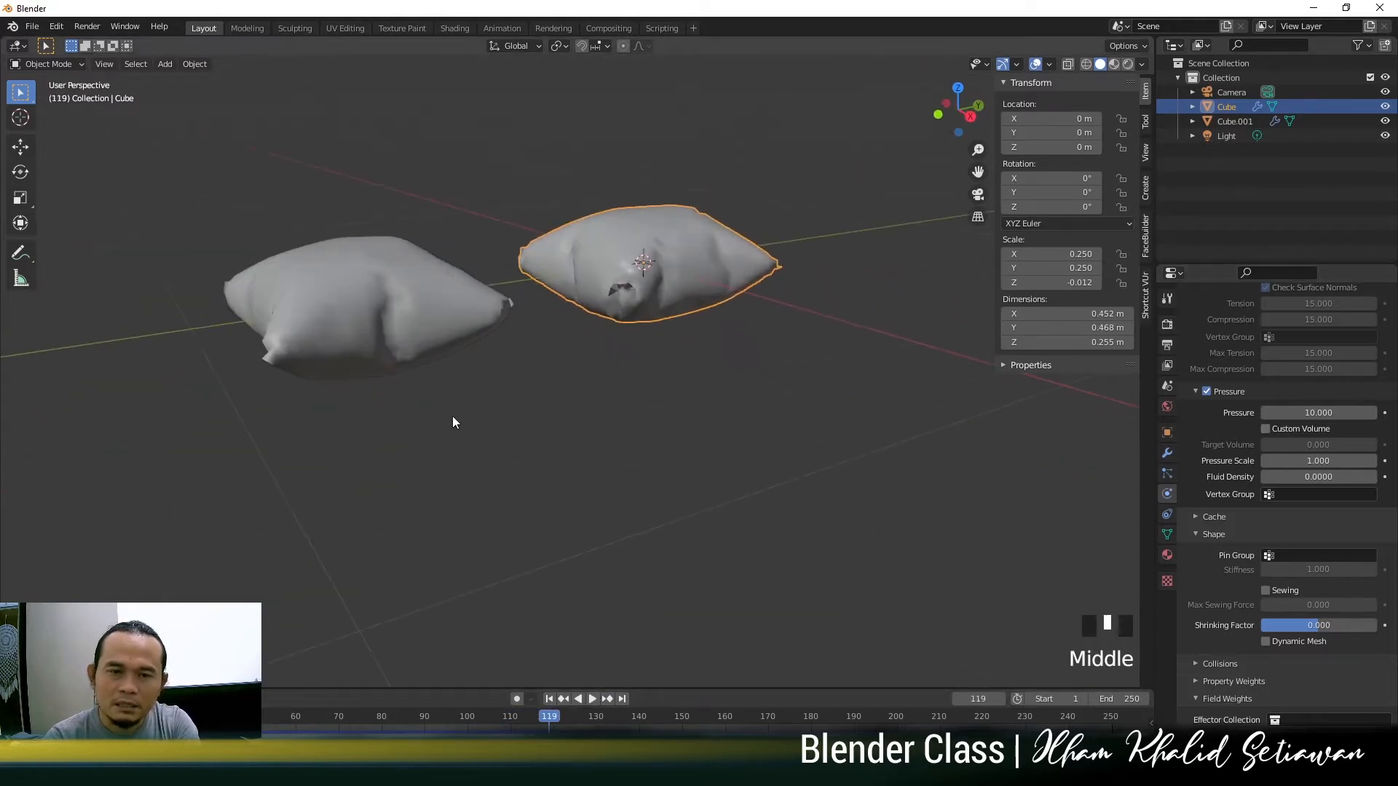
scroll(624, 286, down, 3)
shift+middle_drag(623, 285, 716, 376)
scroll(613, 378, up, 2)
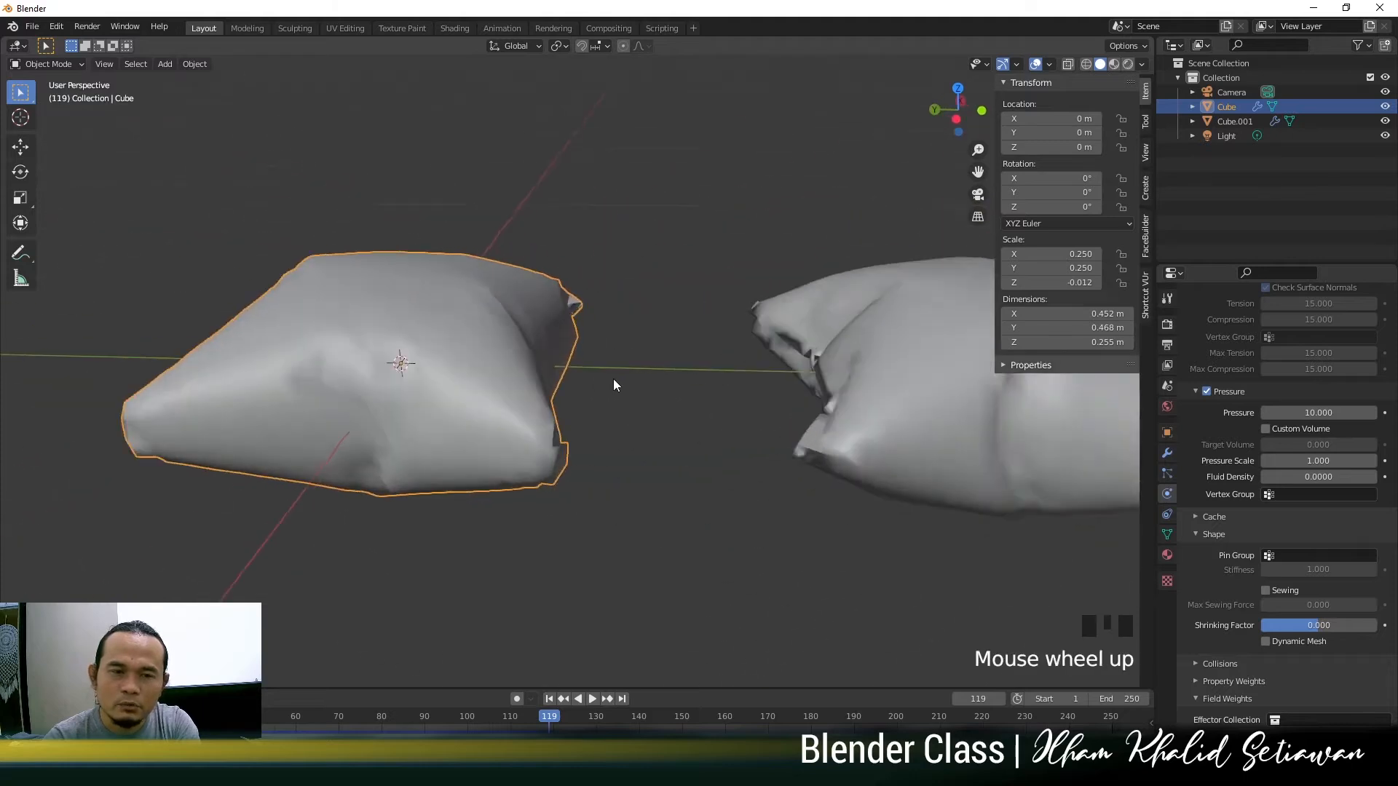
scroll(679, 303, down, 2)
middle_drag(679, 304, 595, 503)
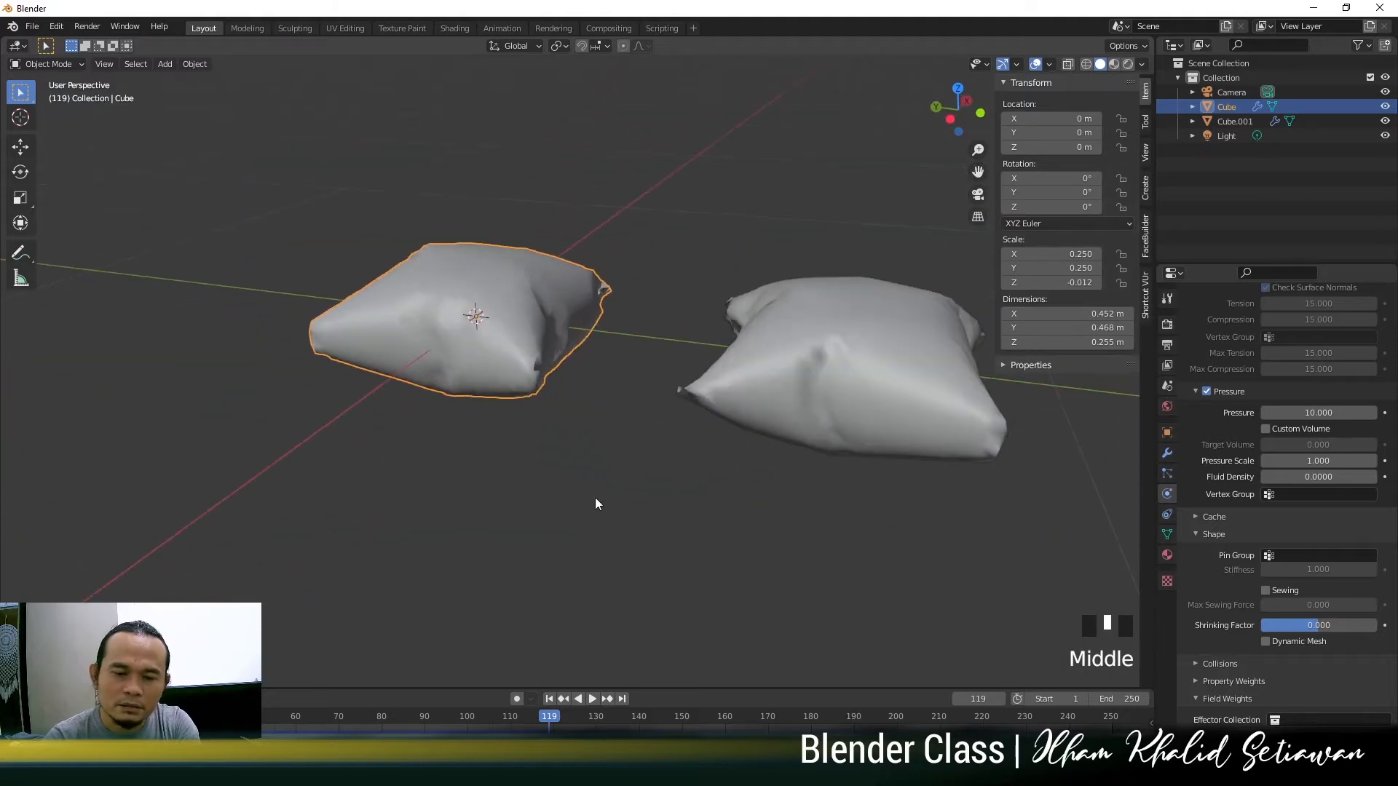
click(549, 699)
scroll(644, 436, up, 2)
scroll(648, 427, down, 2)
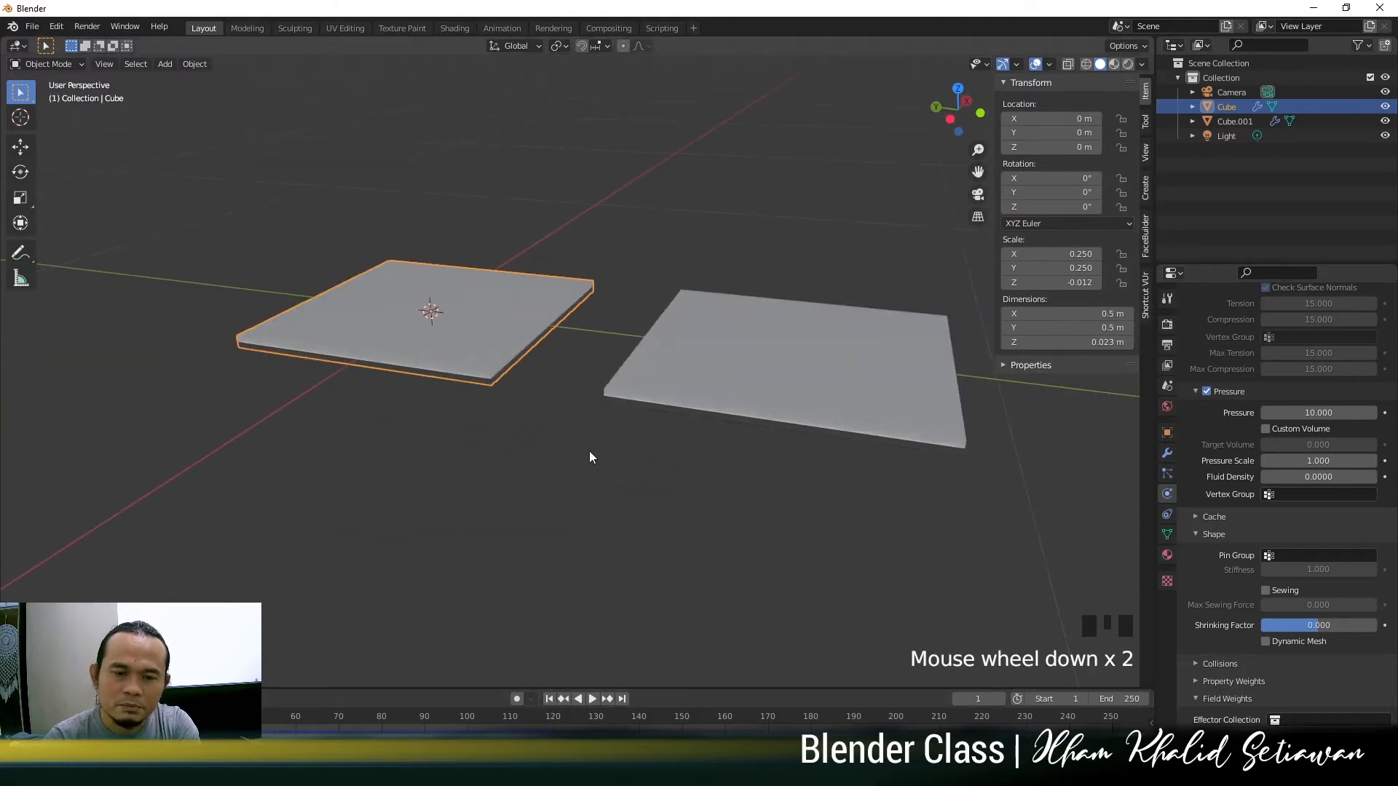
click(593, 699)
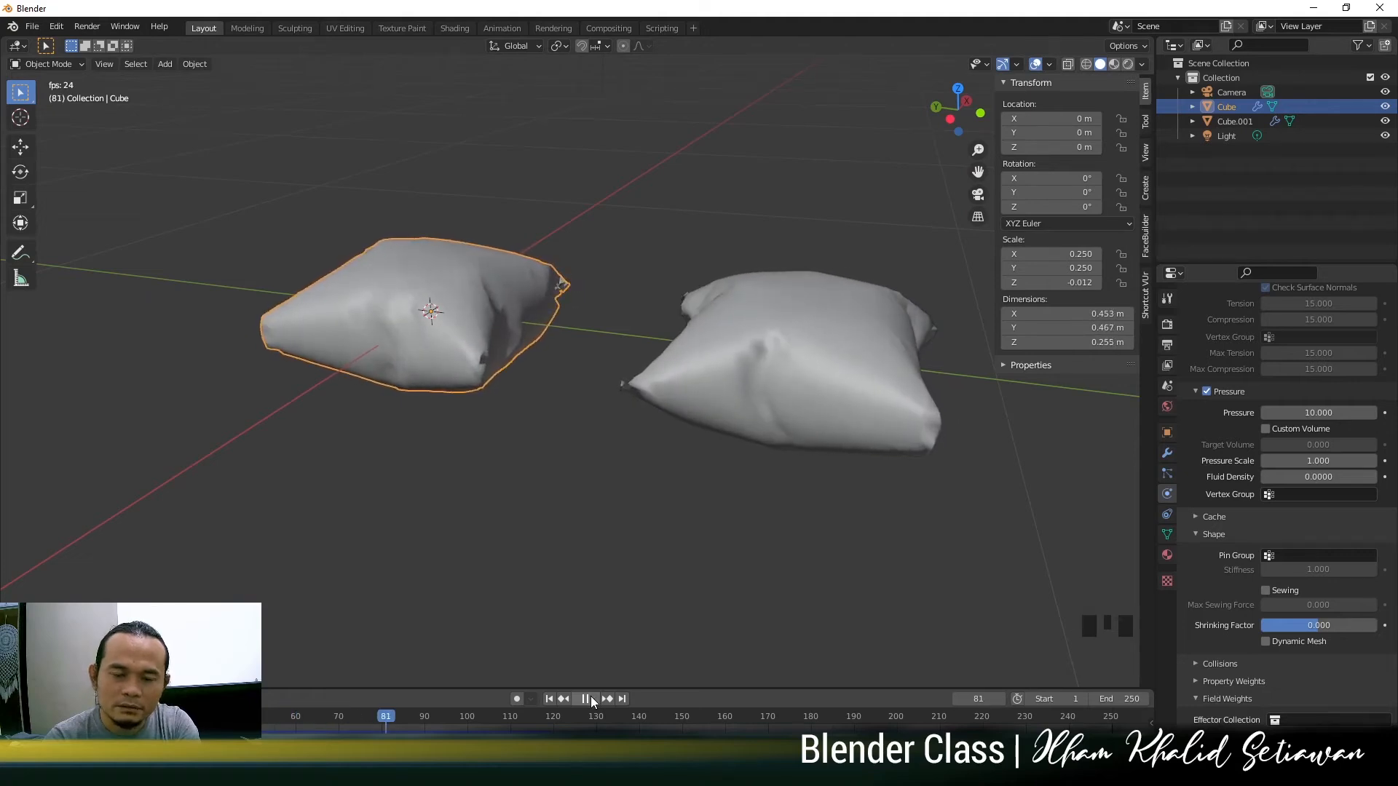
click(591, 699)
Set the original pillow's Cloth pressure to 20
middle_drag(590, 604, 584, 499)
scroll(484, 352, up, 2)
shift+middle_drag(483, 352, 553, 313)
click(552, 313)
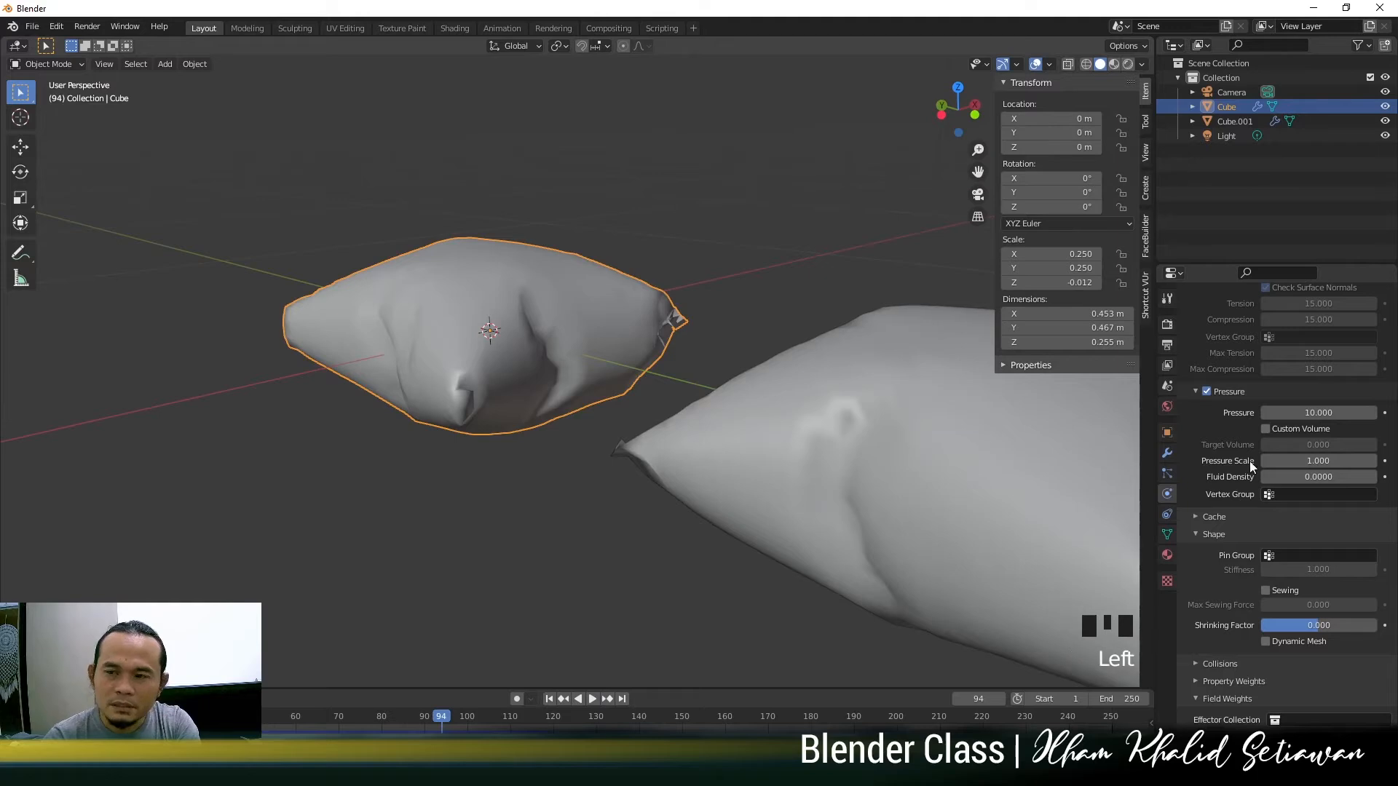
double_click(1332, 413)
text(20)
key(Return)
Replay the simulation from the first frame and pause it at frame 87 with the original pillow inflated
click(550, 701)
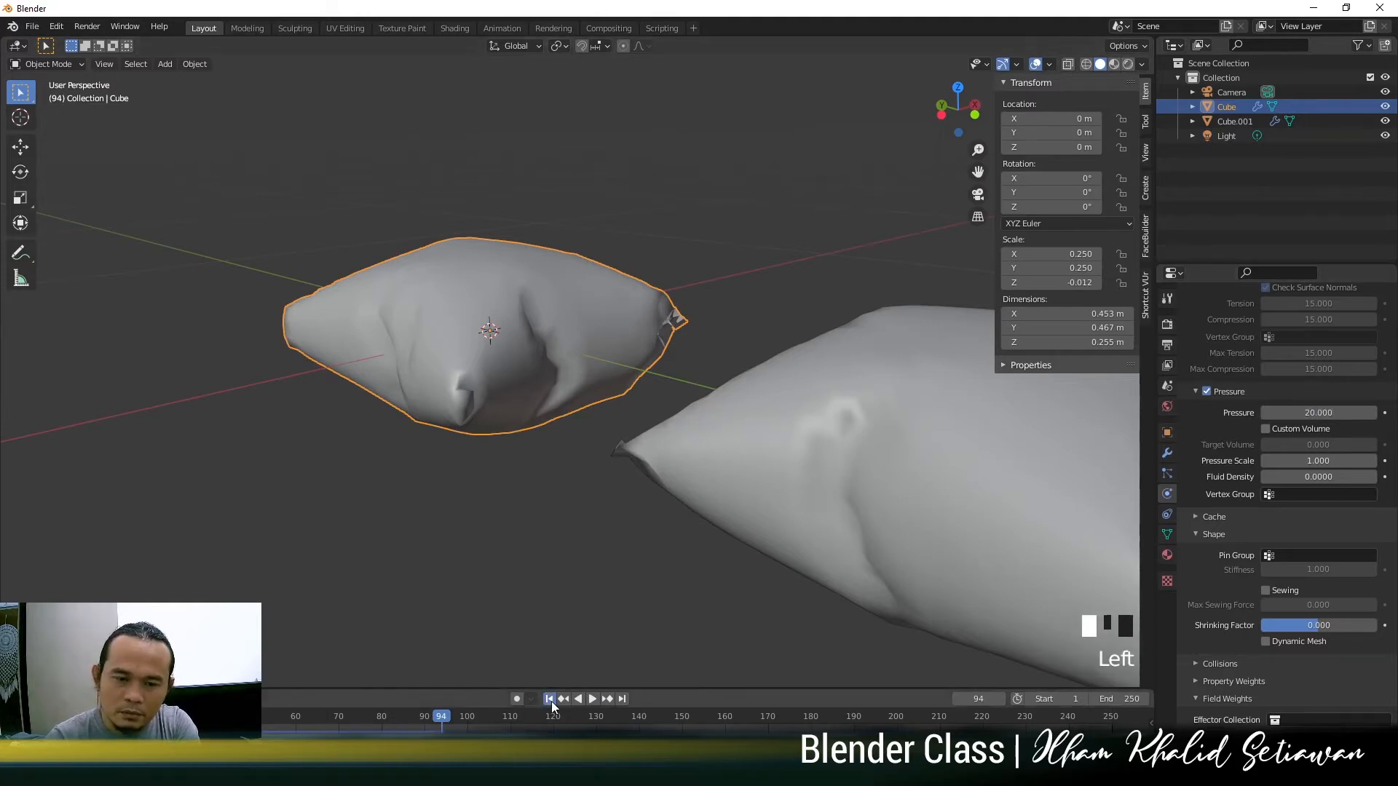
click(592, 698)
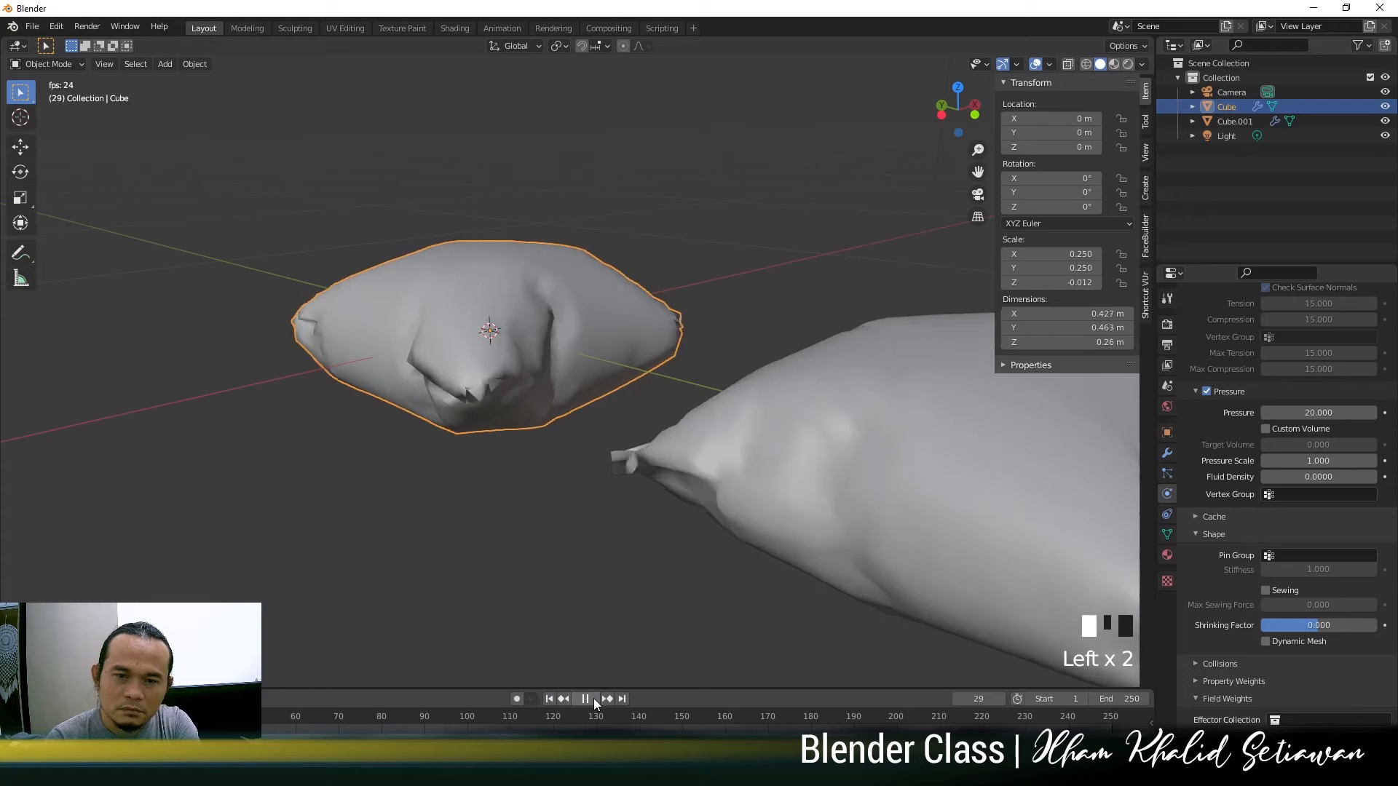
click(588, 697)
middle_drag(664, 343, 508, 309)
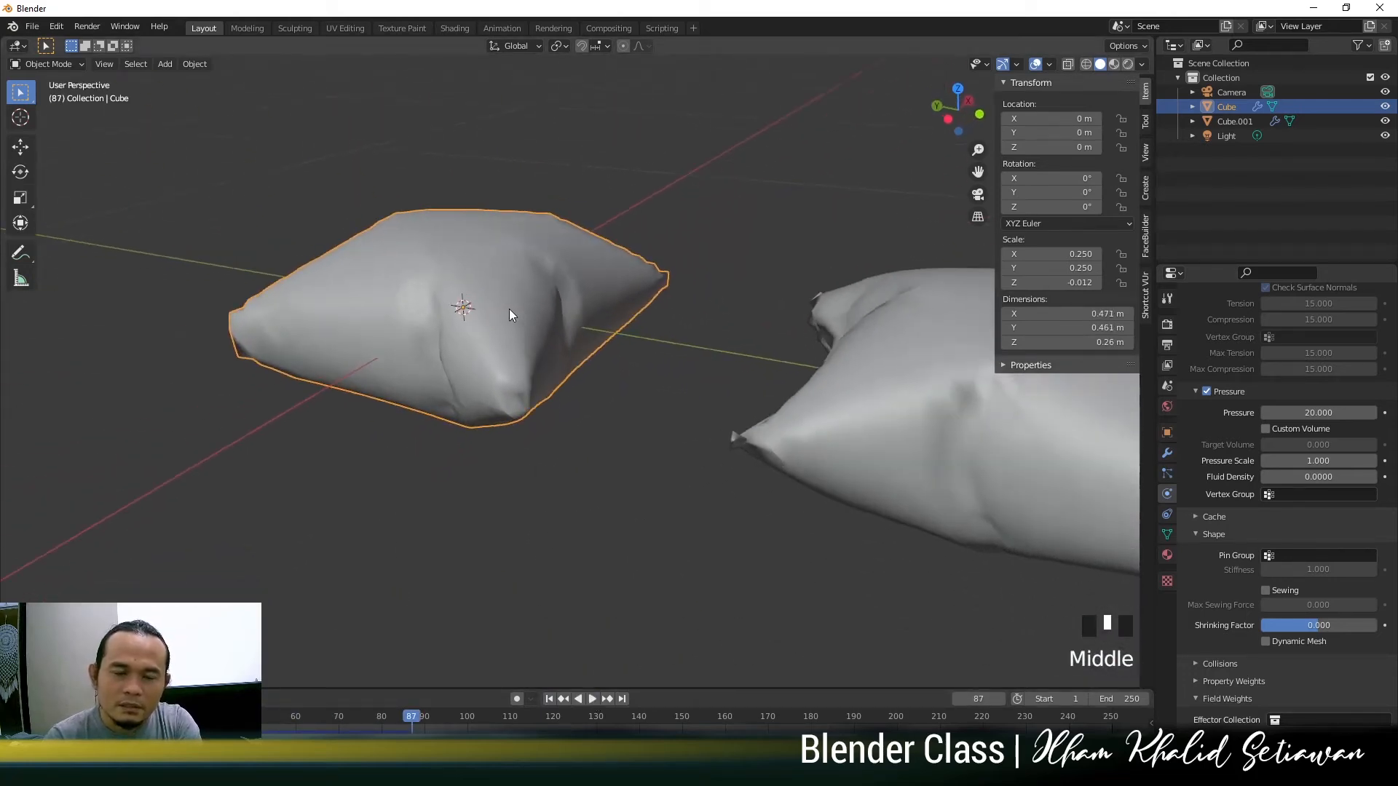
right_click(508, 308)
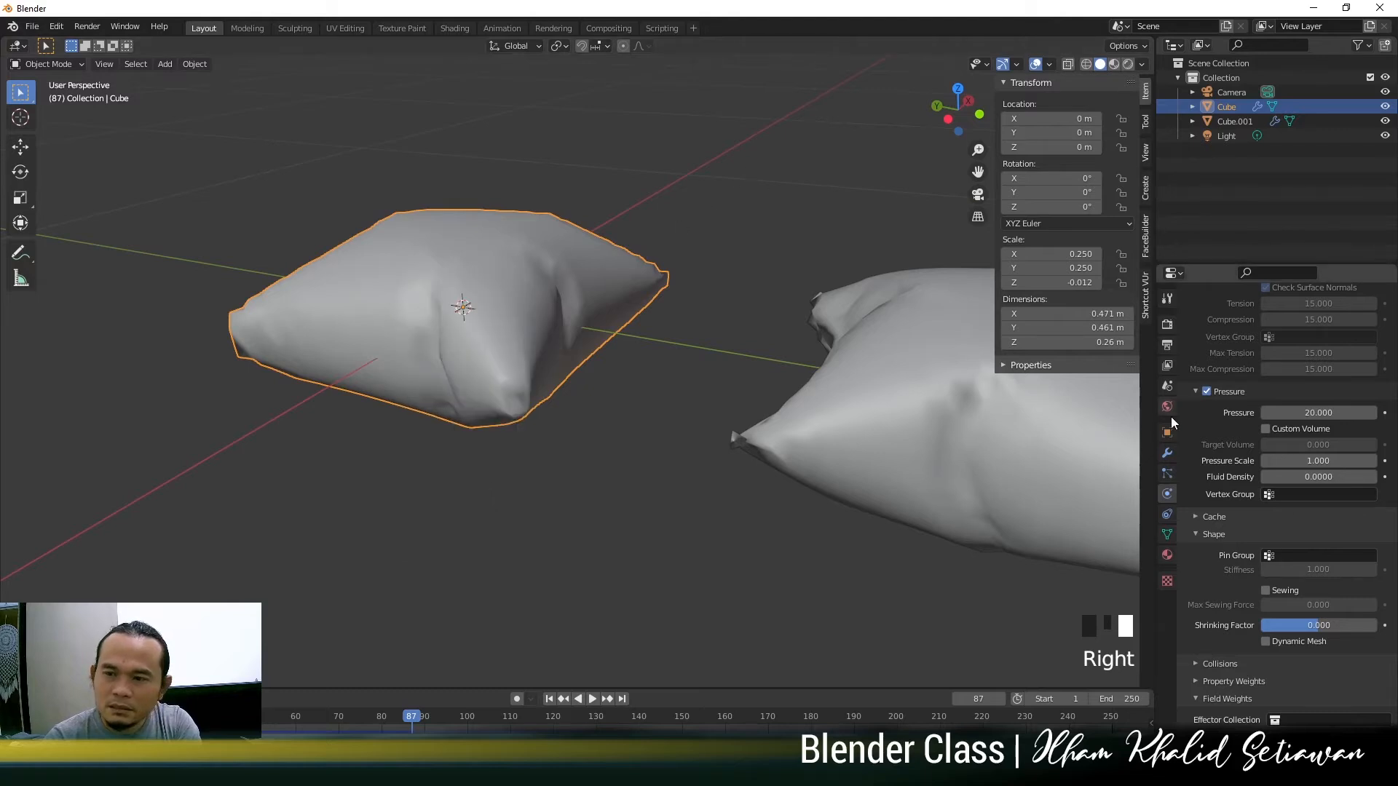
Apply the Cloth modifier on the original pillow to make its inflated shape permanent
click(1167, 454)
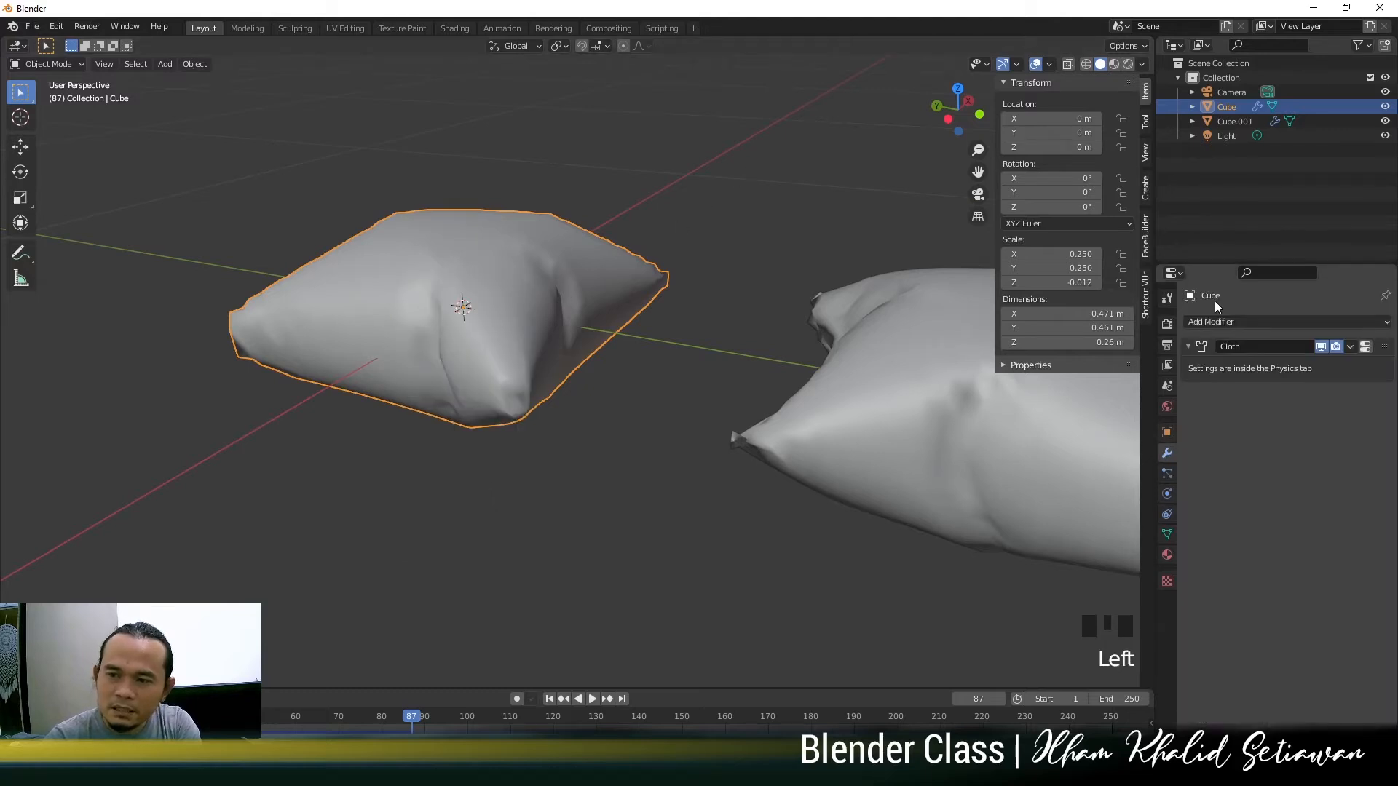
click(1348, 347)
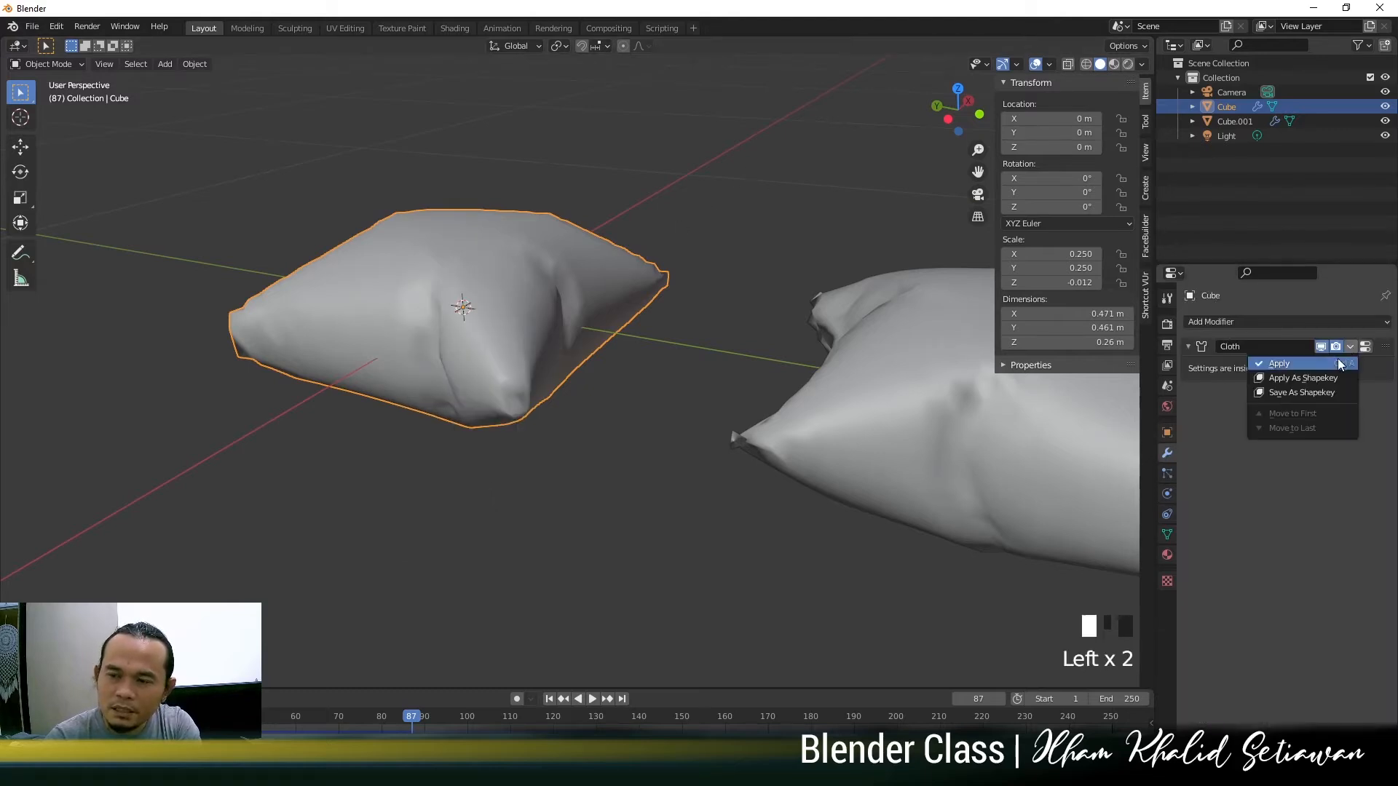
click(1270, 363)
click(586, 426)
click(486, 347)
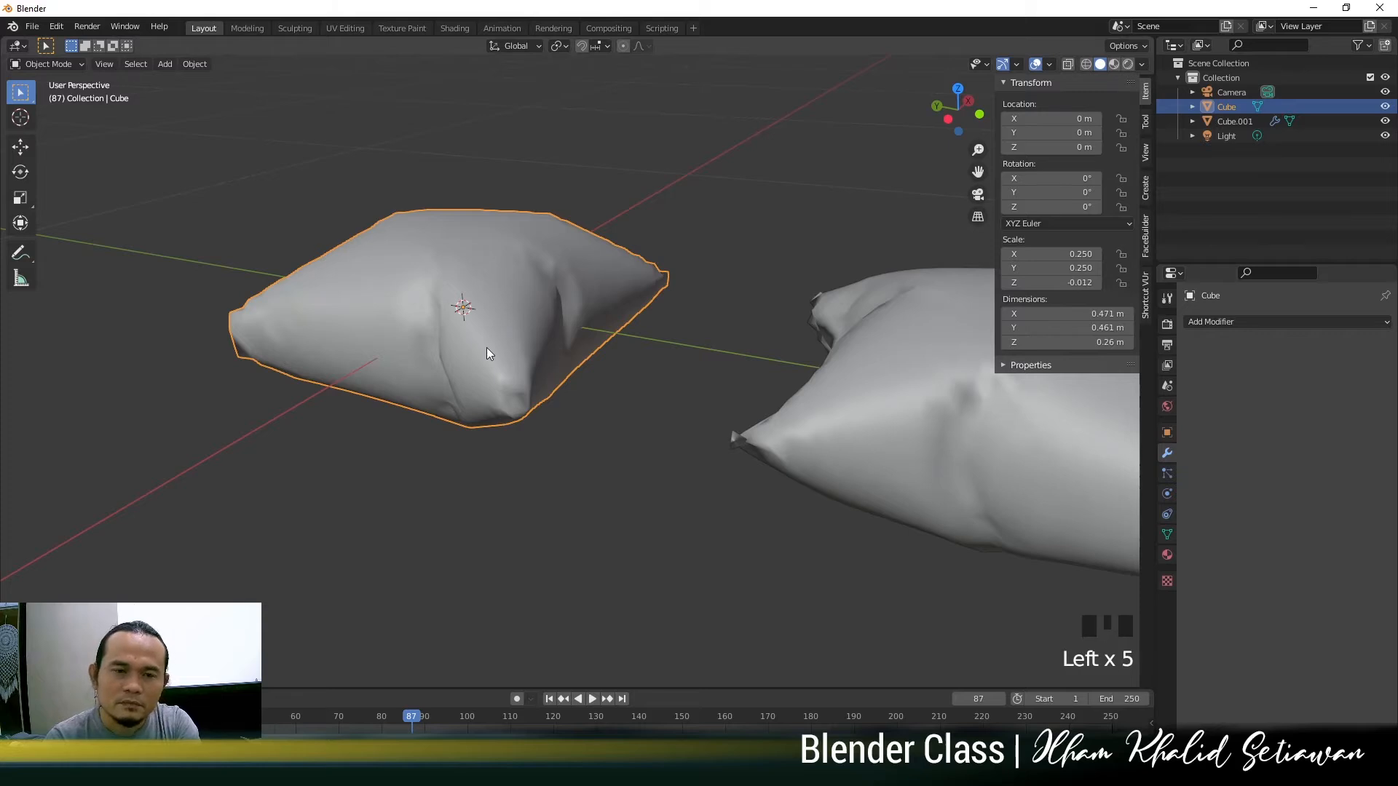
Check the applied pillow's mesh in Edit Mode, and switch the still-simulated second pillow in and out of Edit Mode for comparison
key(Tab)
key(Tab)
middle_drag(486, 348, 452, 324)
key(Tab)
scroll(424, 321, up, 2)
scroll(581, 350, down, 4)
key(Tab)
middle_drag(581, 350, 532, 366)
click(634, 360)
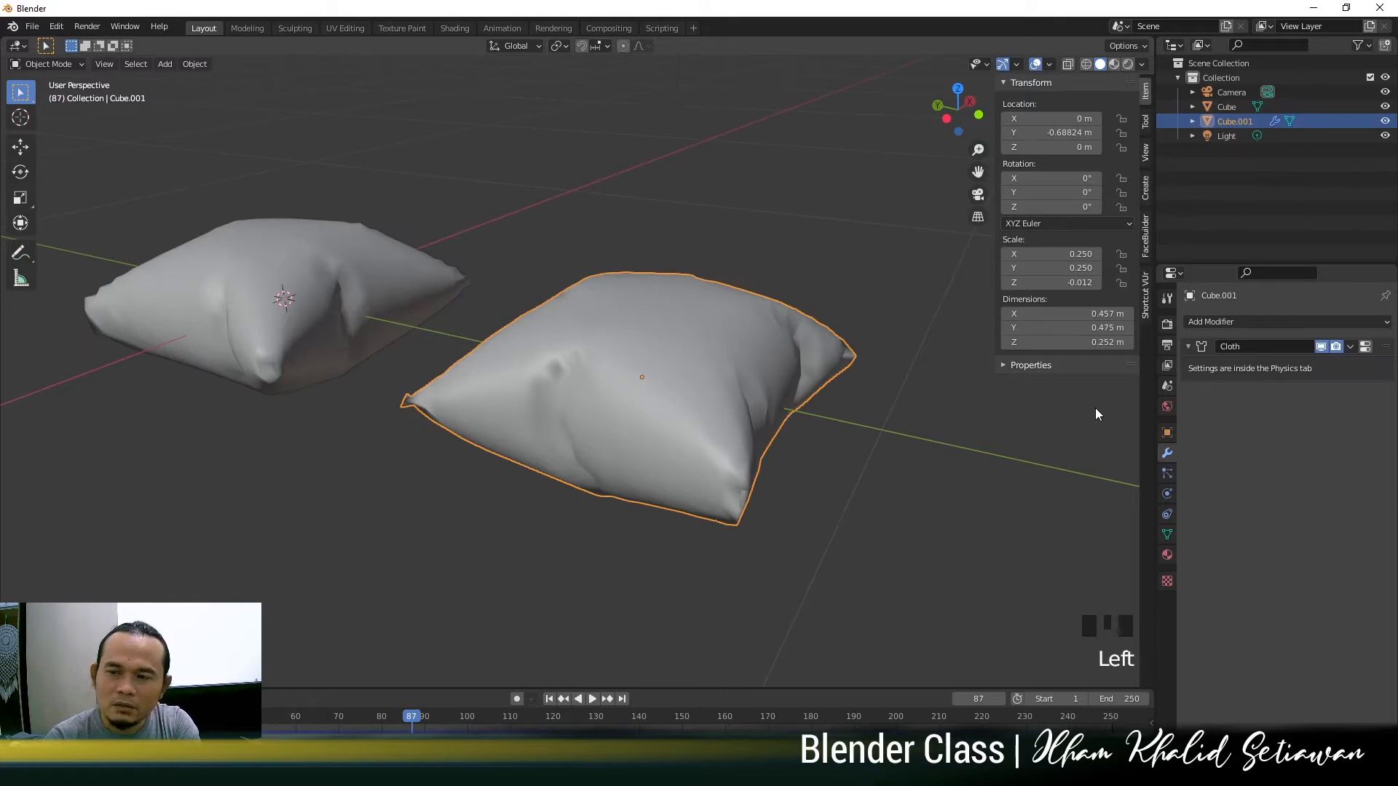
key(Tab)
key(Tab)
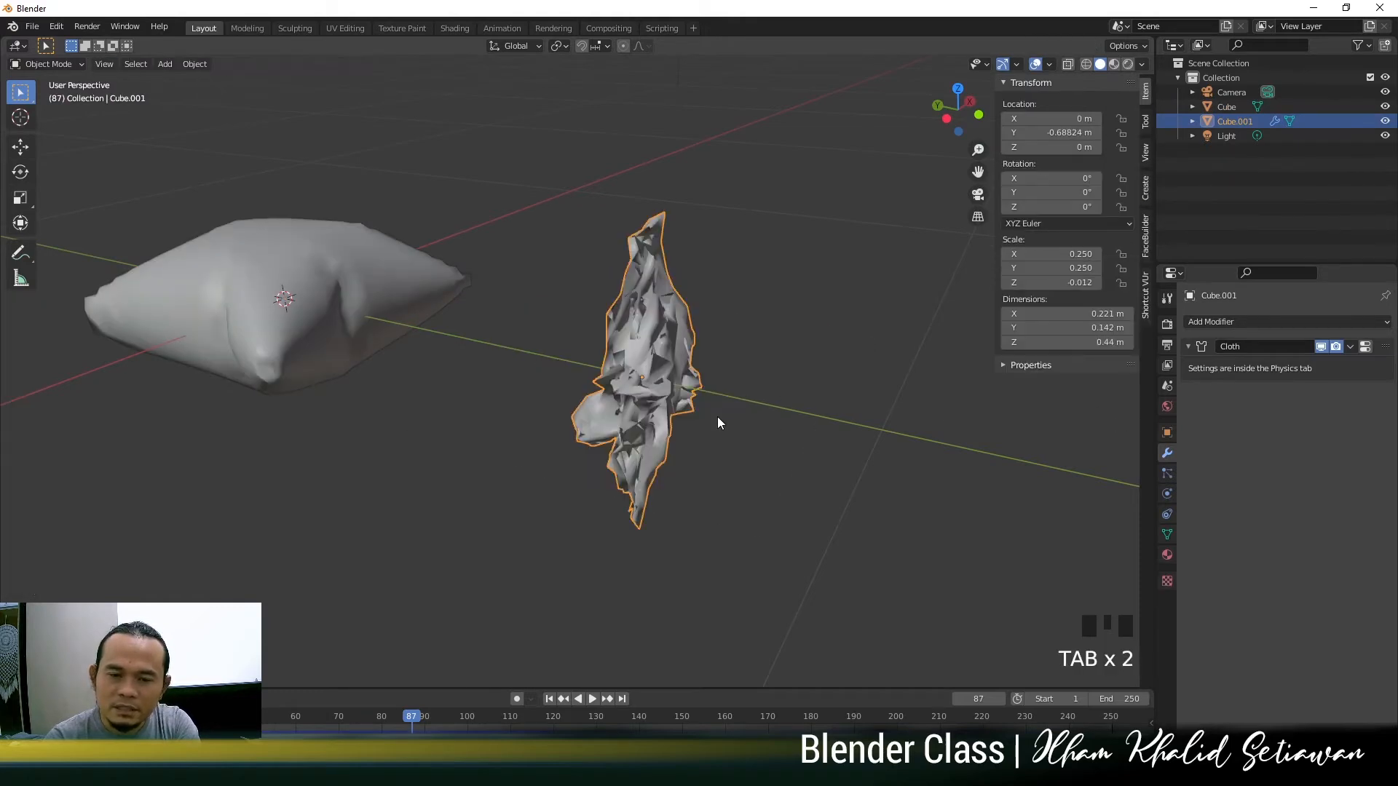
At frame 1, add a Subdivision Surface modifier above Cloth on the second slab, with its render level set to 1
click(549, 699)
click(375, 260)
click(675, 399)
click(1304, 323)
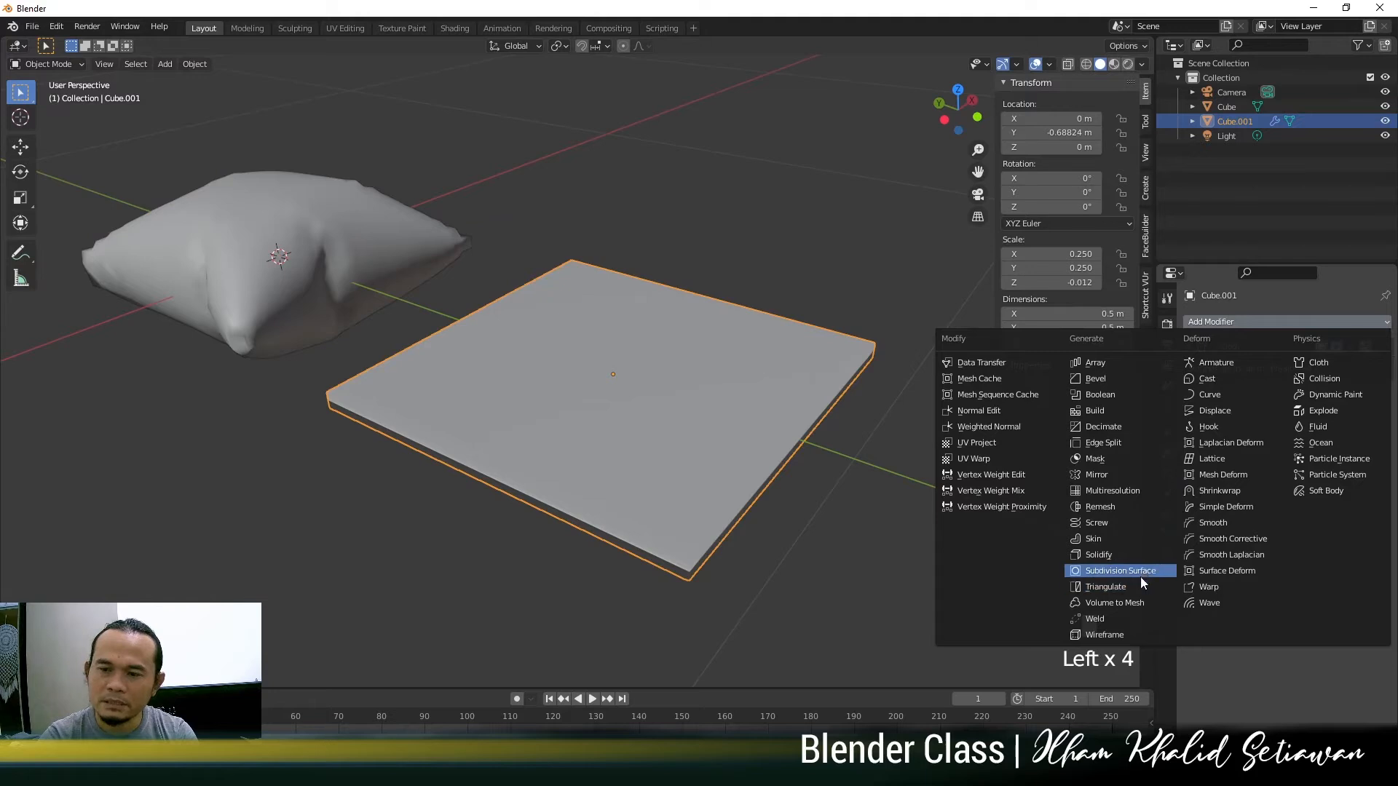
click(1143, 570)
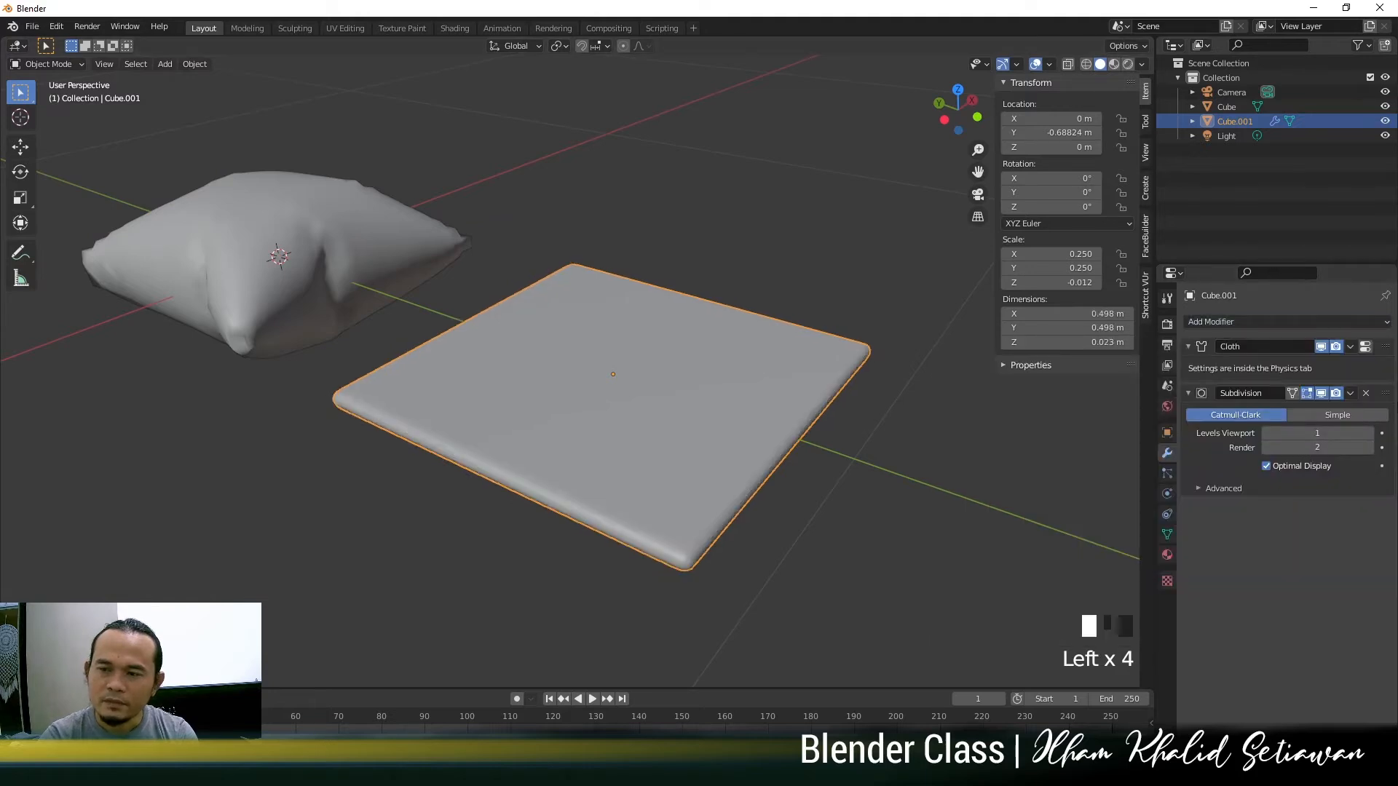
drag(1384, 396, 1384, 348)
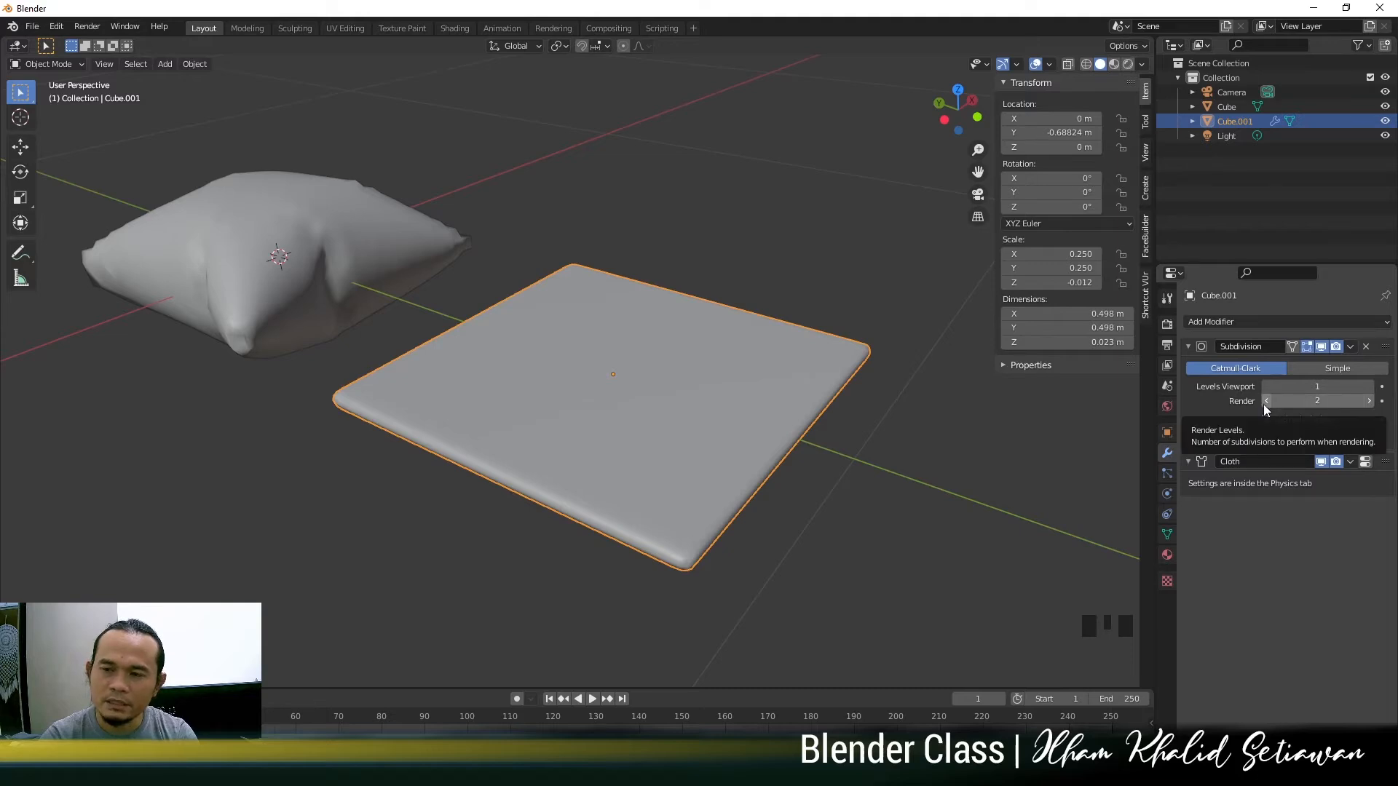
click(1266, 401)
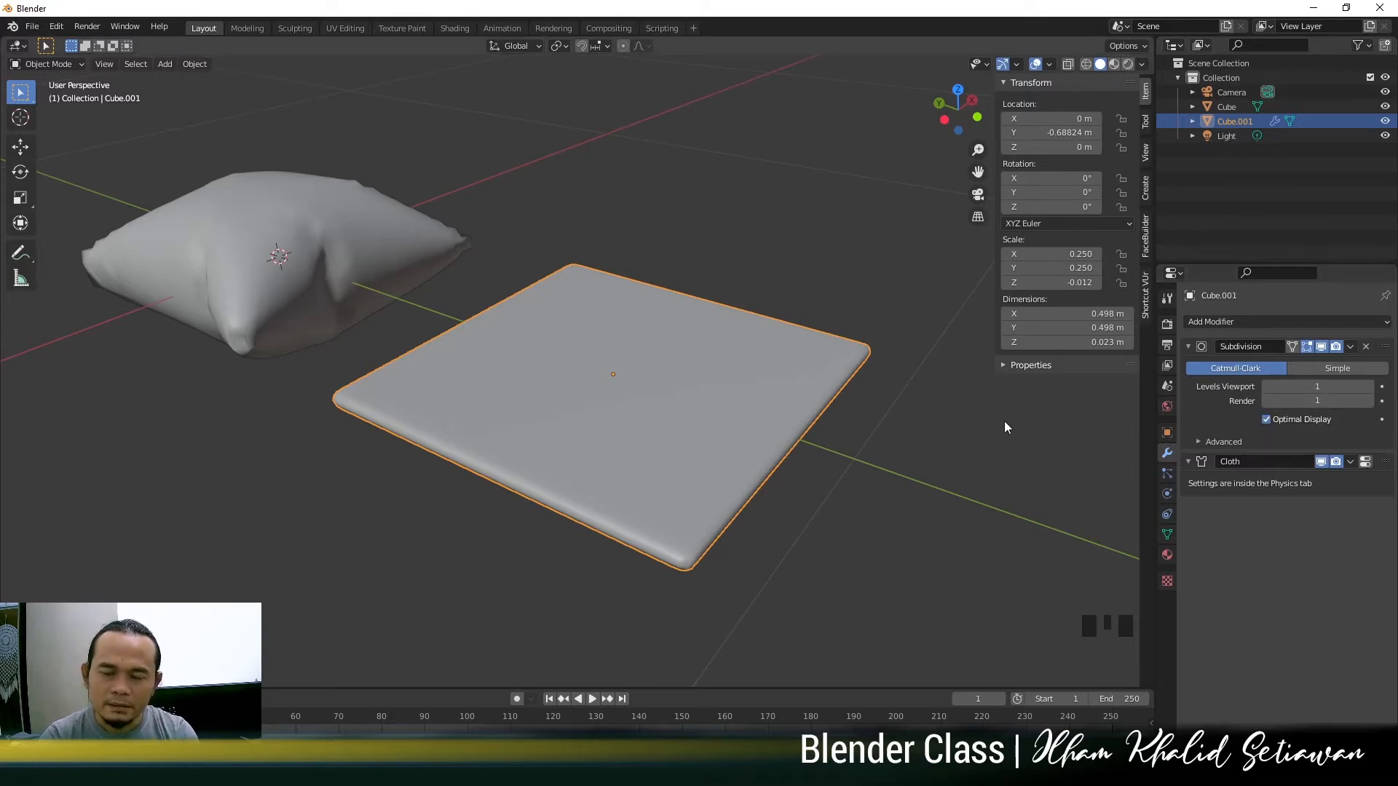
Play the subdivided slab's simulation up to frame 101 and inspect the inflated pillow from several angles
key(space)
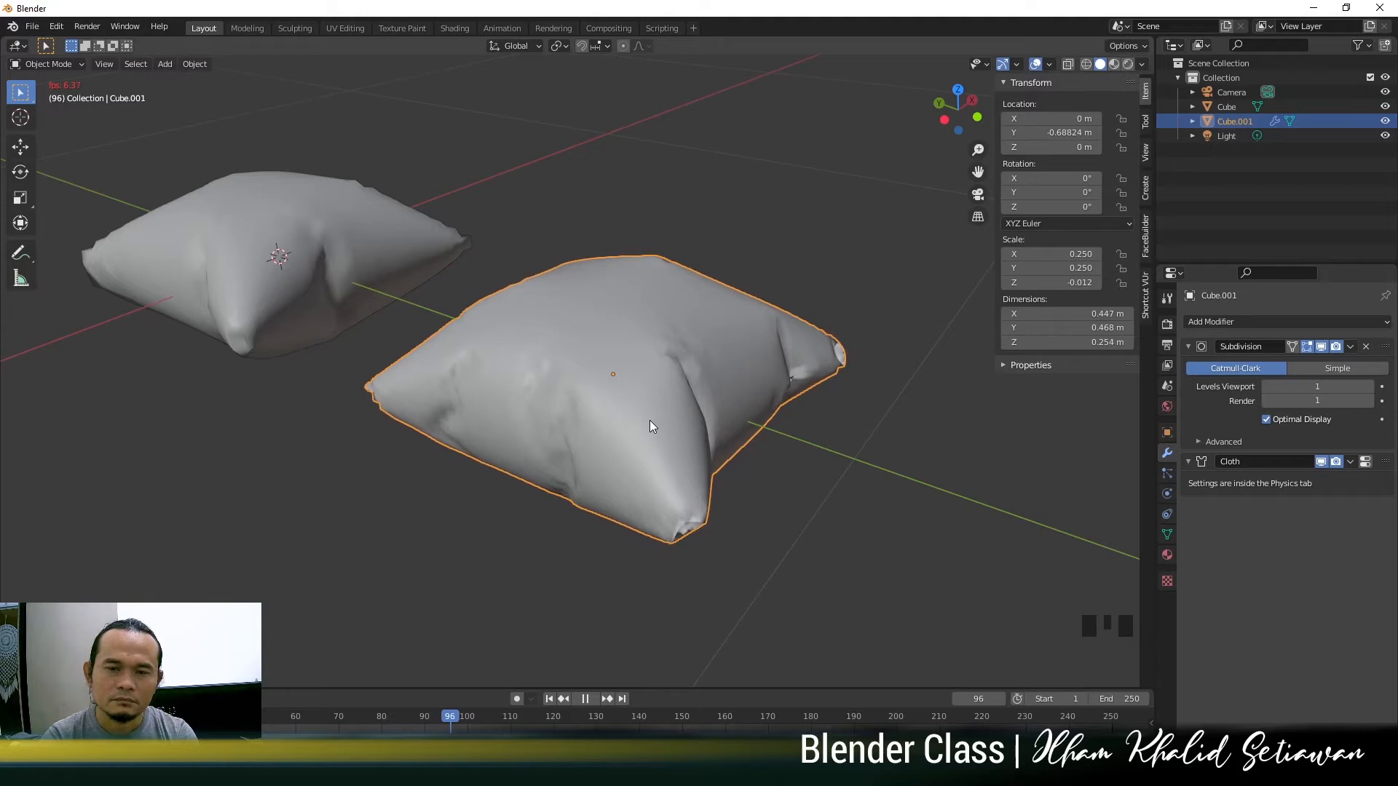
key(space)
middle_drag(593, 633, 544, 383)
scroll(654, 437, down, 2)
scroll(531, 510, up, 2)
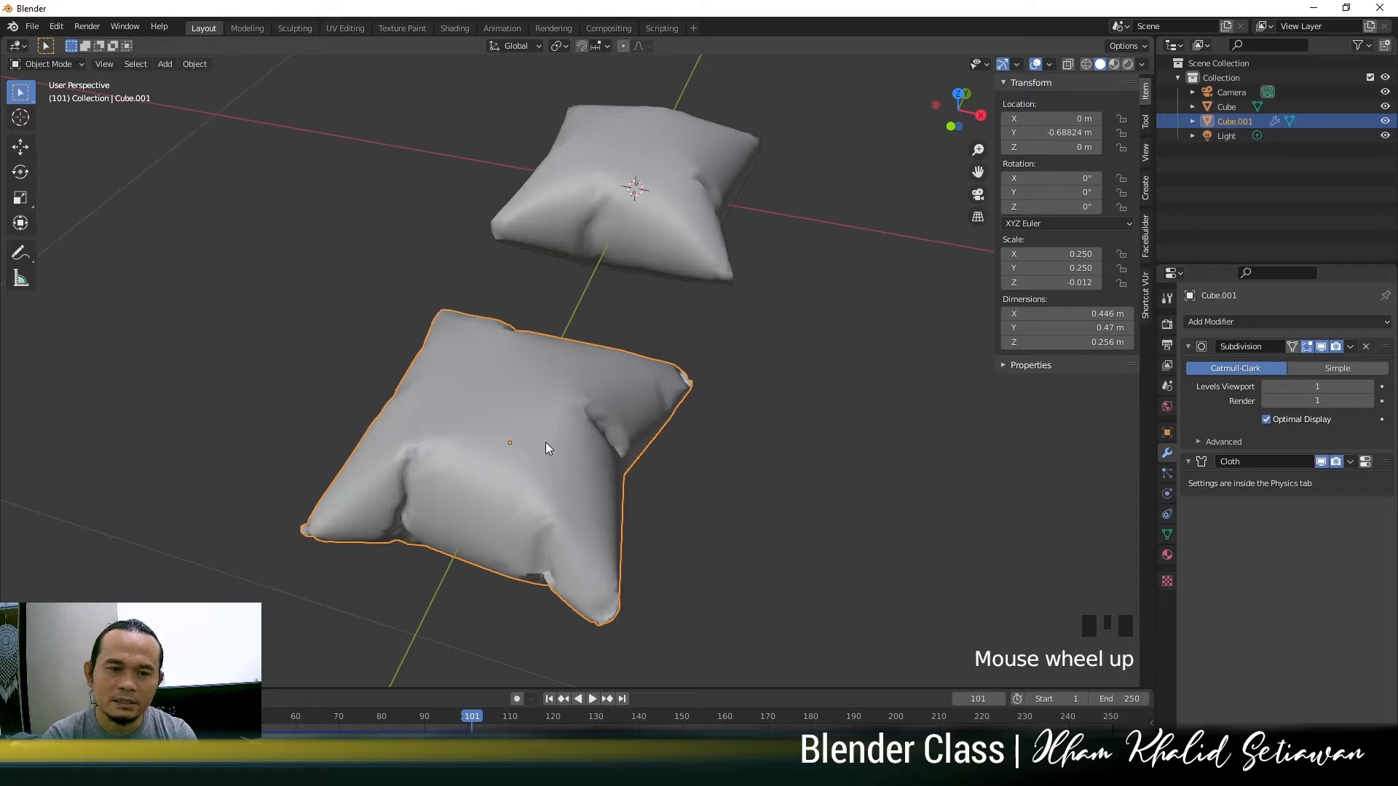
middle_drag(538, 539, 607, 391)
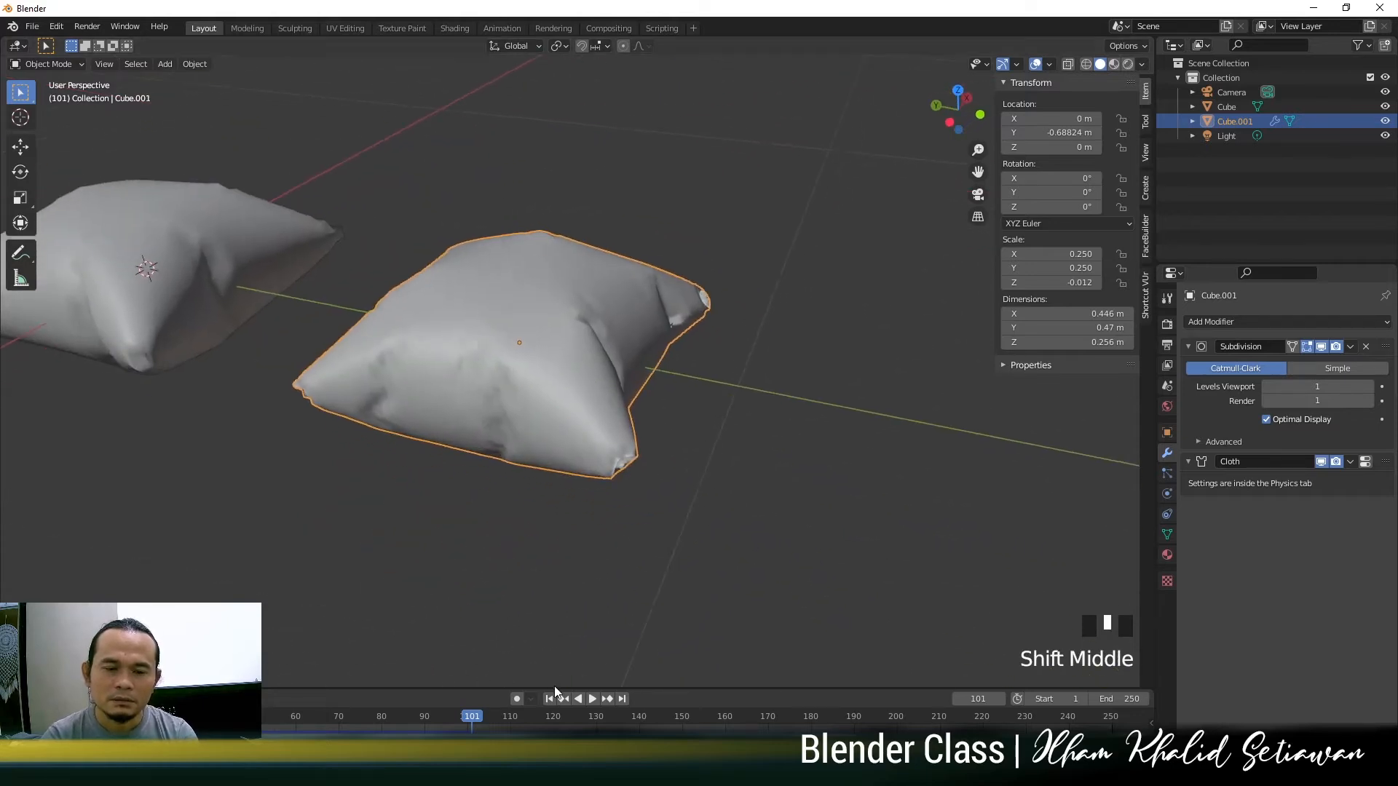
Duplicate the subdivided pillow, return to frame 1 and move the copy away to about Y -1.27 m
key(shift+d)
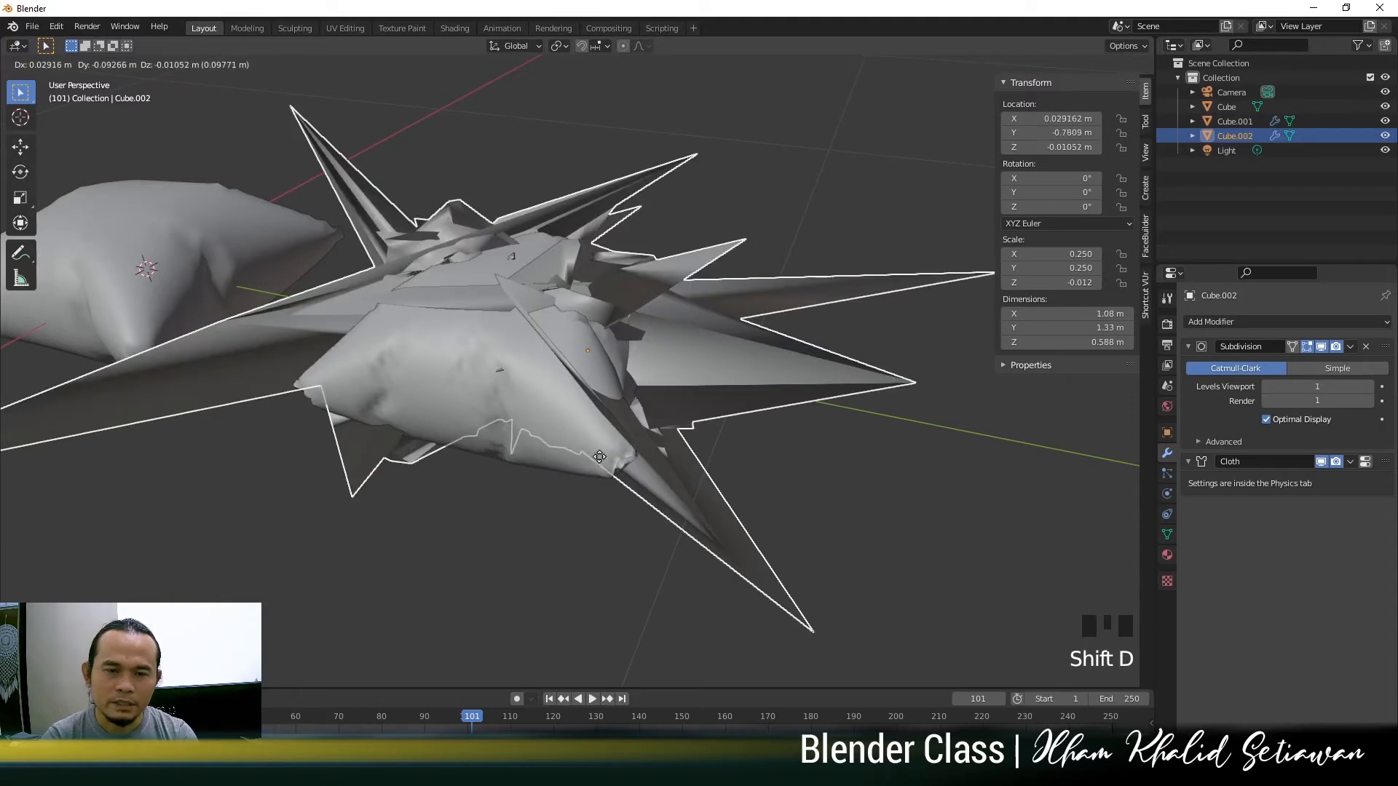
right_click(567, 681)
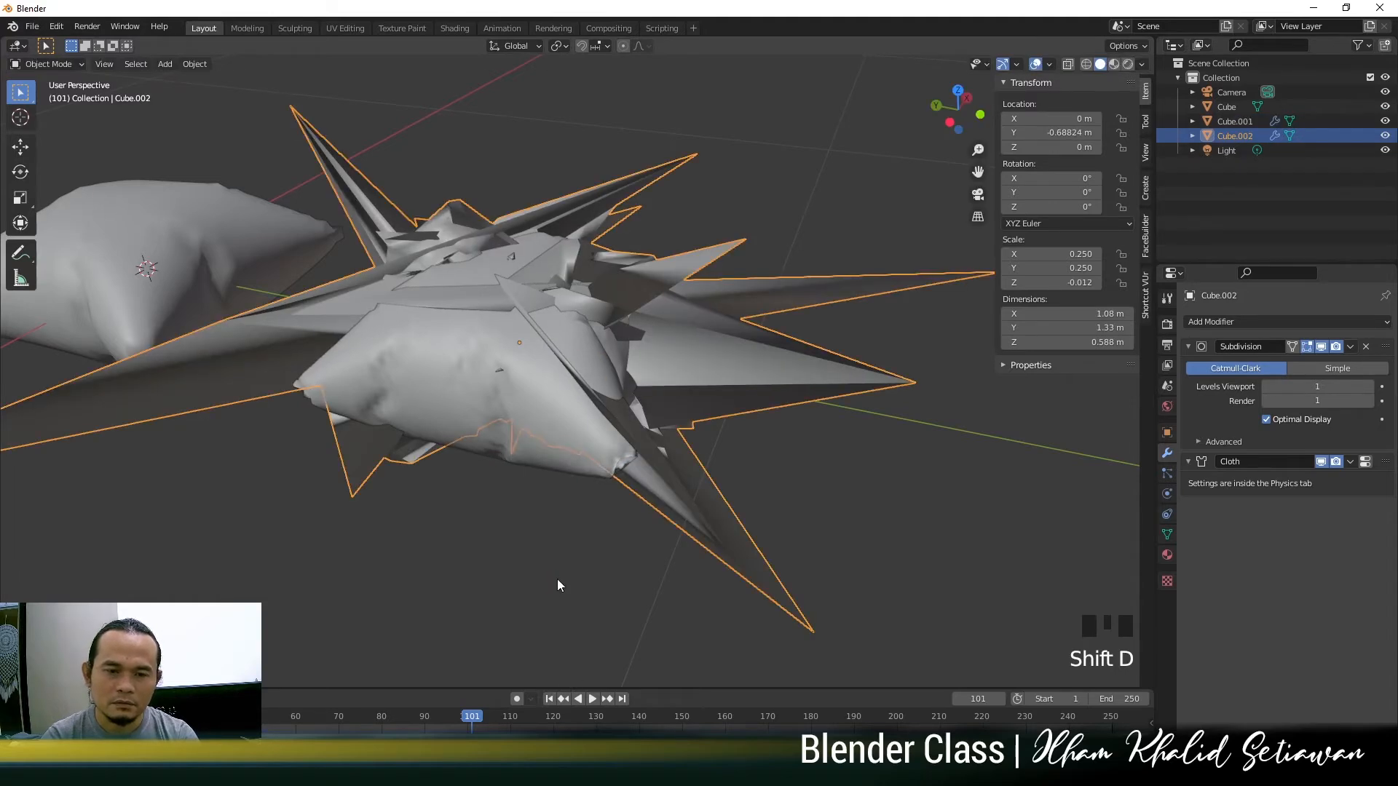
click(549, 698)
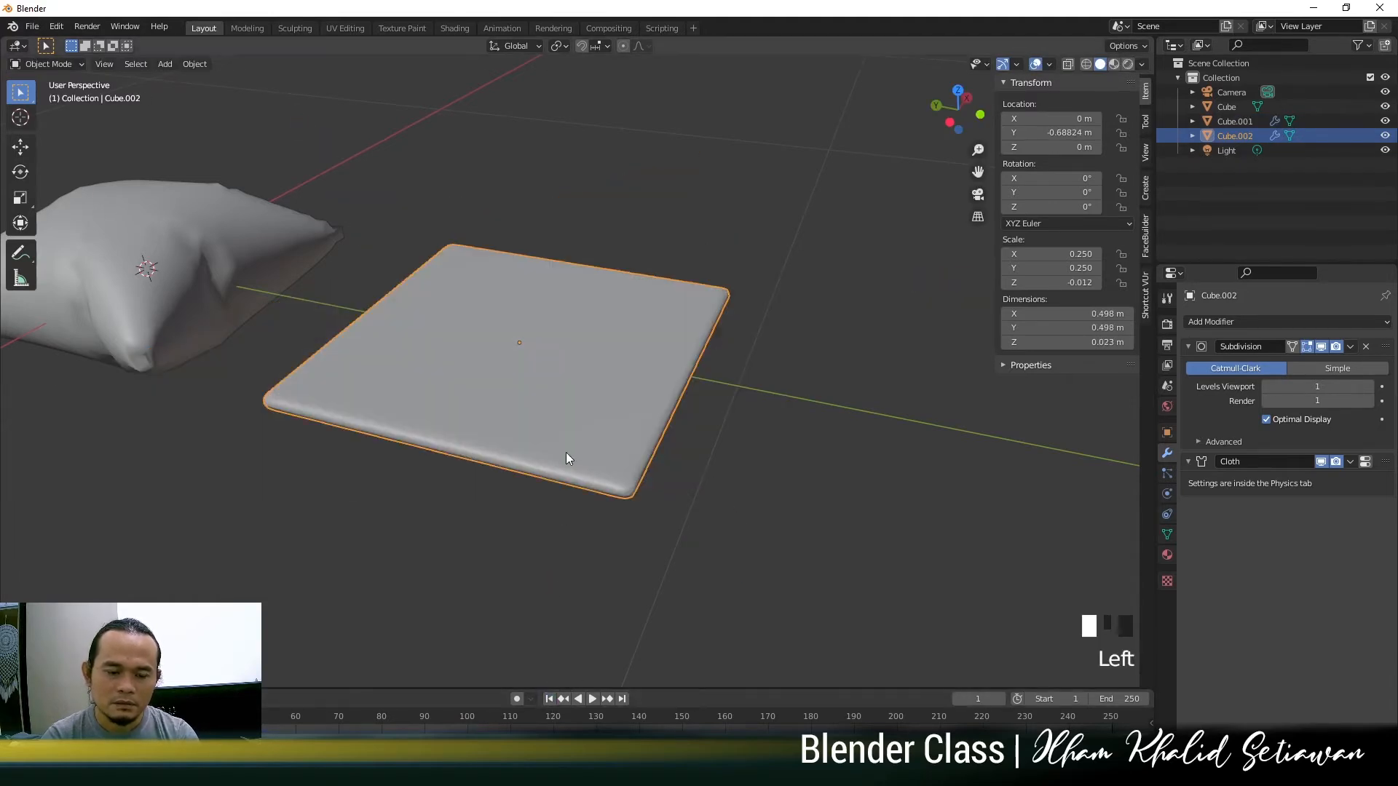
key(g)
click(987, 533)
Line up the copy with the other cushions in front and side views, at about X 0 m and Y -1.39 m
scroll(714, 439, down, 4)
middle_drag(714, 432, 712, 396)
key(KP_1)
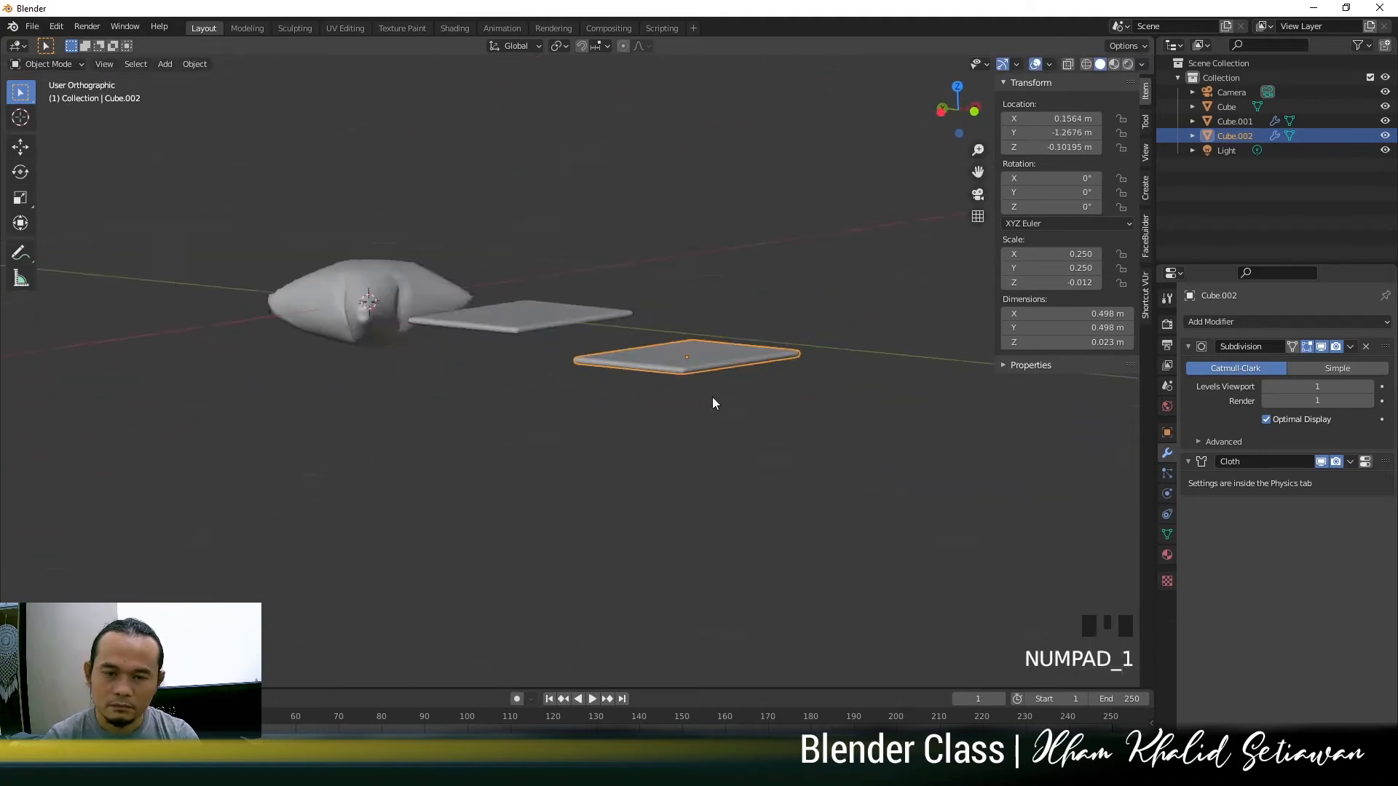
key(g)
click(655, 366)
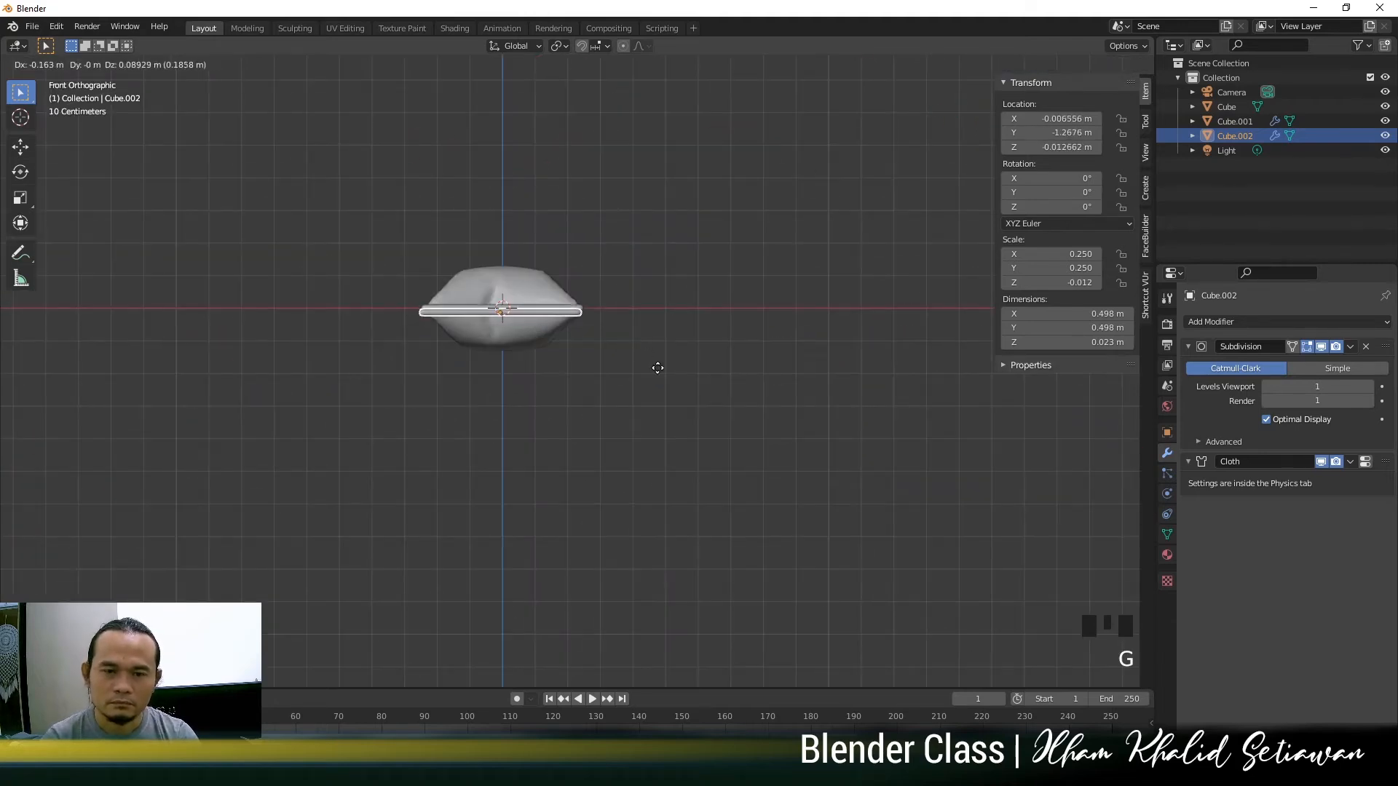
key(KP_3)
key(g)
click(610, 360)
Select the middle slab, play the simulation to inflate both slabs and pause it at frame 75
middle_drag(610, 359, 617, 425)
scroll(706, 424, down, 2)
scroll(706, 424, up, 3)
middle_drag(705, 440, 644, 450)
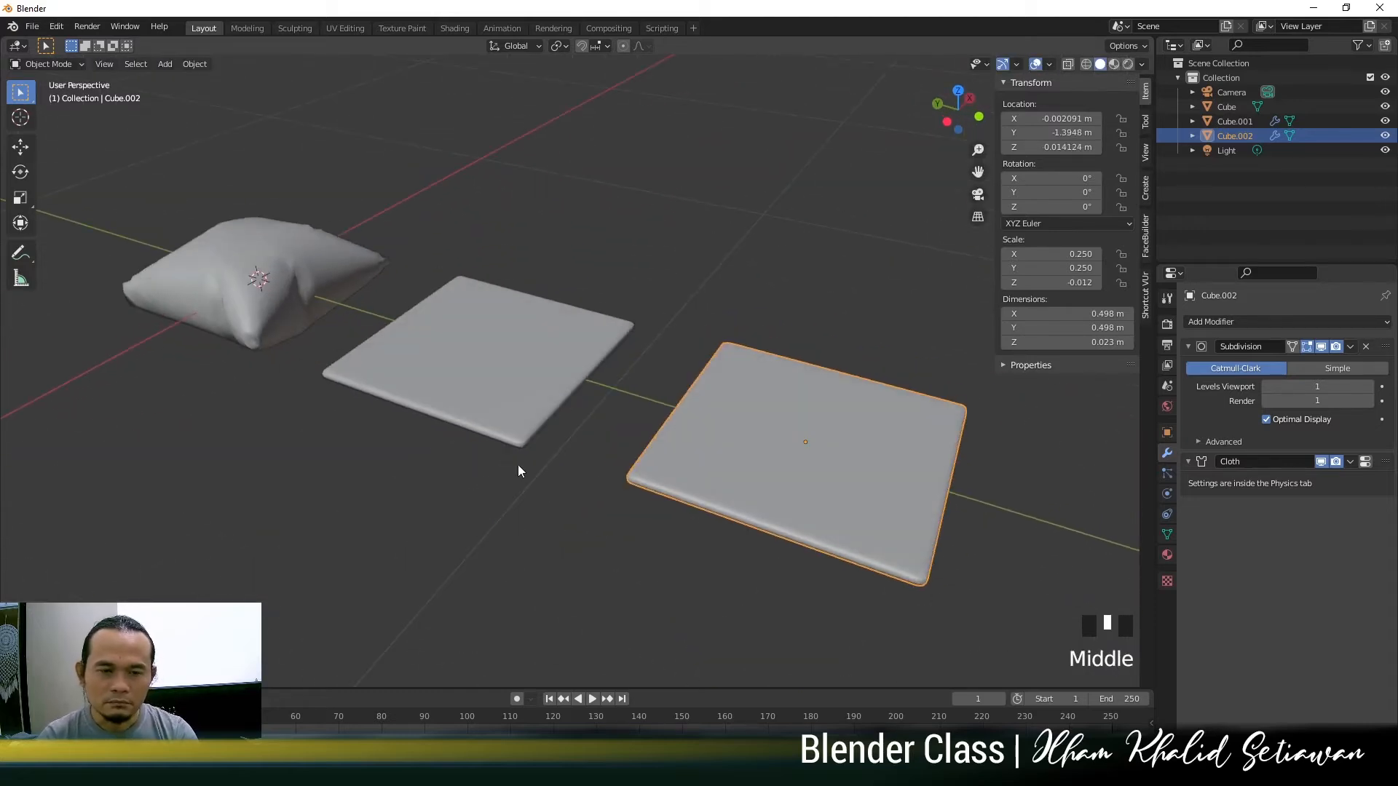
click(501, 399)
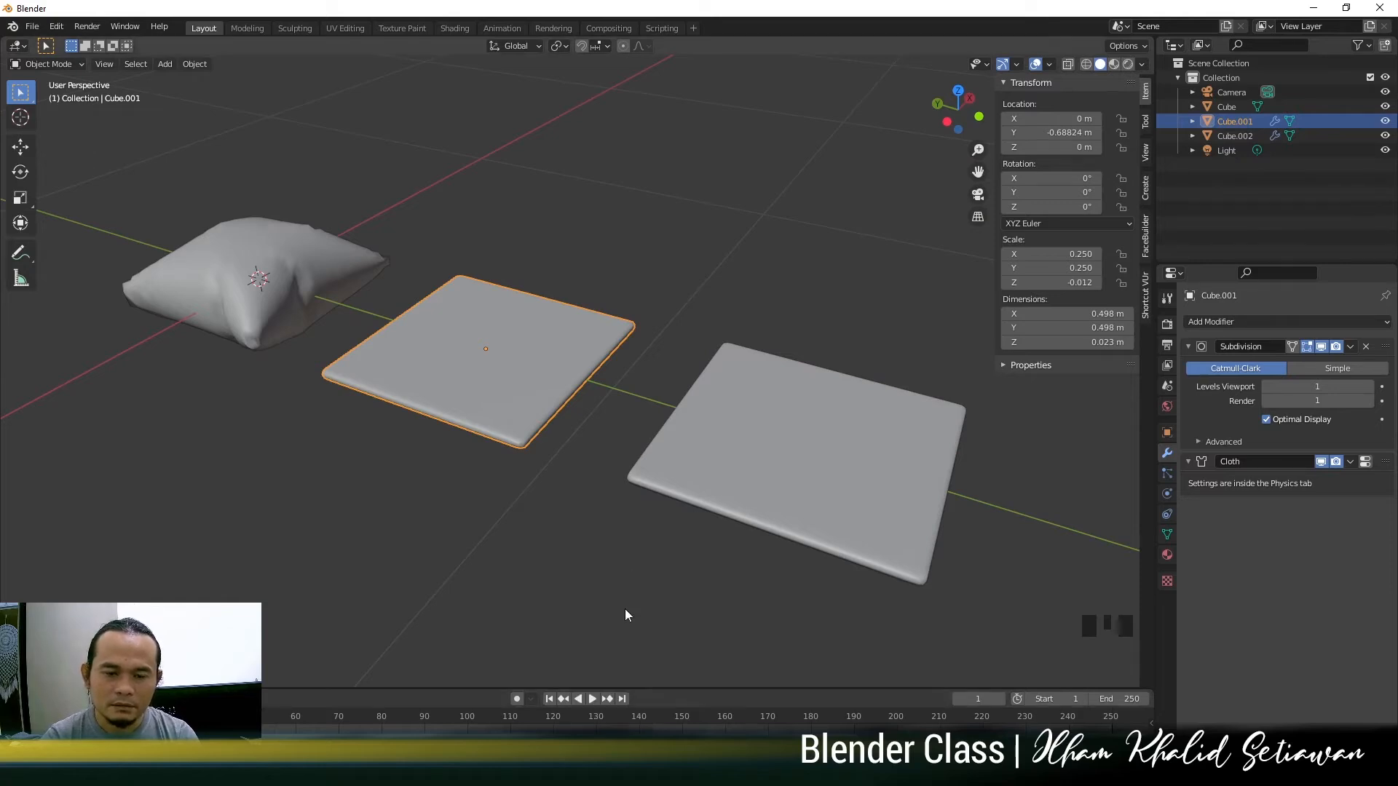
click(588, 697)
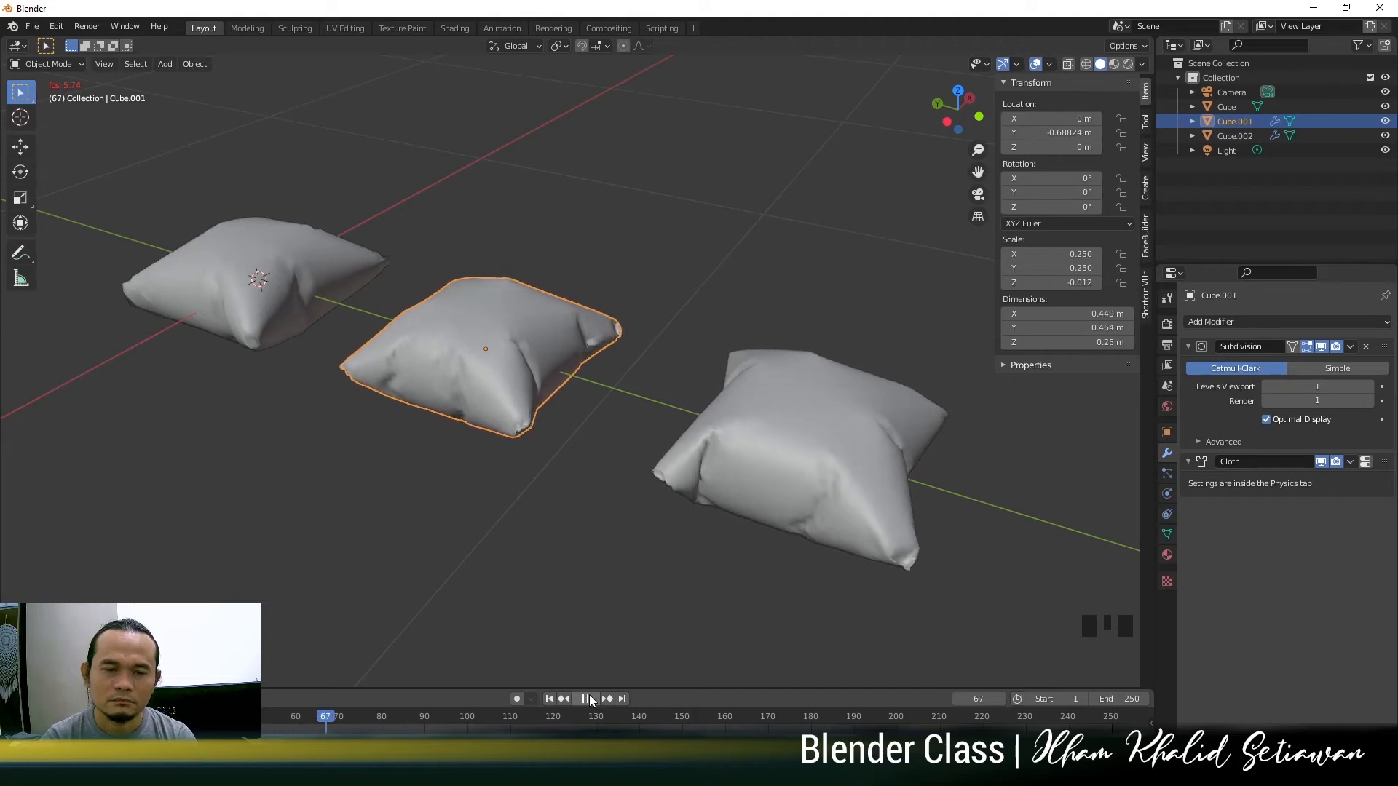
click(589, 696)
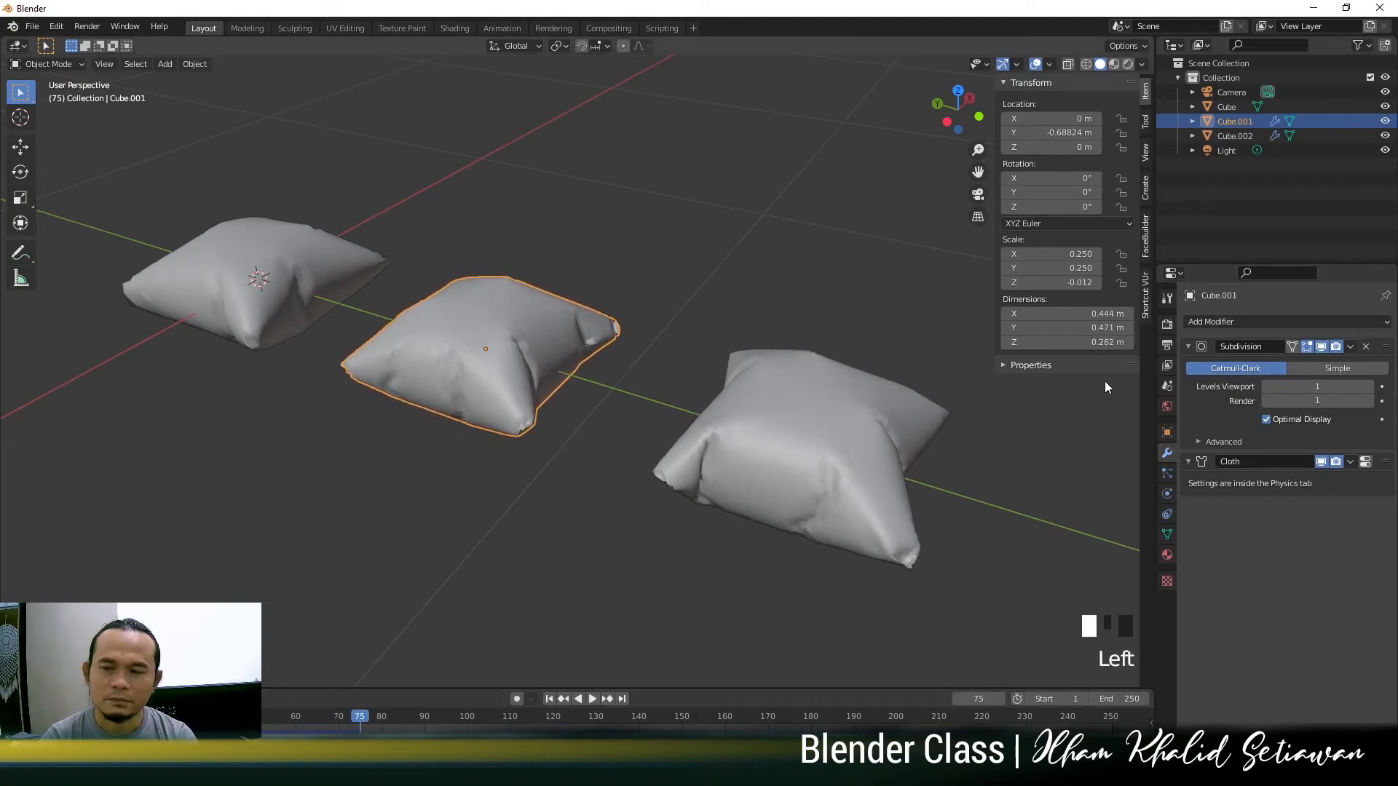
Apply the Subdivision and Cloth modifiers on the middle pillow and deselect it
drag(1354, 351, 1279, 363)
click(1351, 347)
click(636, 333)
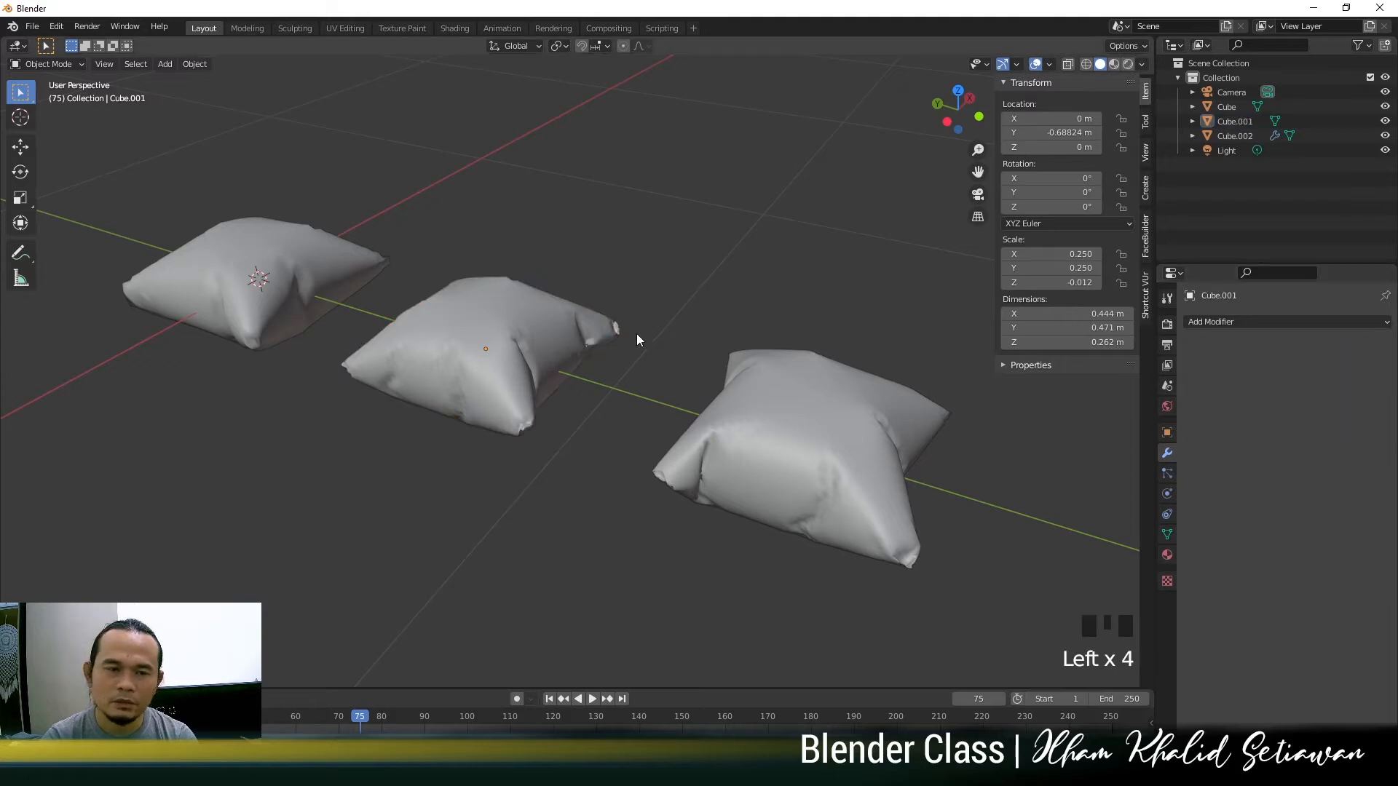
Return to frame 1 and, on the third slab's Subdivision modifier, set the viewport level to 2 and raise the render level
click(915, 401)
click(550, 699)
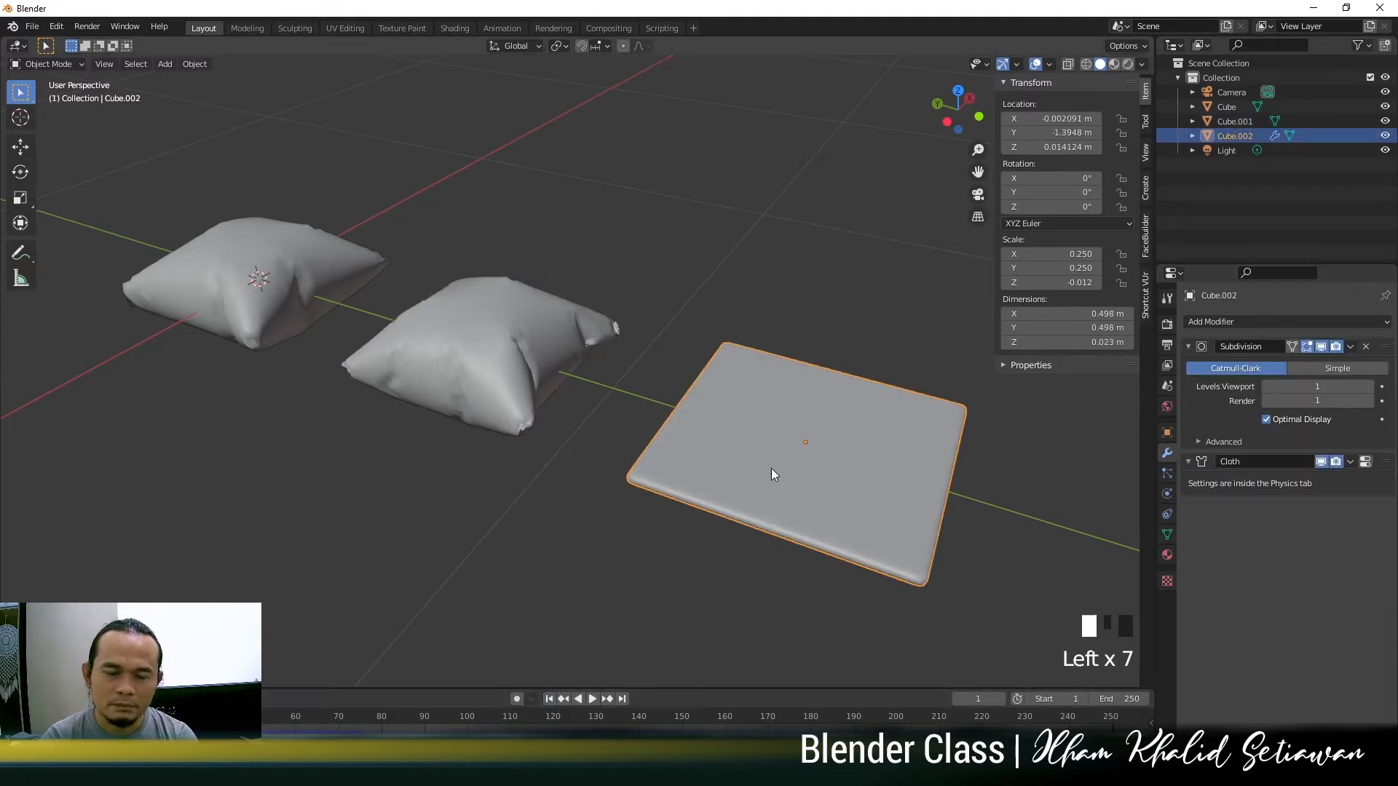
shift+middle_drag(771, 469, 688, 474)
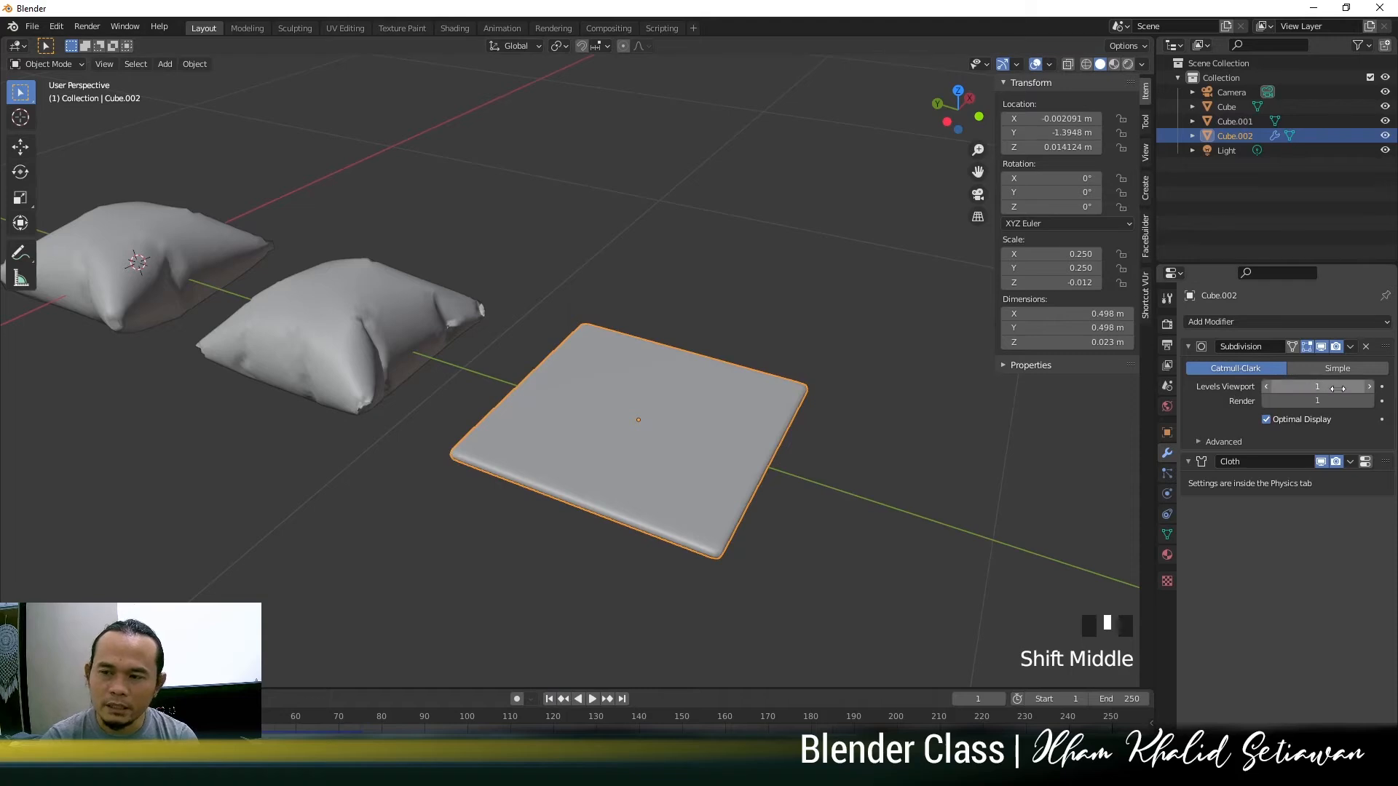
click(1370, 387)
click(1369, 401)
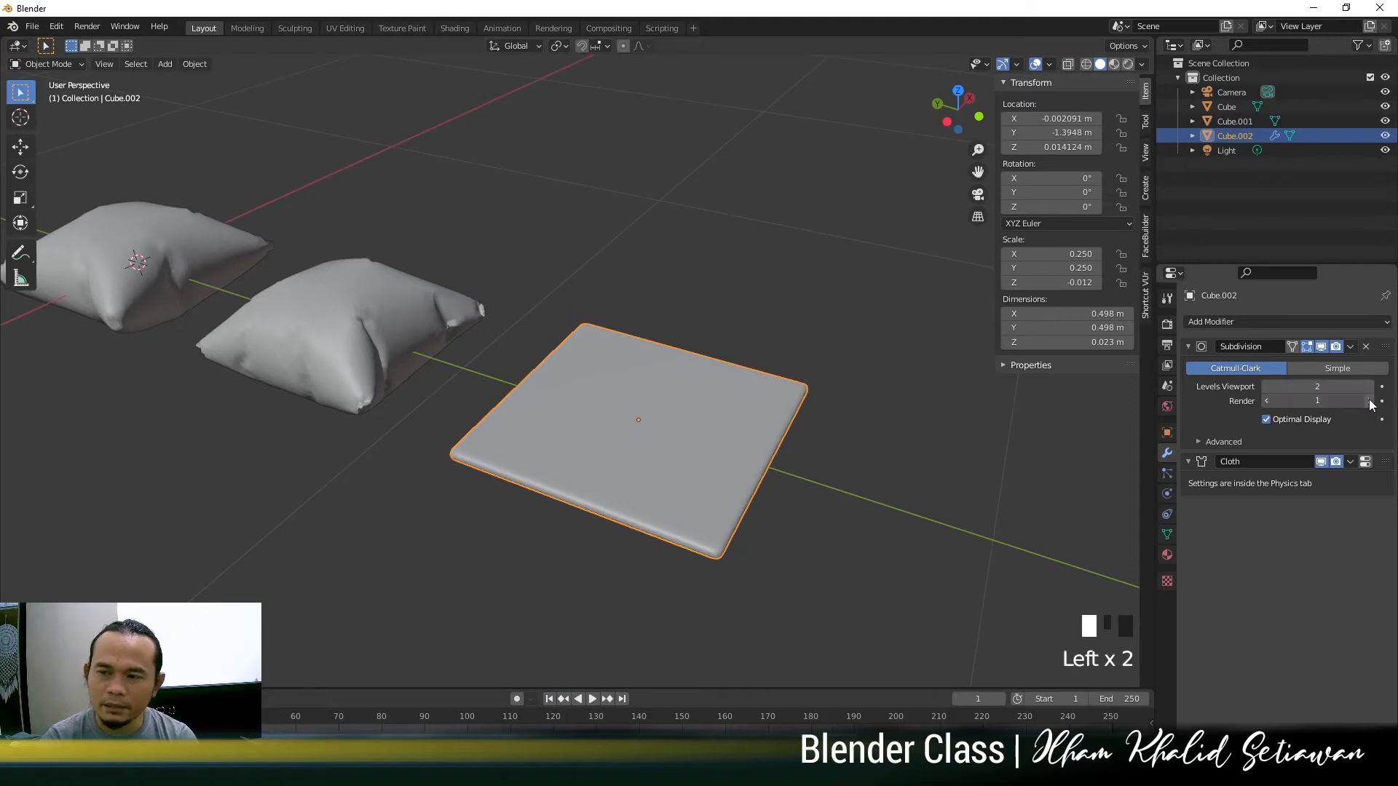
Return to frame 1, select the third slab, play the cloth simulation to inflate it and pause at frame 51
click(550, 699)
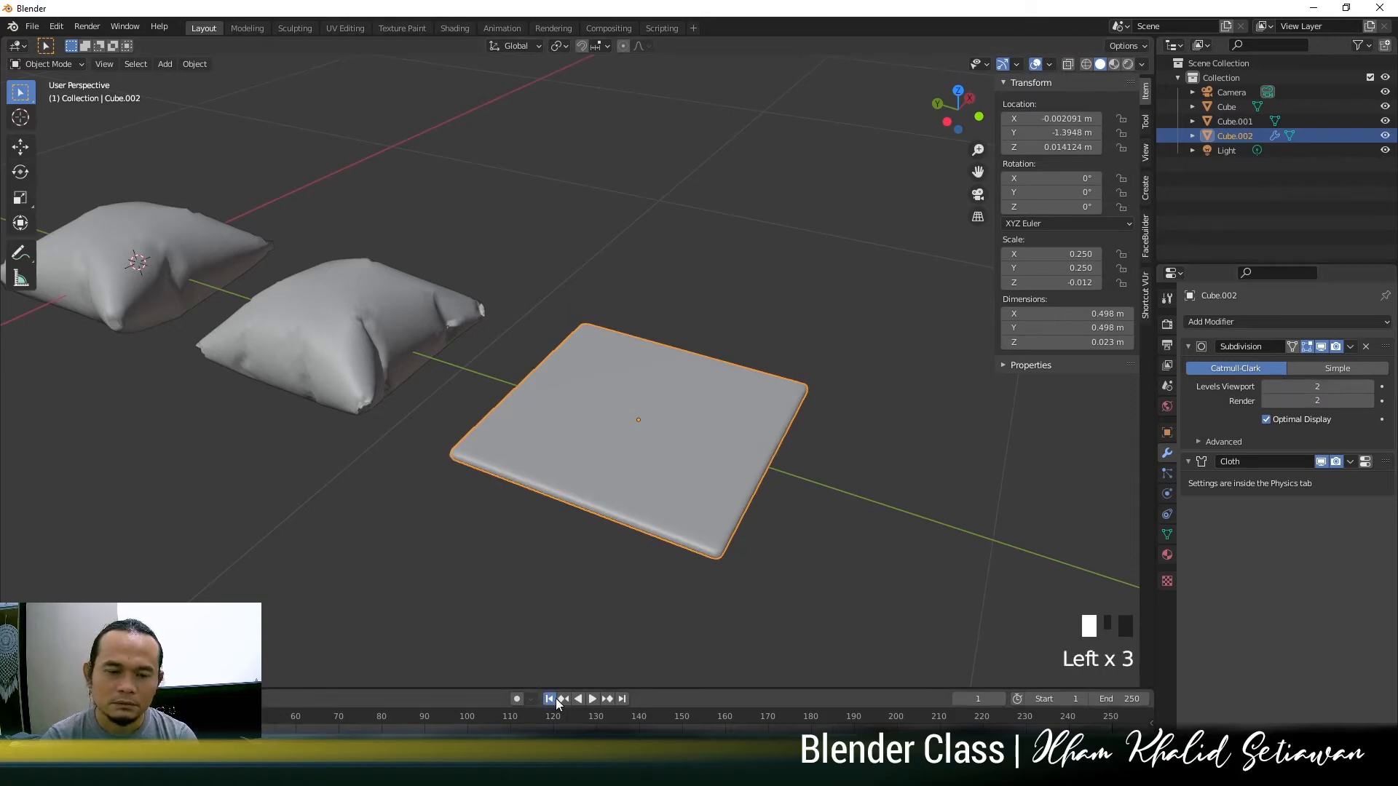
click(382, 330)
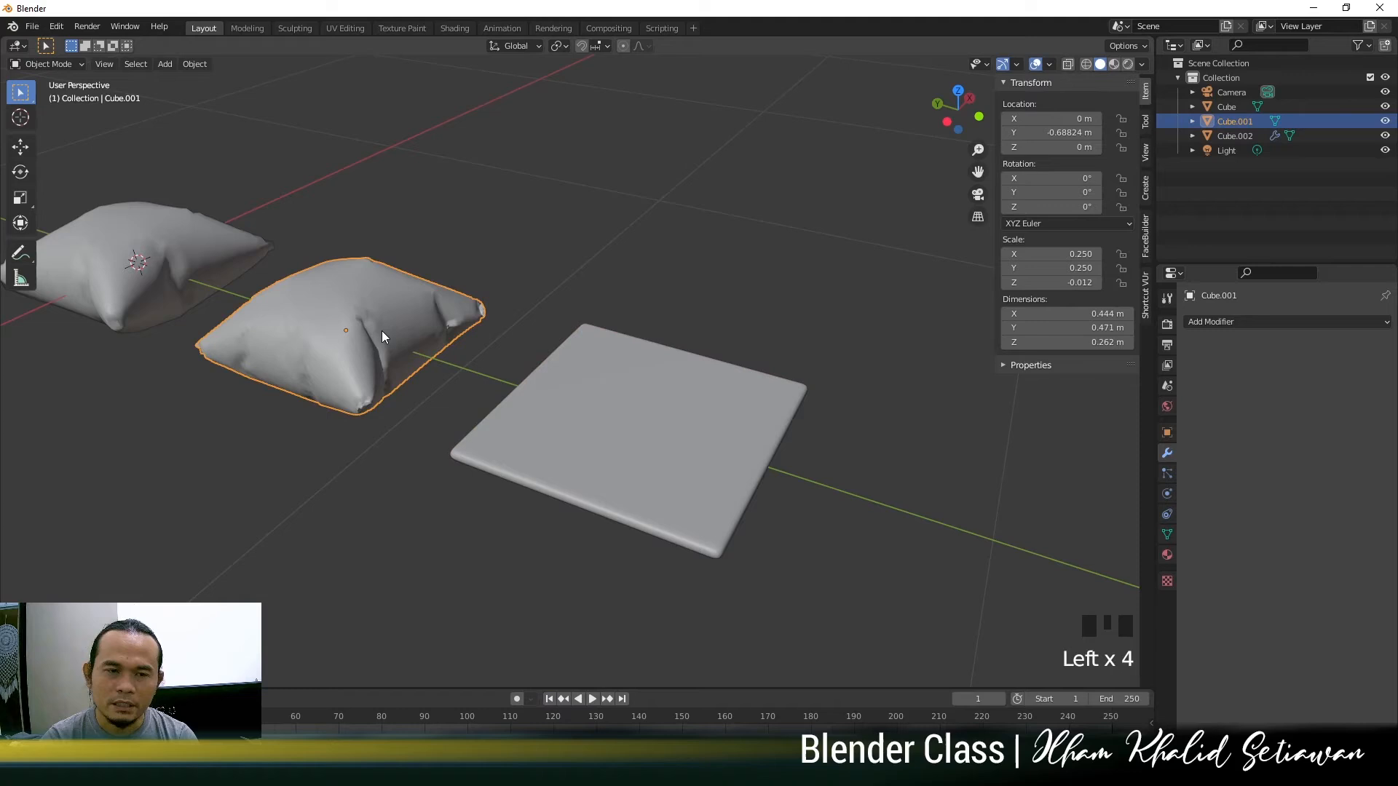
click(605, 466)
click(593, 699)
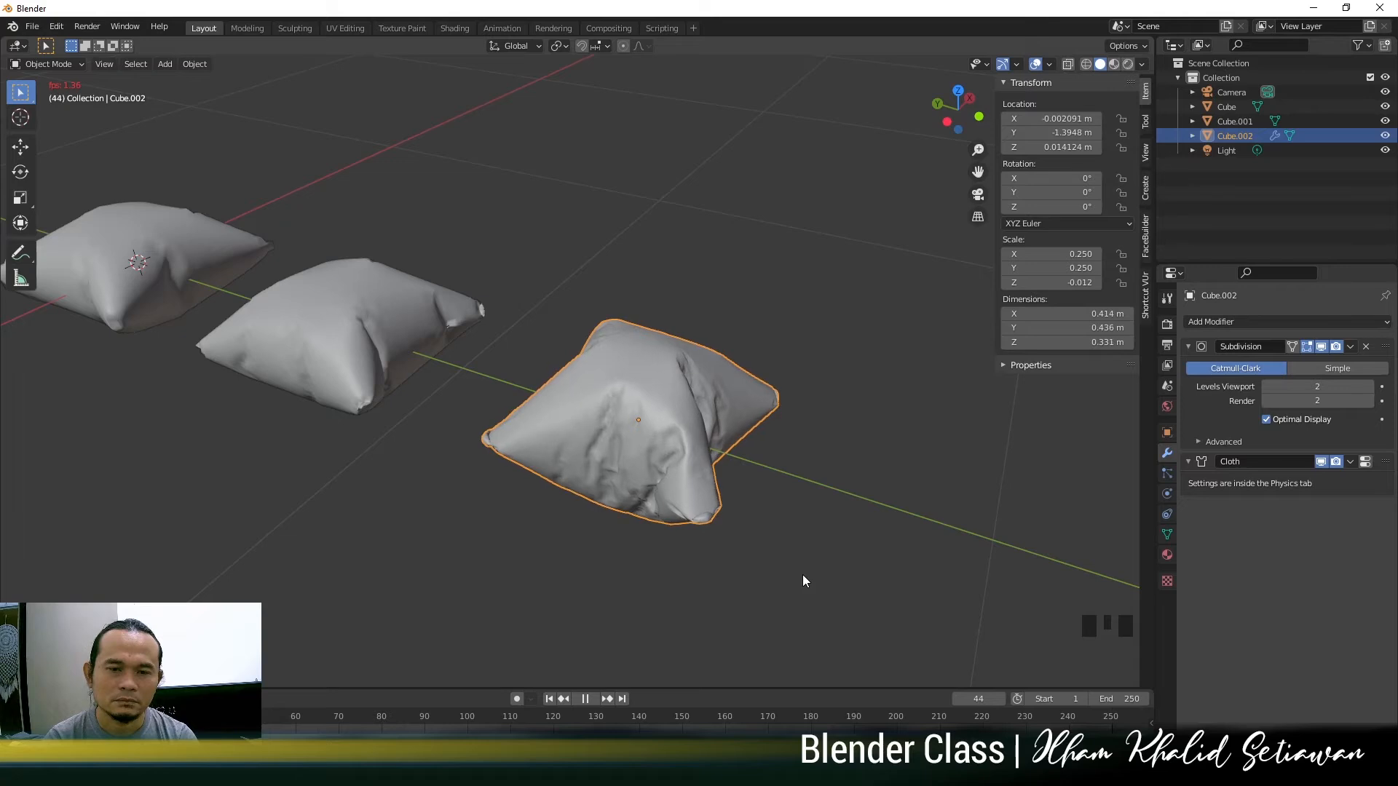
click(584, 698)
Examine the three inflated pillows from several angles, comparing their creases, corners and overall shape
middle_drag(728, 568, 526, 386)
scroll(782, 534, up, 1)
scroll(779, 530, down, 2)
scroll(488, 434, up, 2)
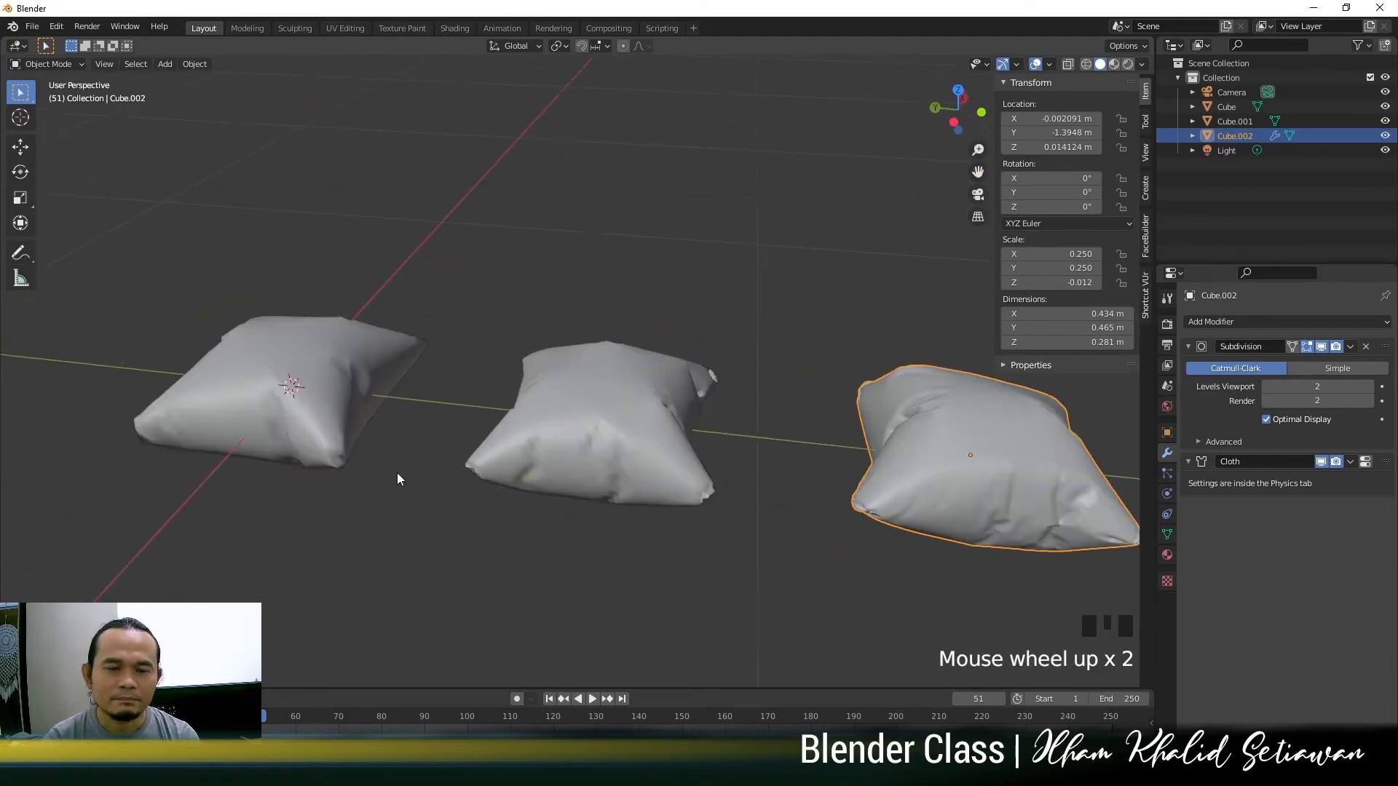
shift+middle_drag(397, 479, 480, 446)
shift+middle_drag(631, 439, 566, 437)
scroll(429, 401, up, 2)
scroll(566, 437, down, 1)
scroll(504, 415, up, 1)
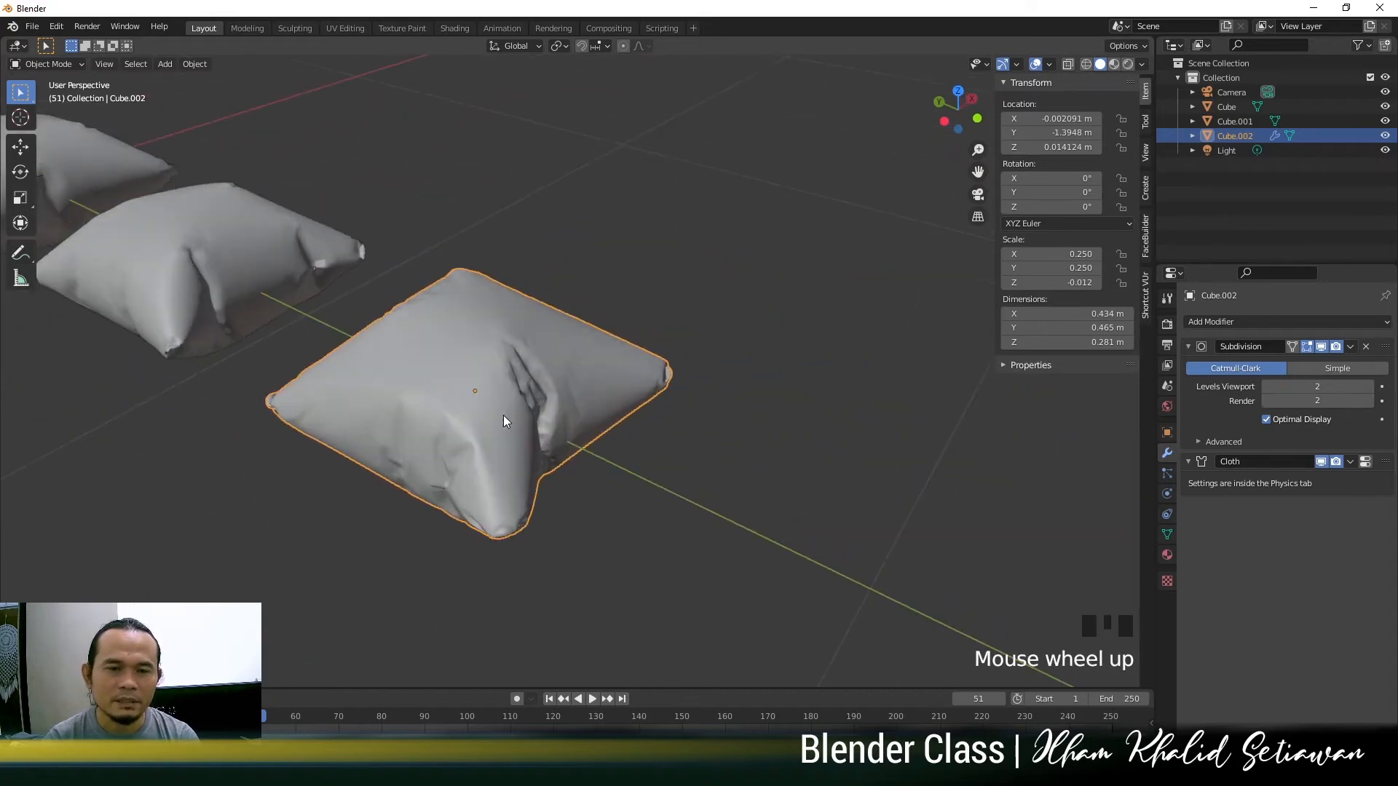
scroll(373, 399, down, 2)
shift+middle_drag(373, 400, 599, 426)
scroll(600, 425, up, 3)
click(601, 428)
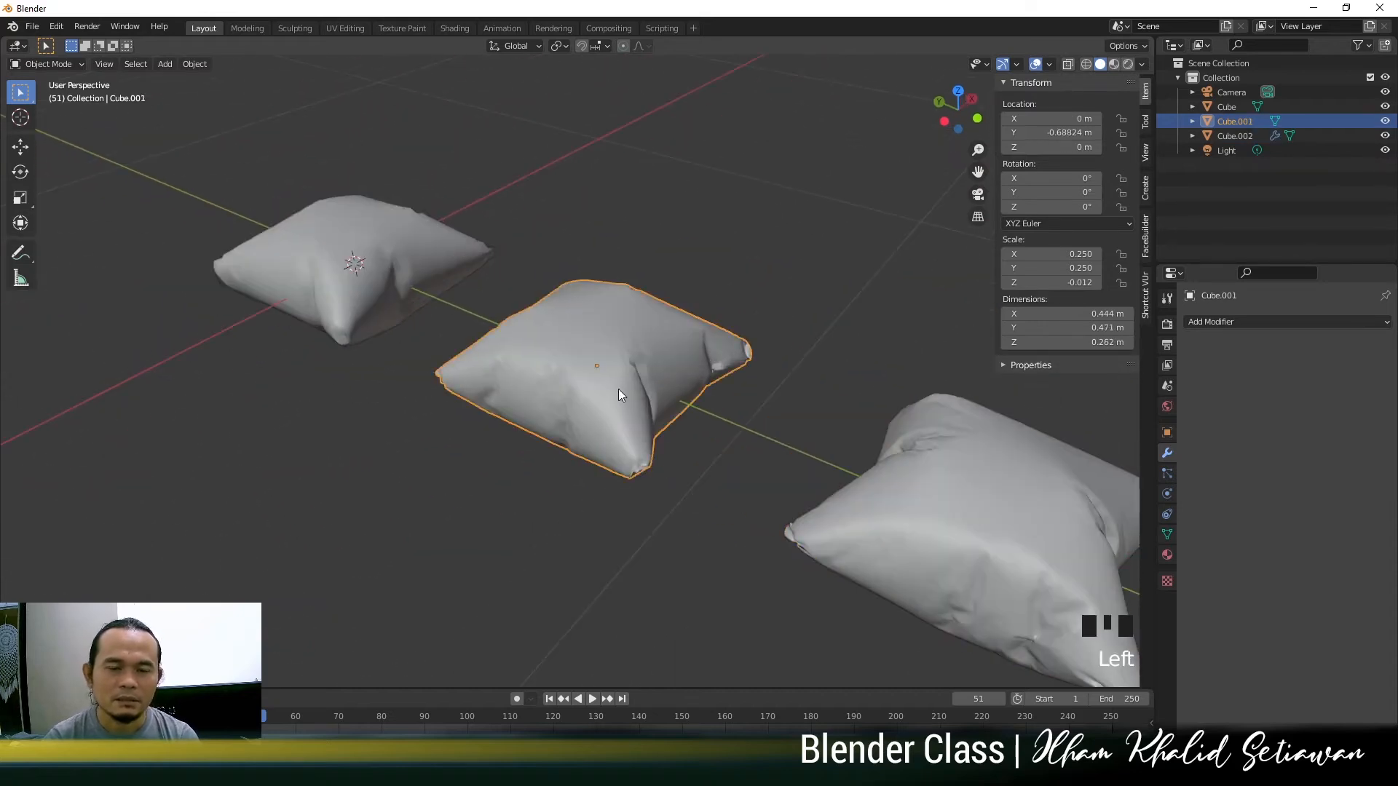
scroll(587, 364, down, 2)
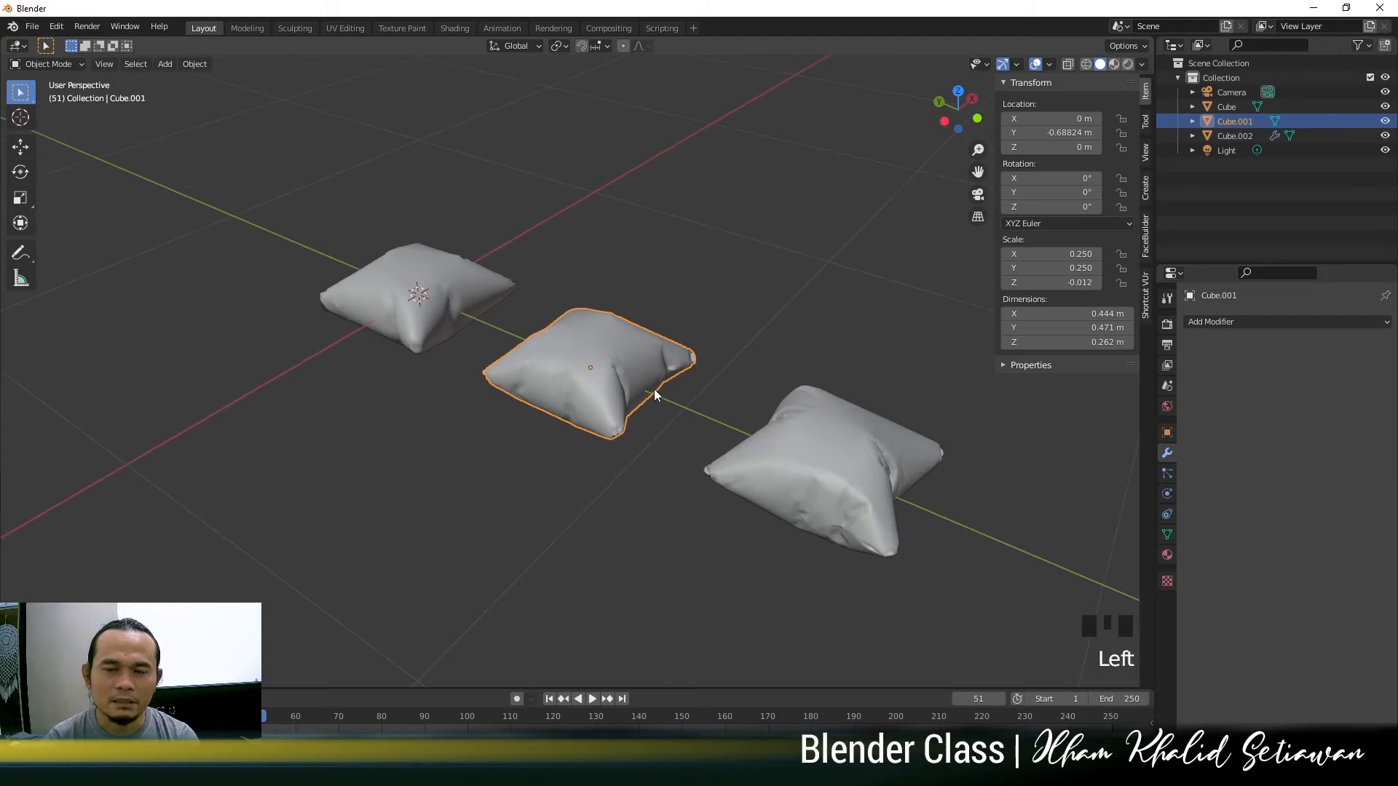
Resume the simulation briefly and pause it at frame 53
click(549, 699)
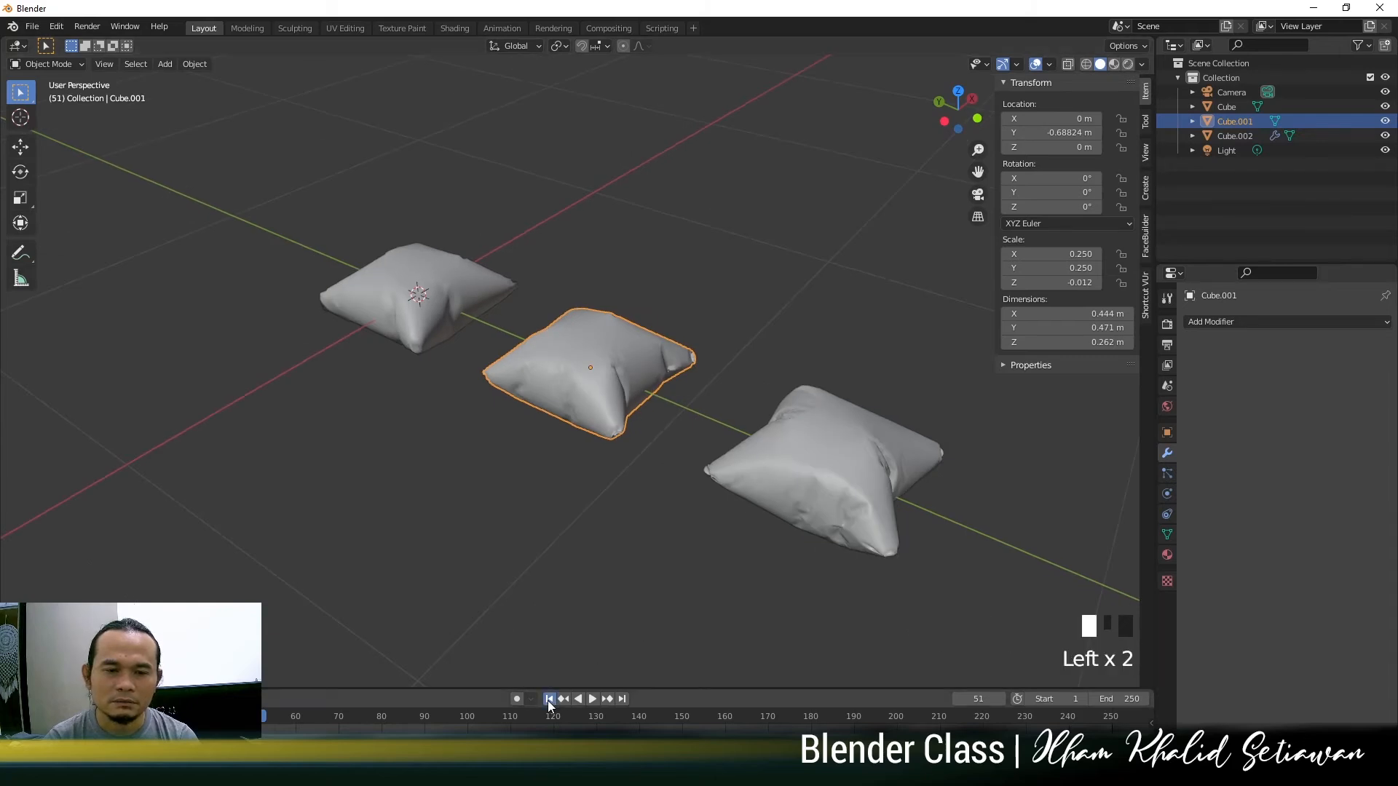
click(591, 699)
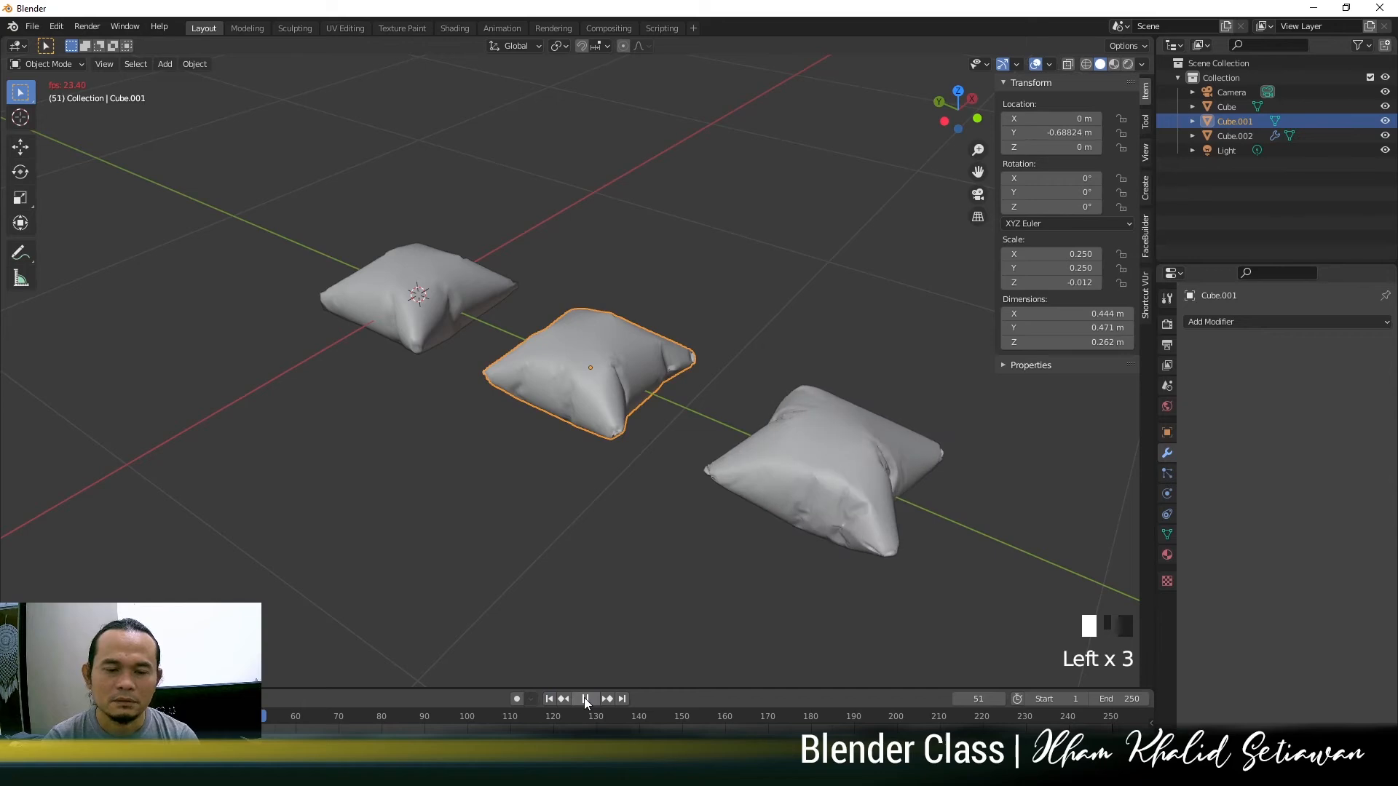
click(583, 698)
Select the pillows one after another to compare the wrinkles of the different Subdivision levels
shift+middle_drag(575, 561, 542, 518)
scroll(522, 479, up, 2)
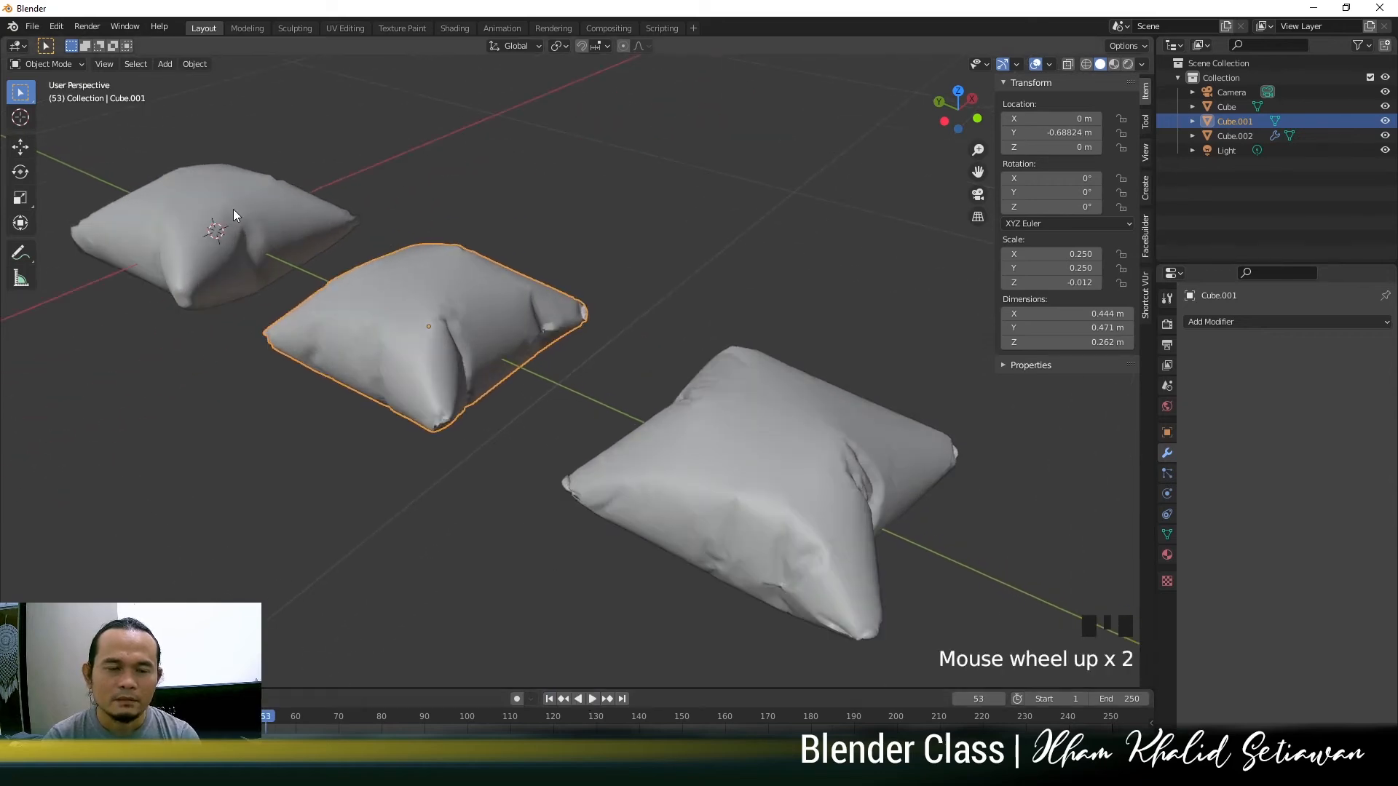
click(207, 203)
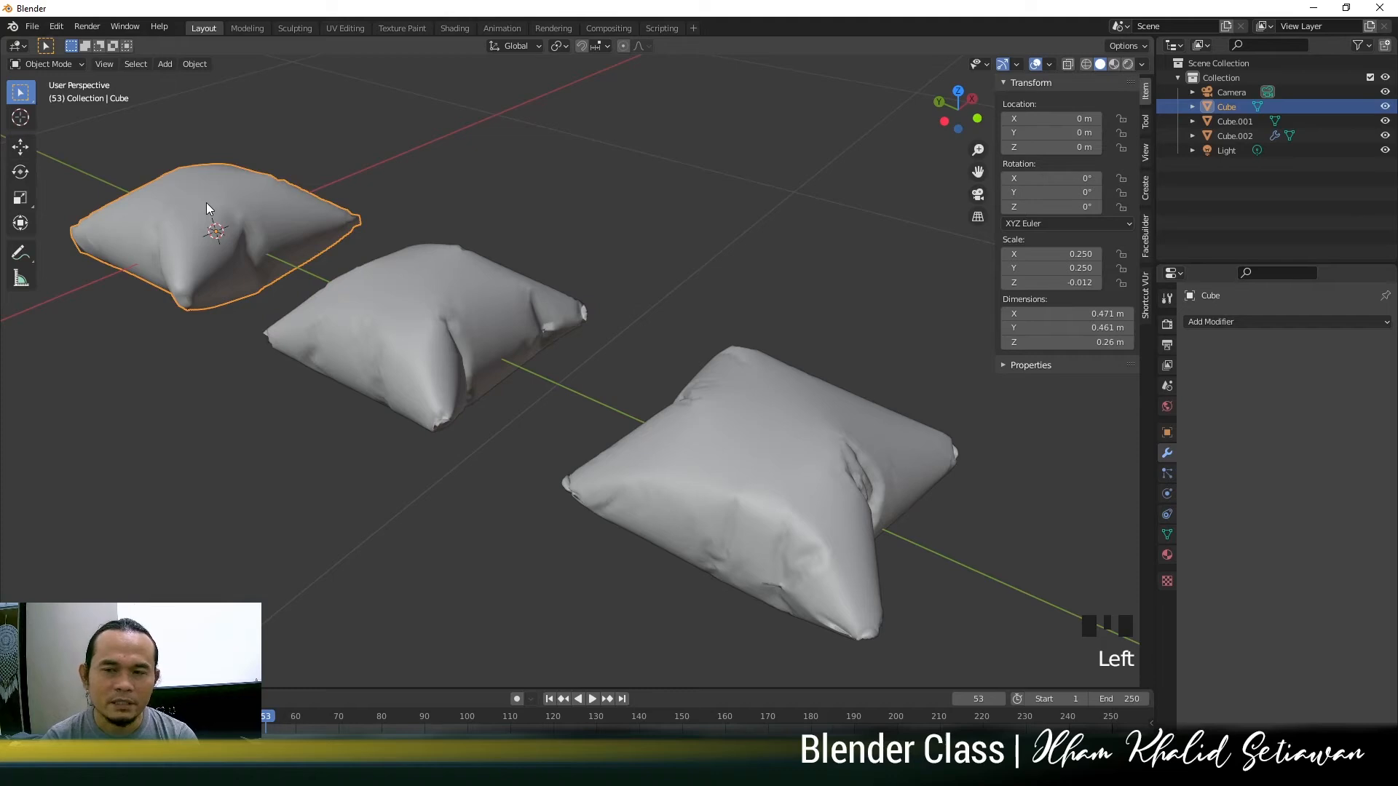
click(455, 334)
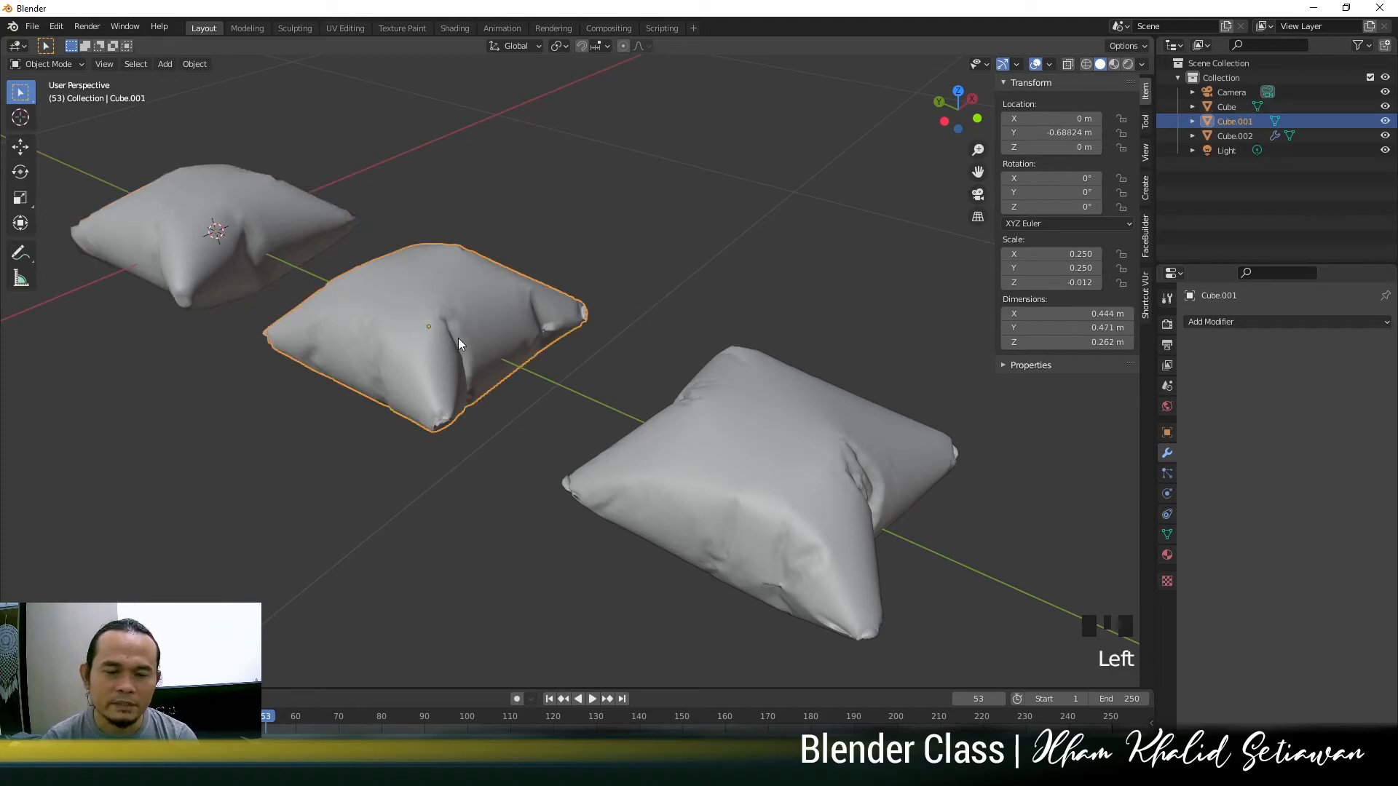
click(827, 436)
click(487, 311)
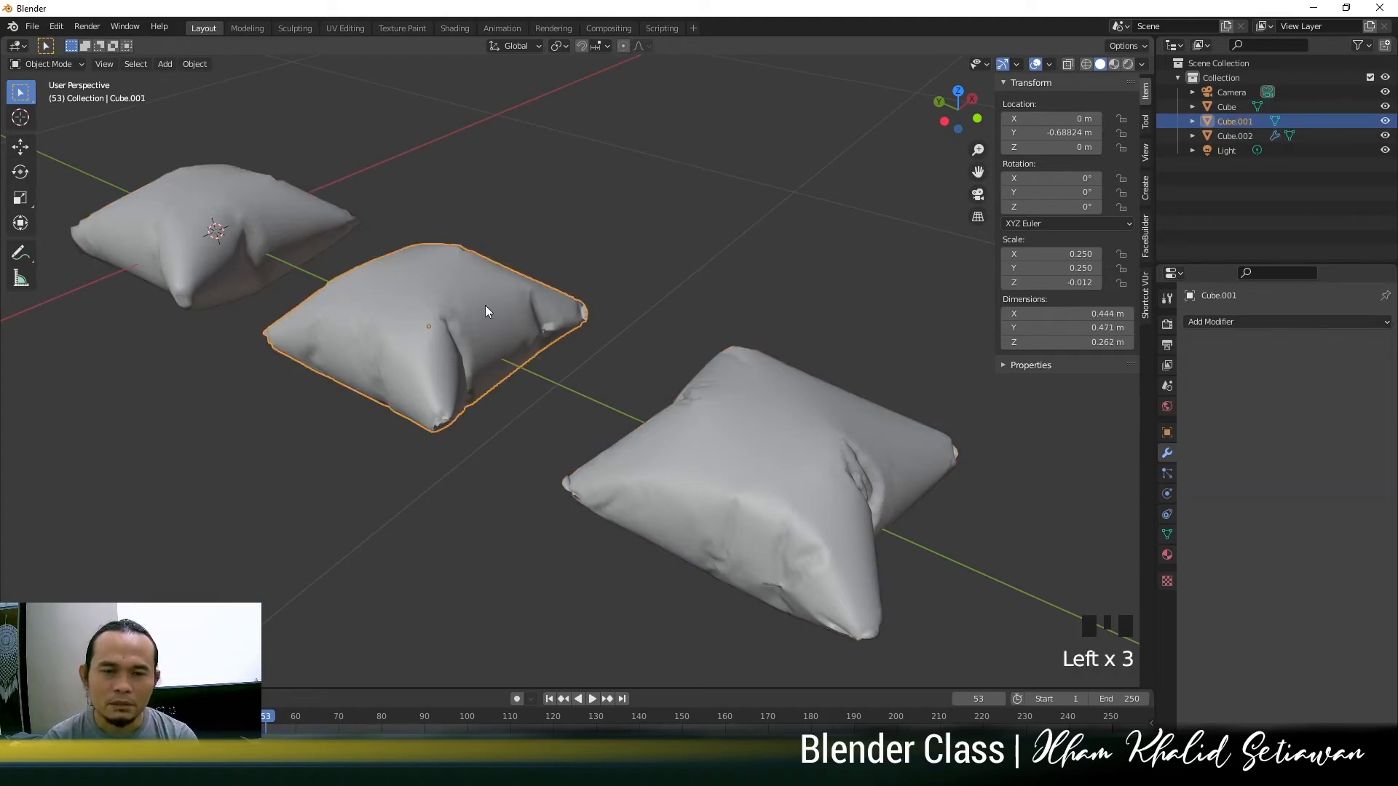
Apply the Subdivision modifier on the third pillow and return to frame 1
click(789, 447)
shift+middle_drag(791, 416, 674, 361)
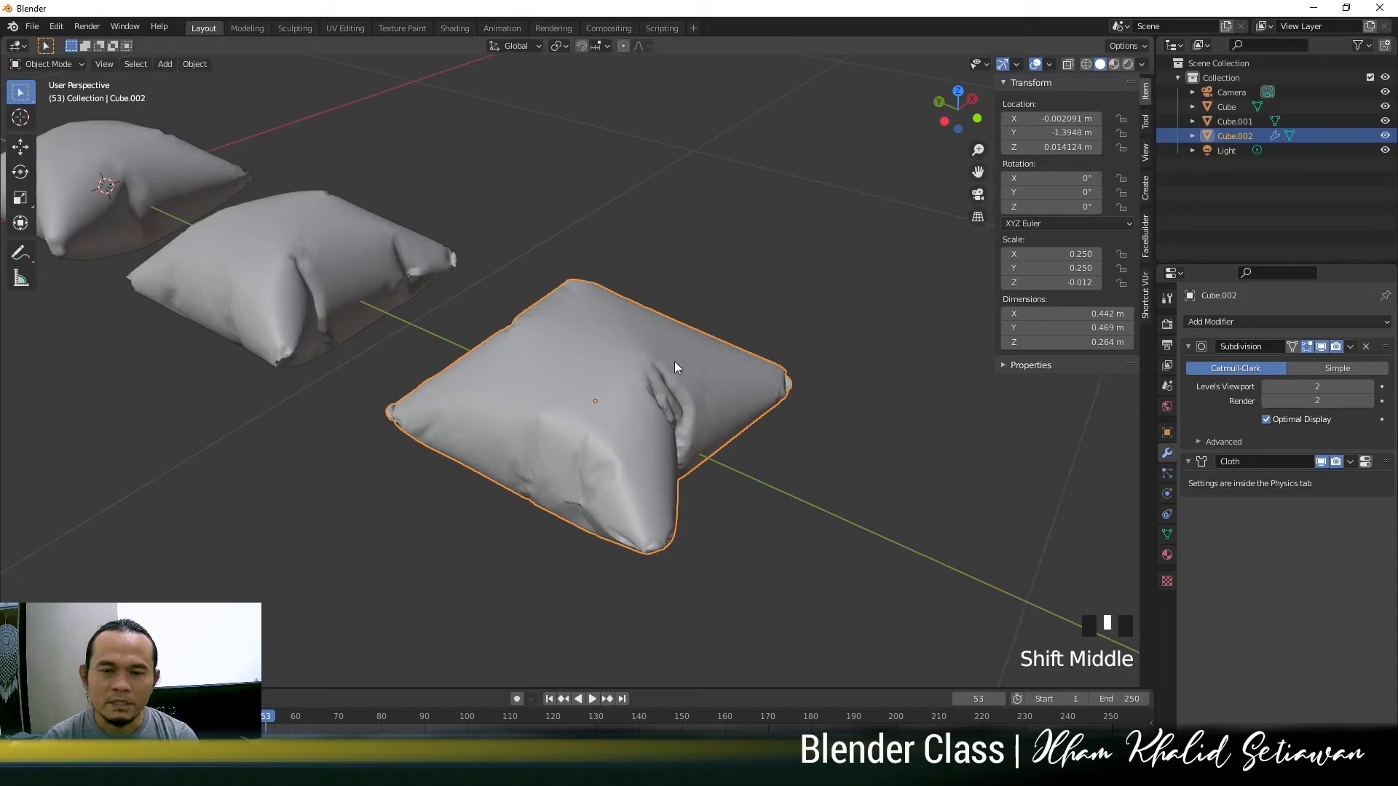
click(1348, 347)
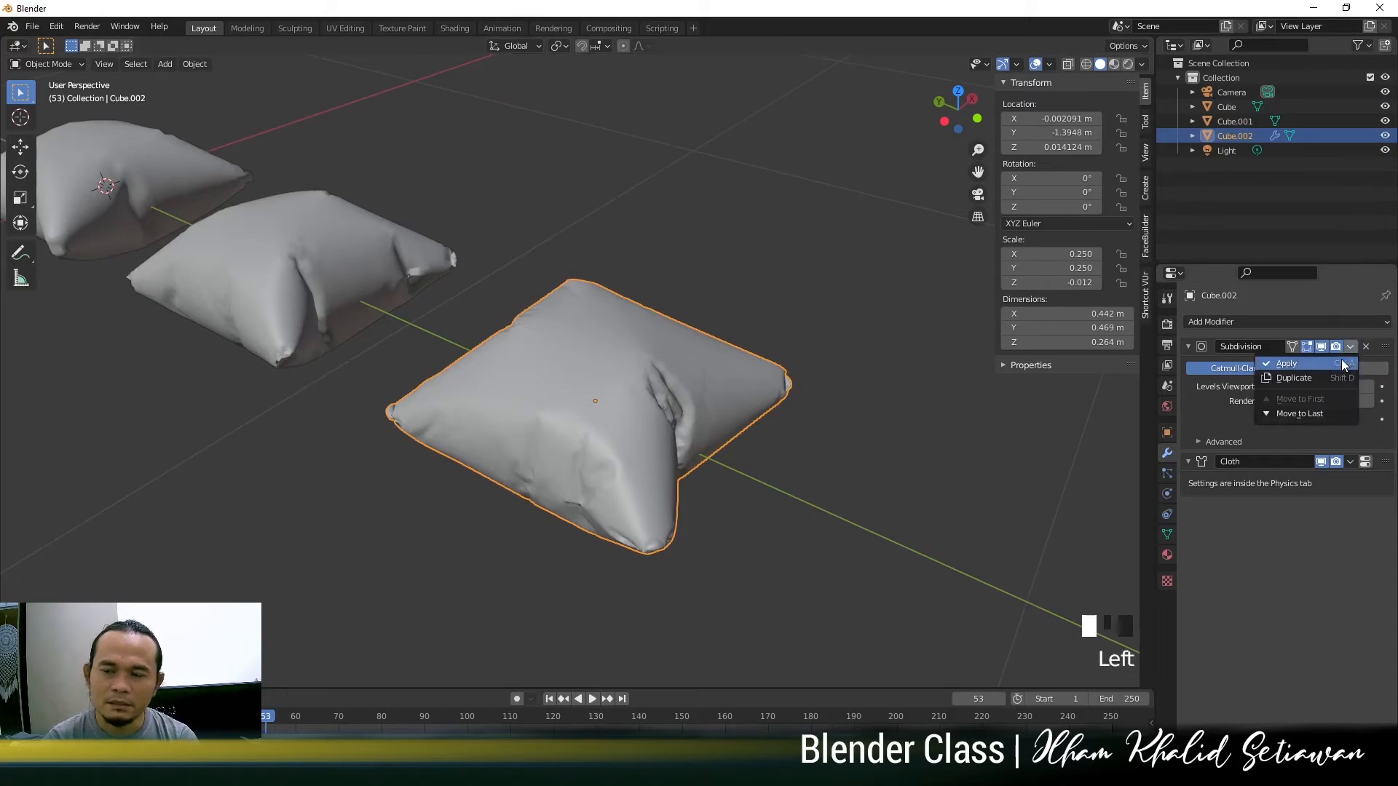
click(1341, 362)
click(549, 699)
Inspect the third slab's subdivided mesh in Edit Mode and return to Object Mode
click(631, 455)
key(Tab)
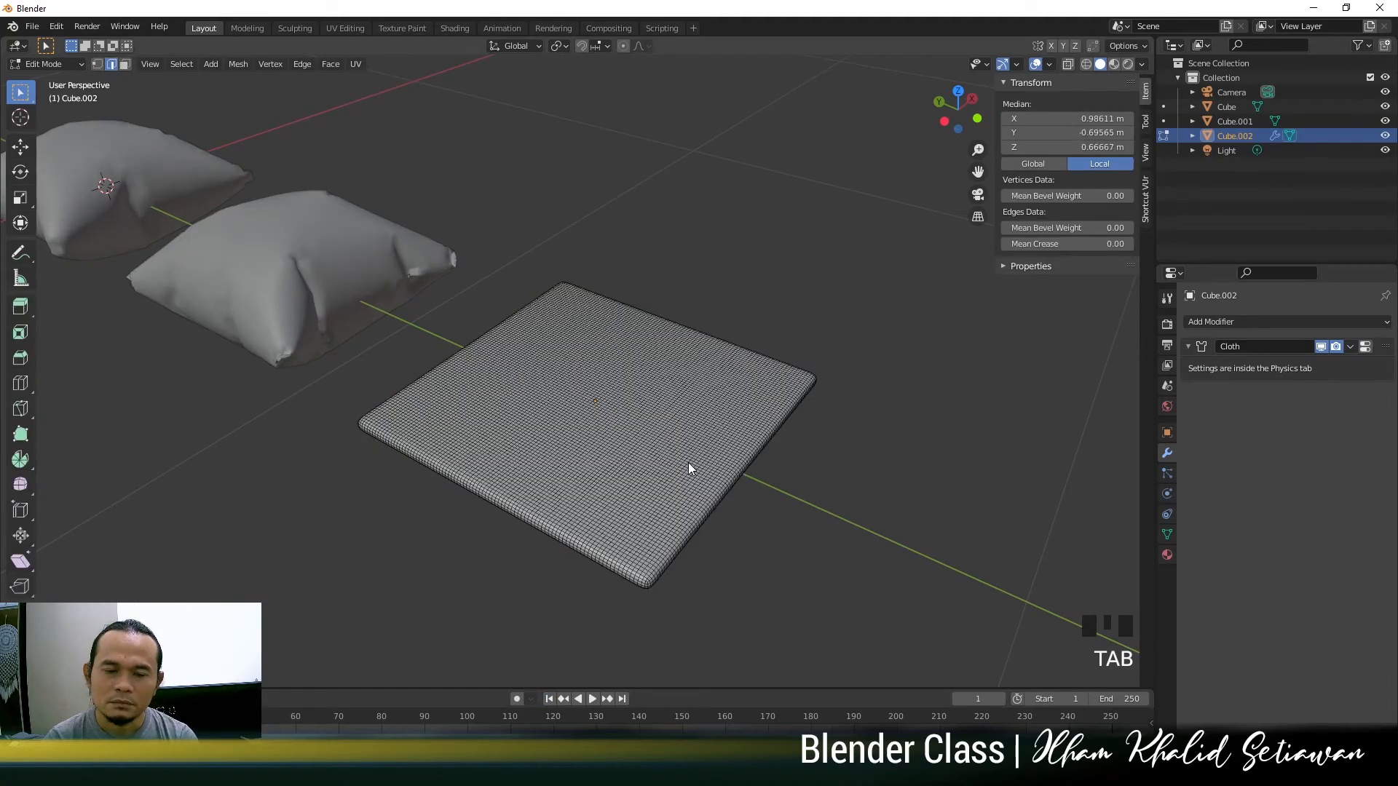
key(Tab)
key(Tab)
key(Tab)
scroll(763, 460, up, 2)
shift+middle_drag(763, 461, 755, 393)
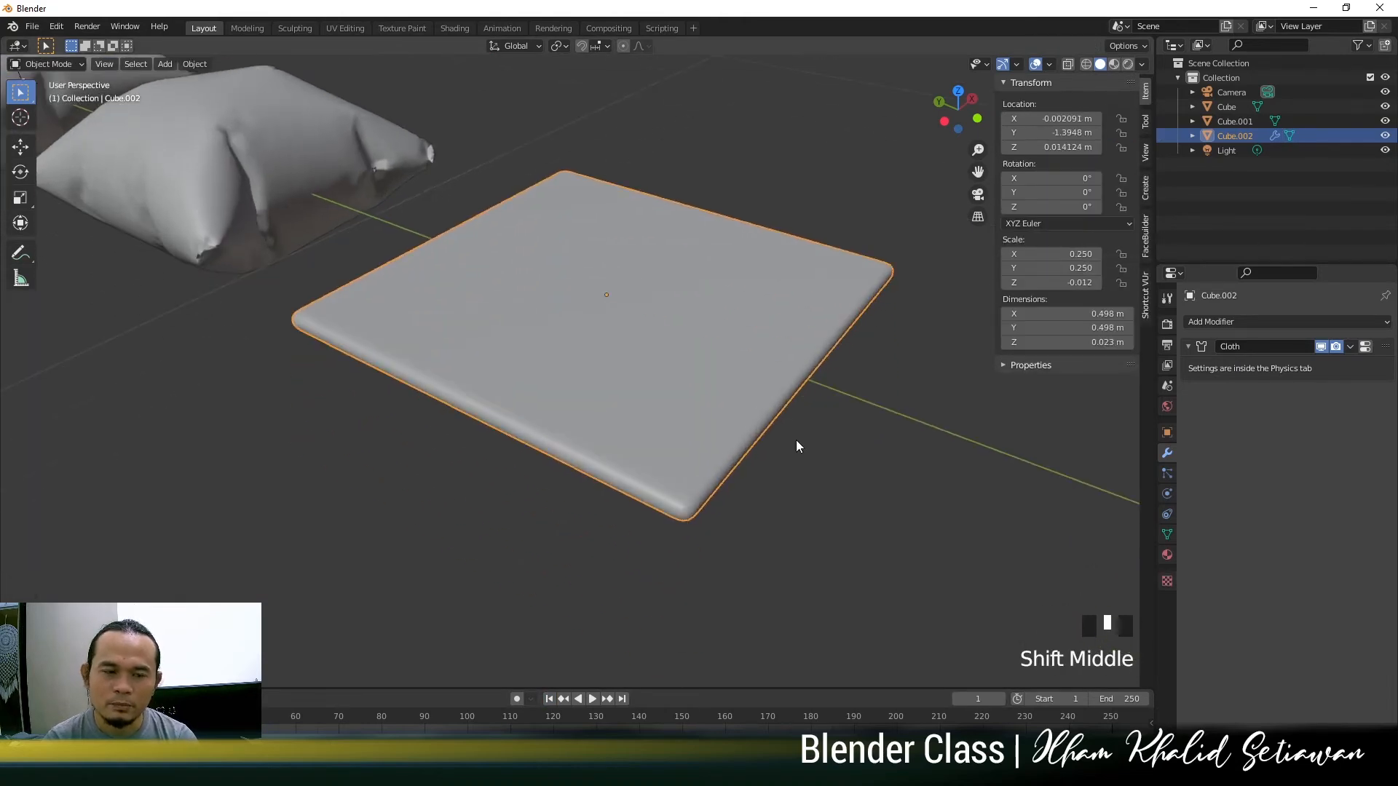
Play the cloth simulation on the third slab with its denser mesh and pause at frame 49
key(space)
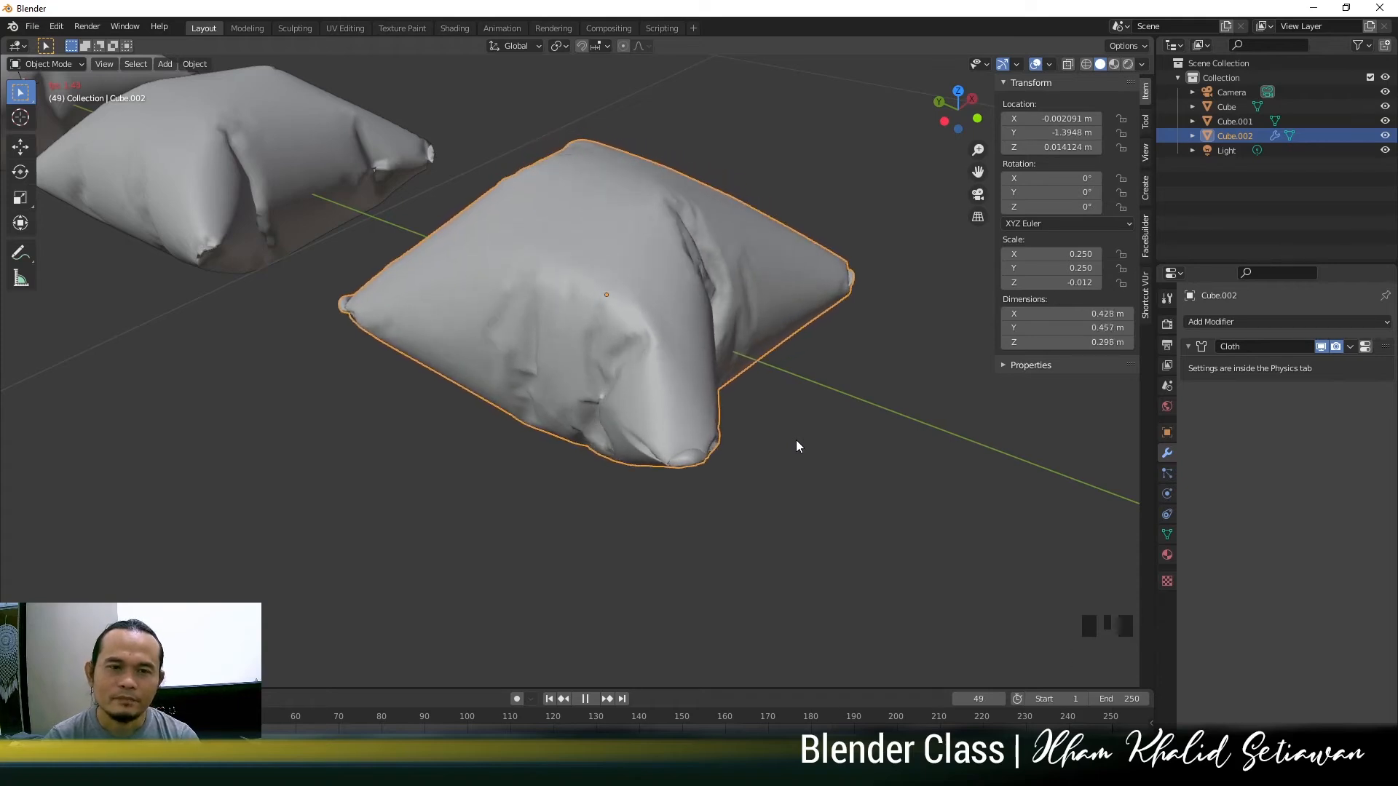
key(space)
scroll(757, 436, down, 3)
middle_drag(714, 430, 642, 379)
scroll(578, 457, up, 2)
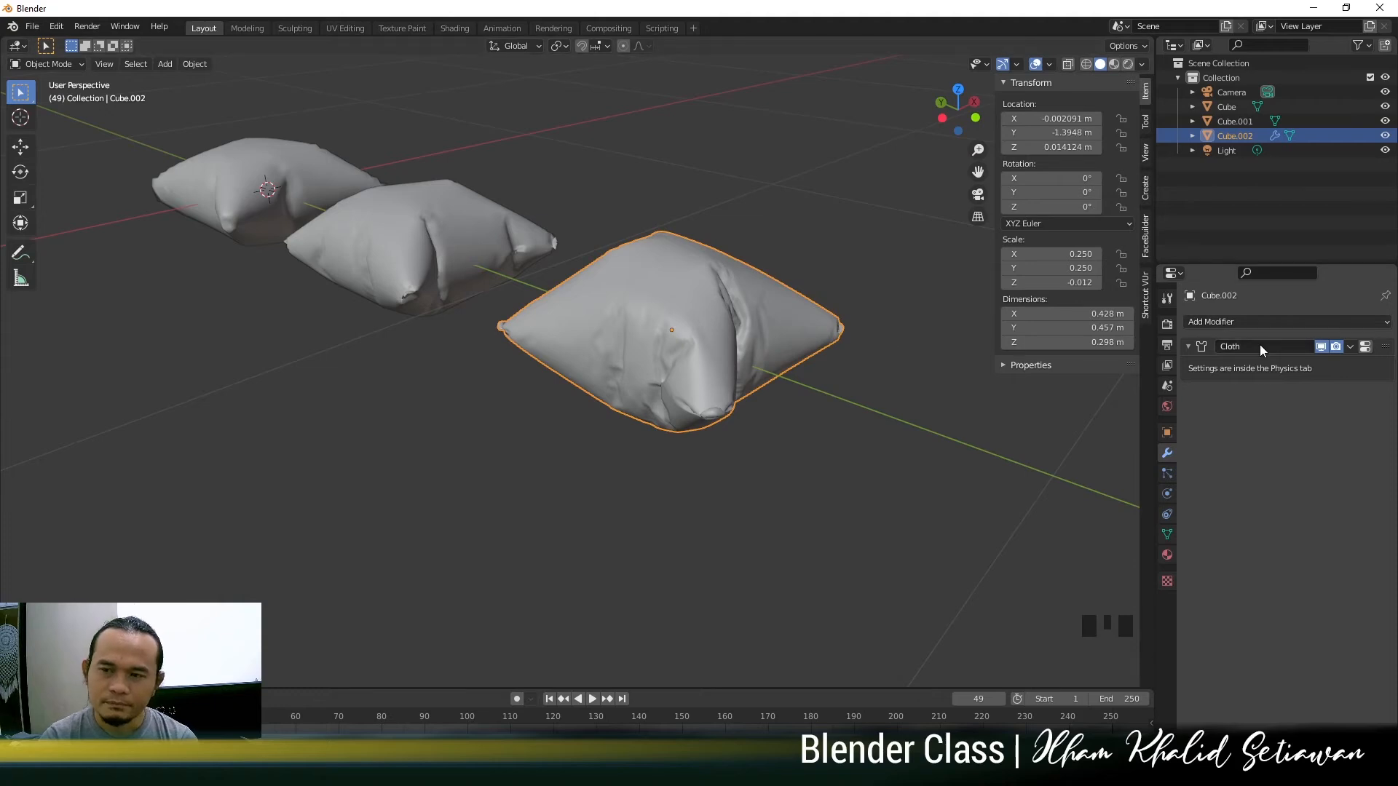
Compare the third pillow with the middle one and check its base mesh in Edit Mode
shift+middle_drag(735, 360, 706, 374)
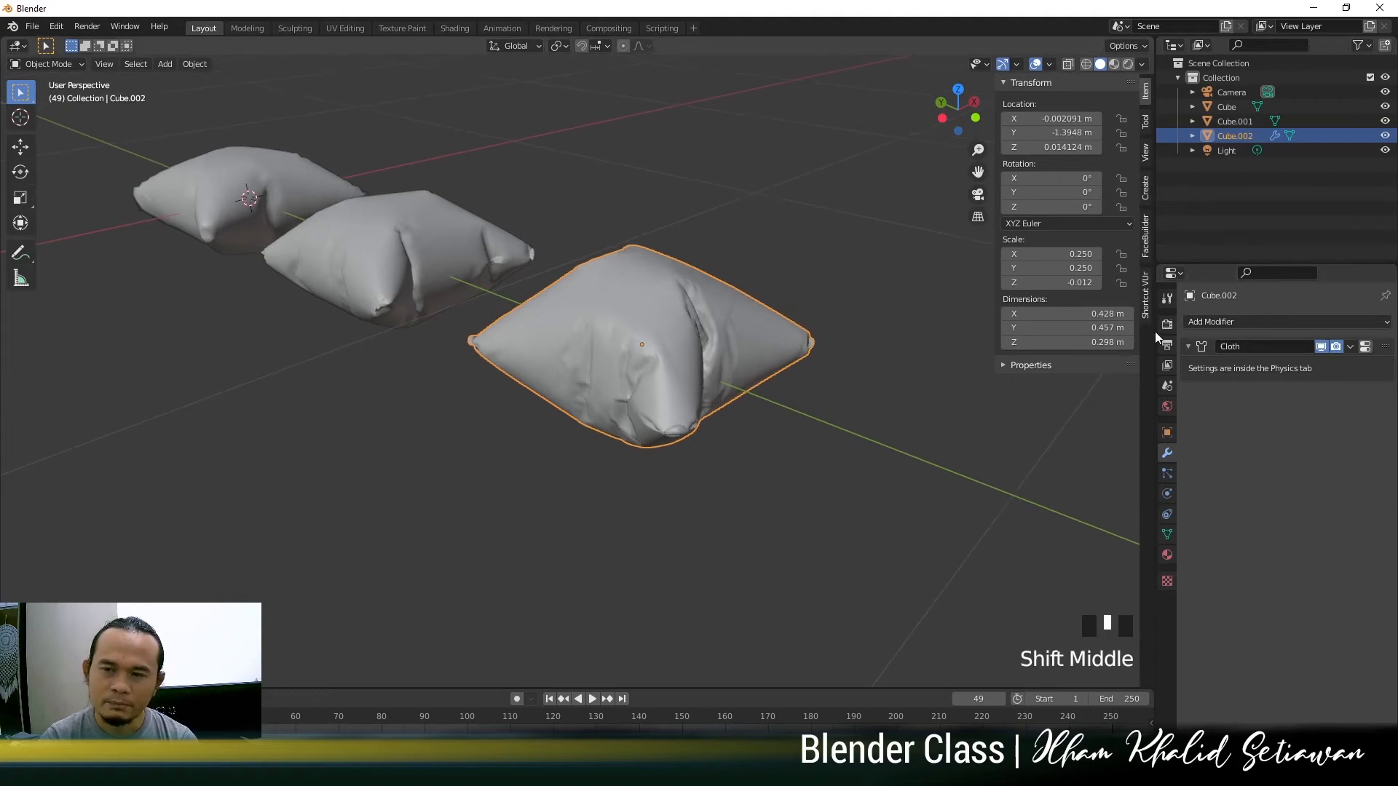
click(437, 251)
click(588, 325)
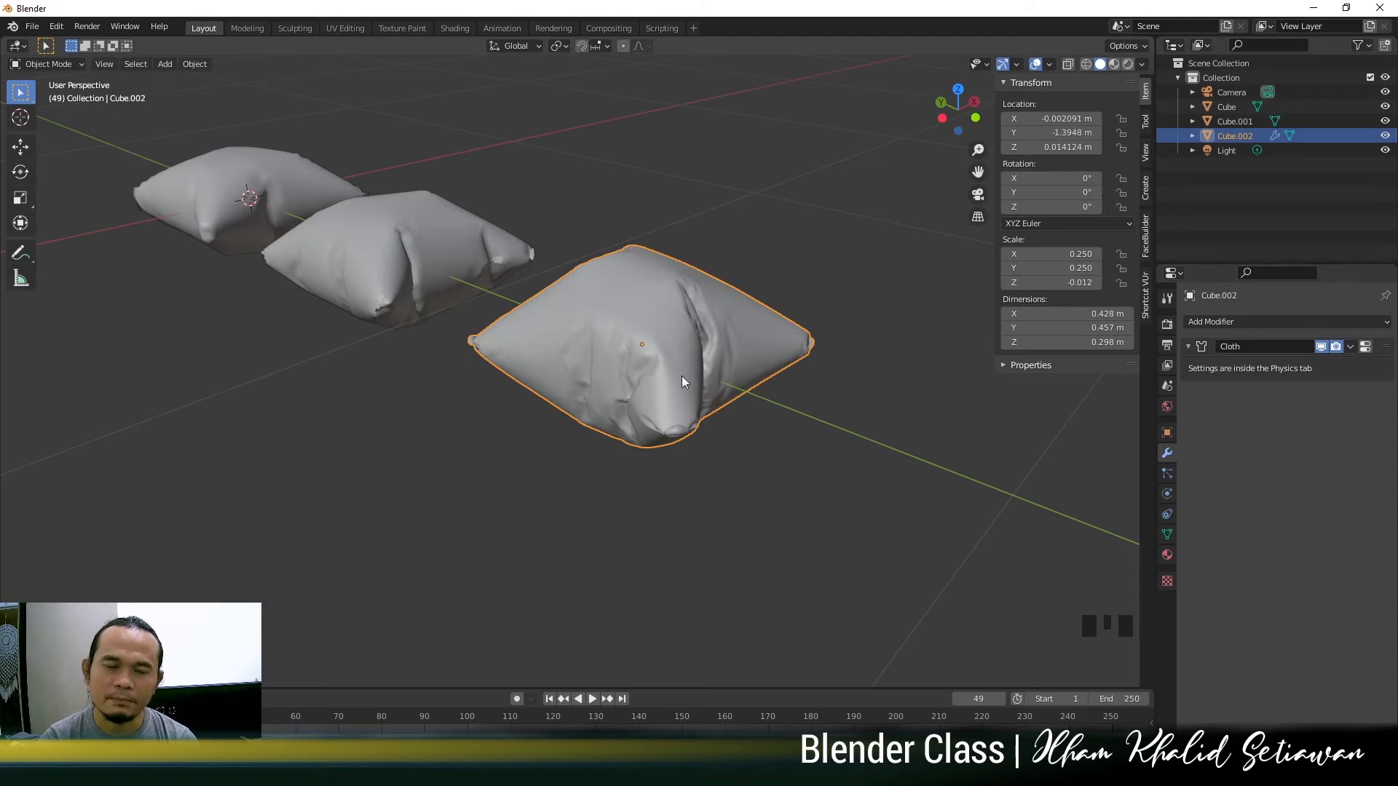
scroll(670, 377, up, 1)
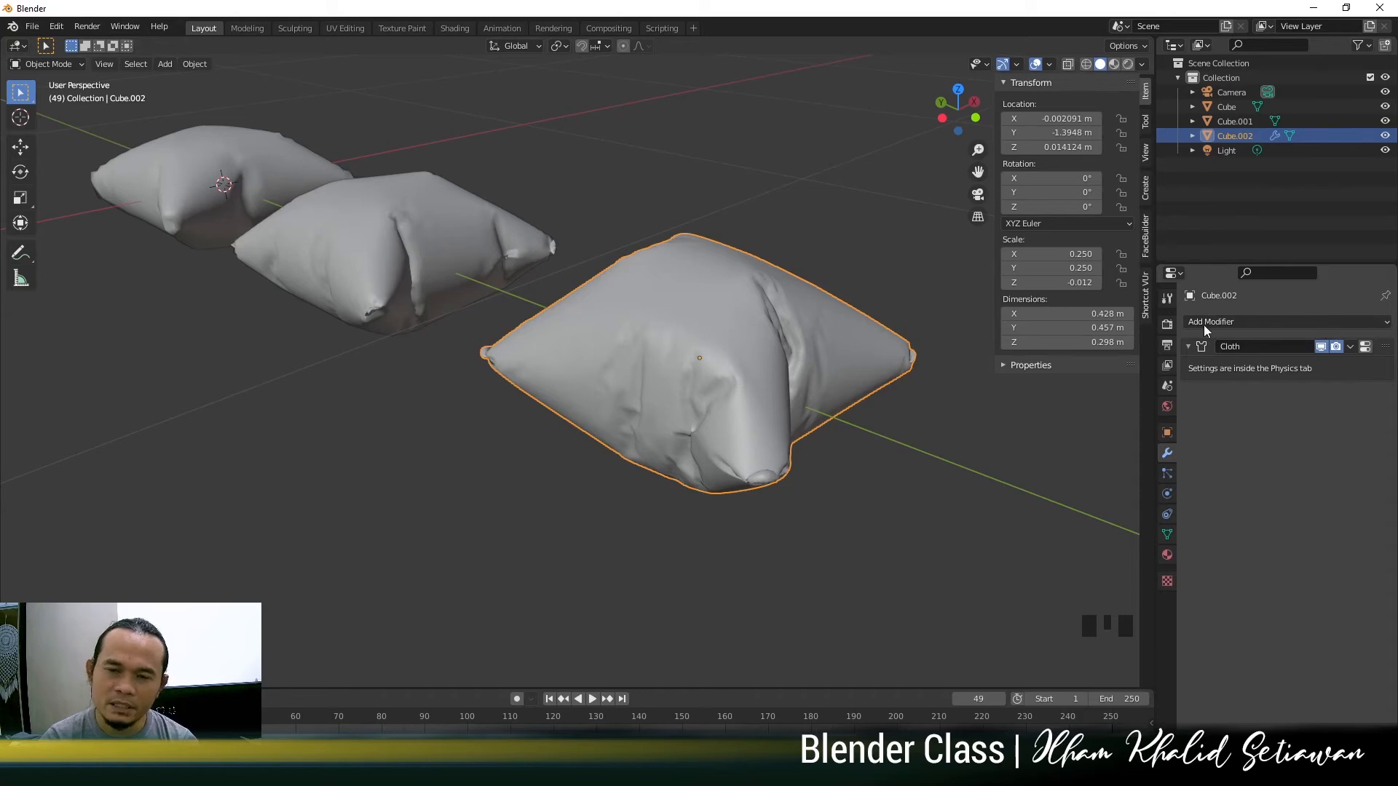
click(754, 357)
key(Tab)
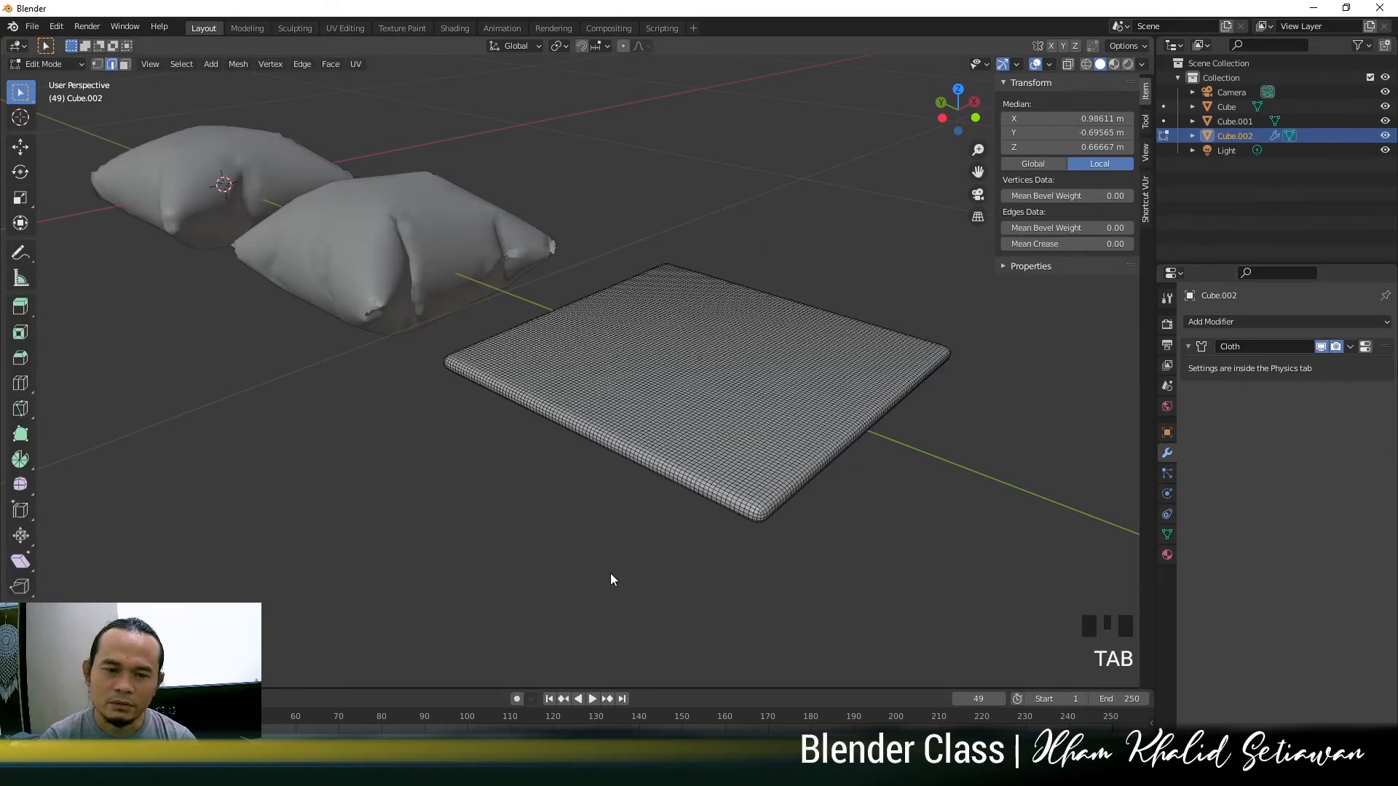
key(Tab)
Return to frame 1, replay the third slab's simulation and pause at frame 56
click(551, 697)
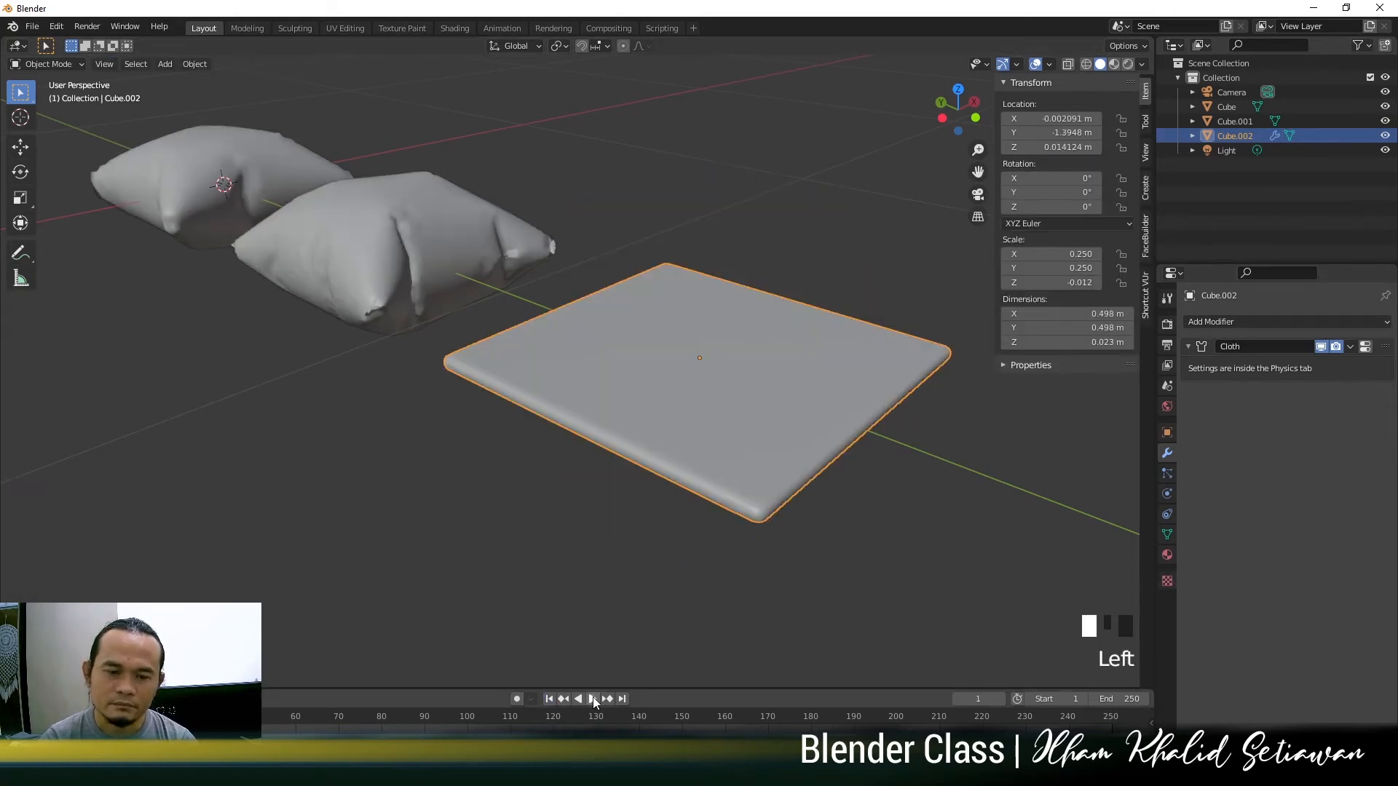
click(592, 698)
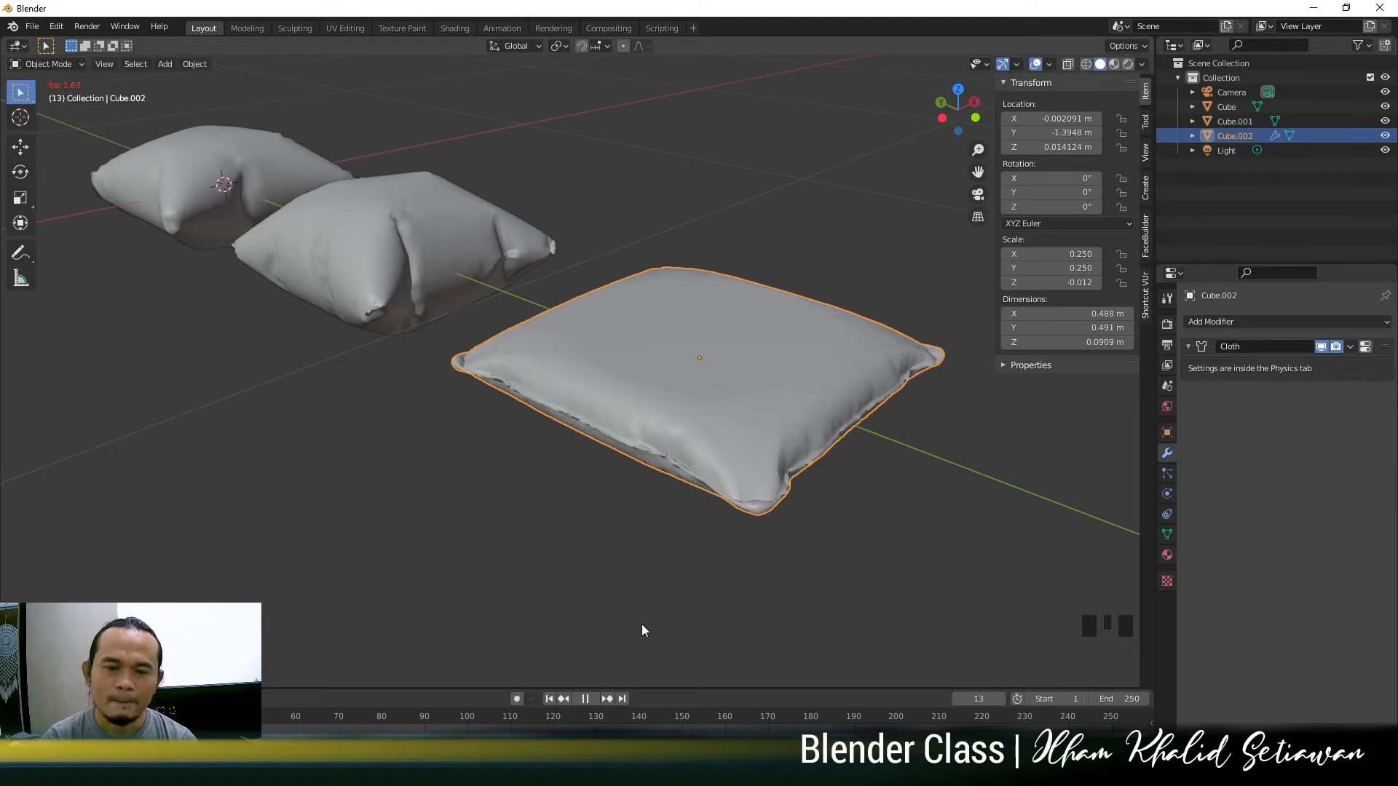
click(583, 697)
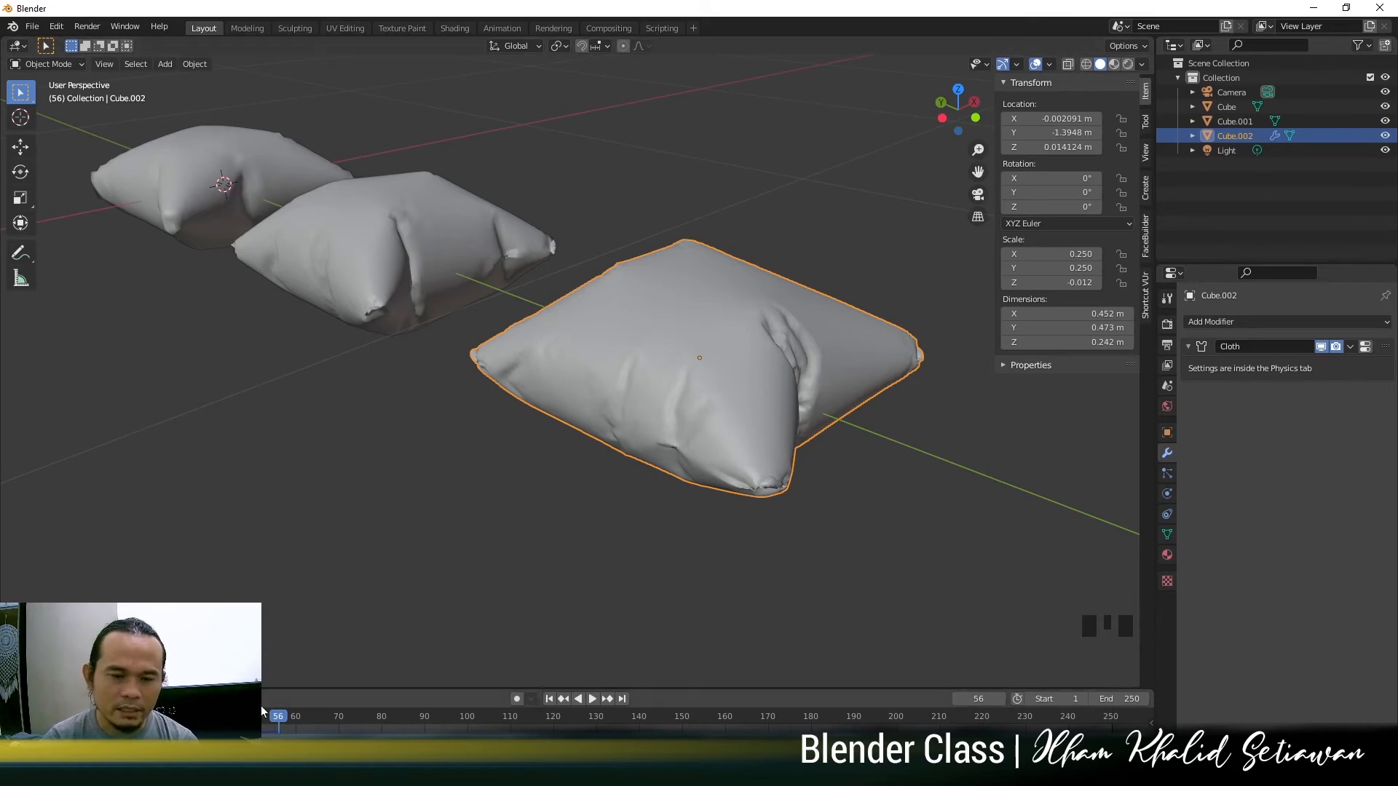
Move the timeline back to frame 49 for a fuller third pillow and inspect its shape up close
drag(282, 720, 128, 720)
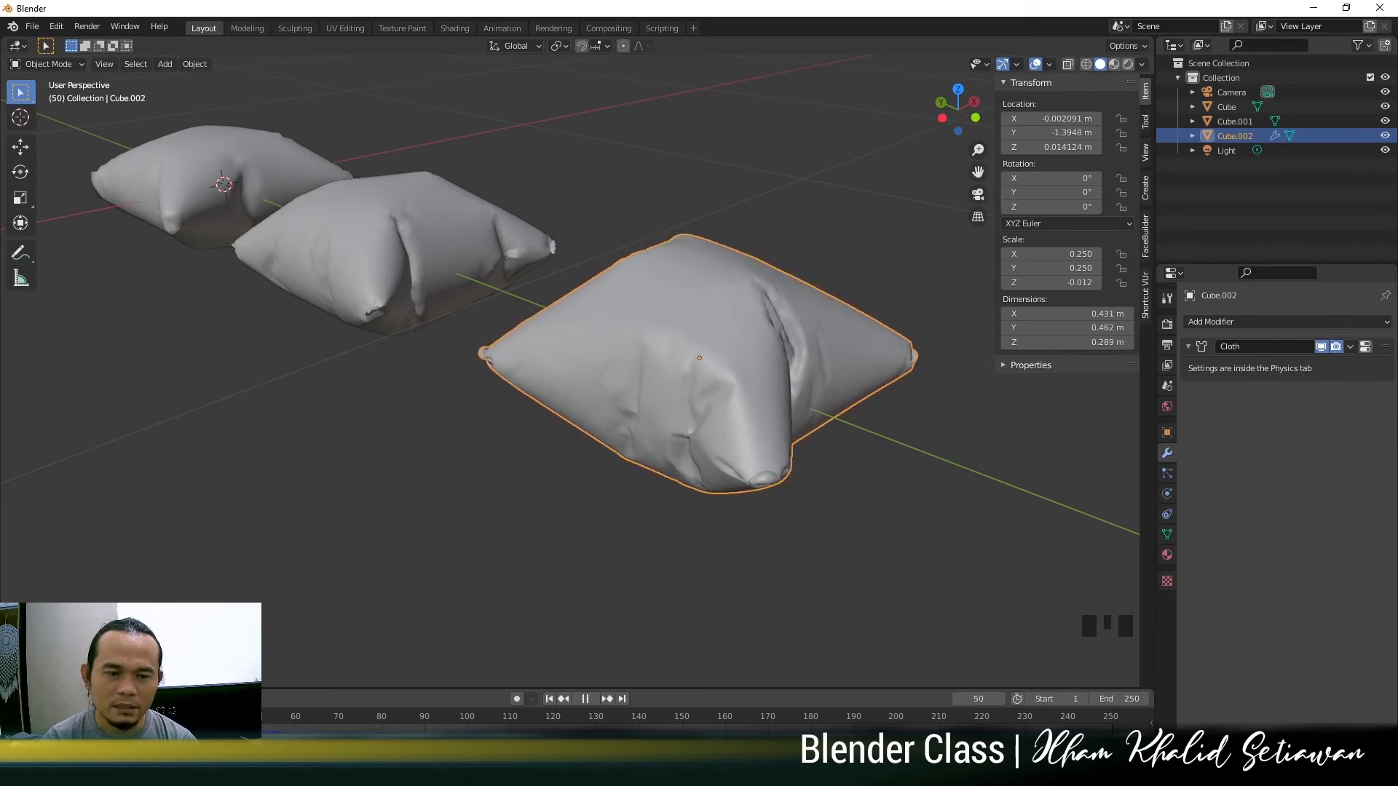
key(space)
middle_drag(601, 404, 558, 431)
scroll(579, 370, up, 2)
middle_drag(578, 370, 693, 334)
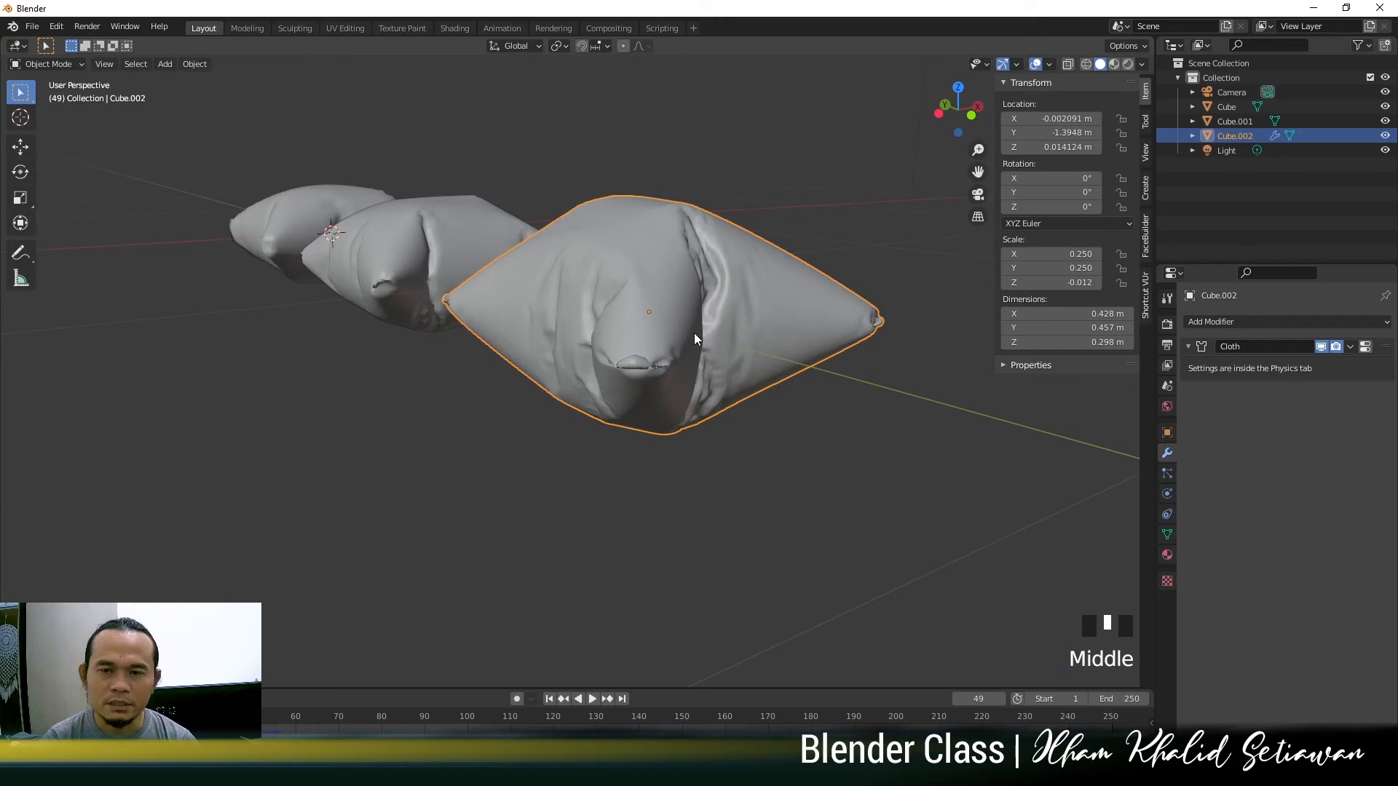
Apply the Cloth modifier on the third pillow and check the resulting mesh in Edit Mode
click(1351, 347)
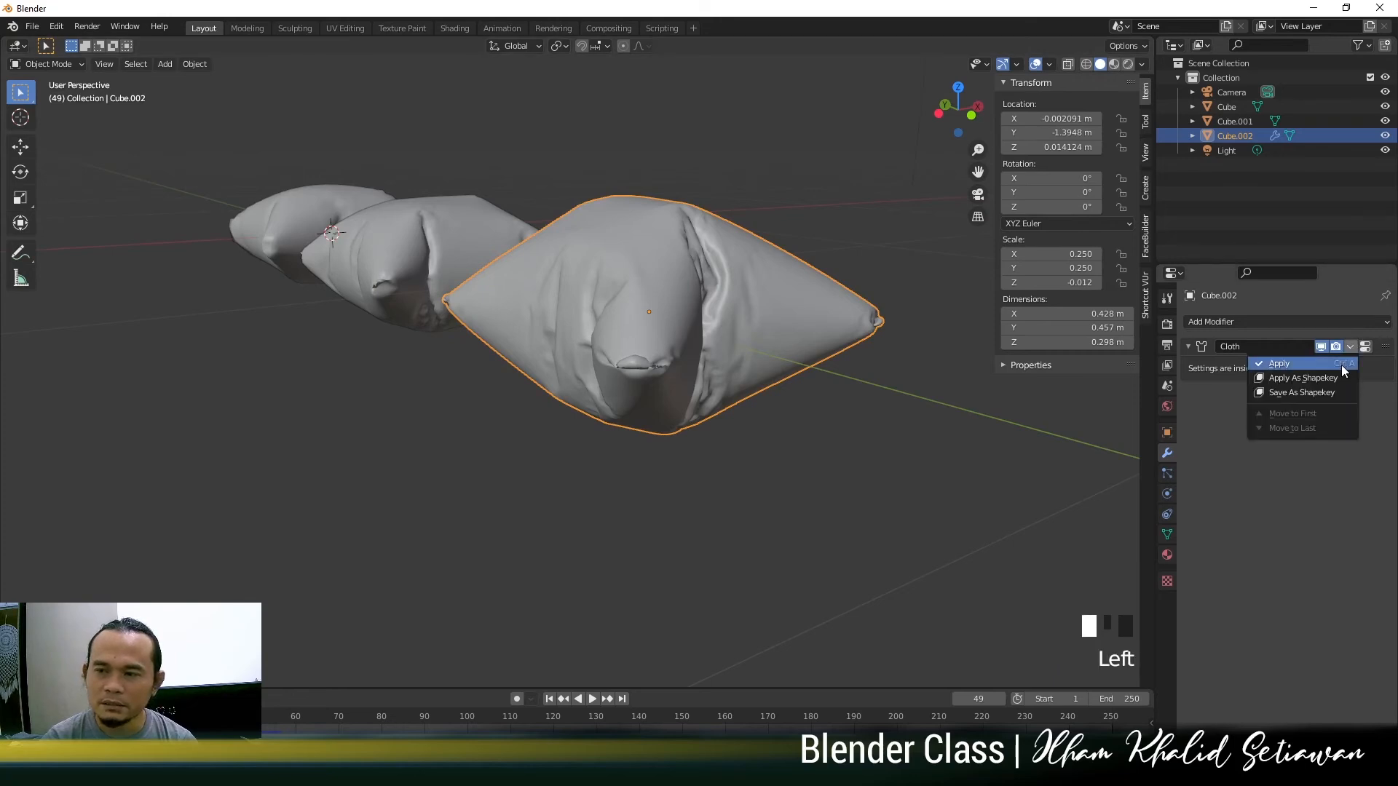
click(1341, 363)
key(Tab)
key(Tab)
scroll(656, 339, down, 2)
middle_drag(657, 339, 531, 365)
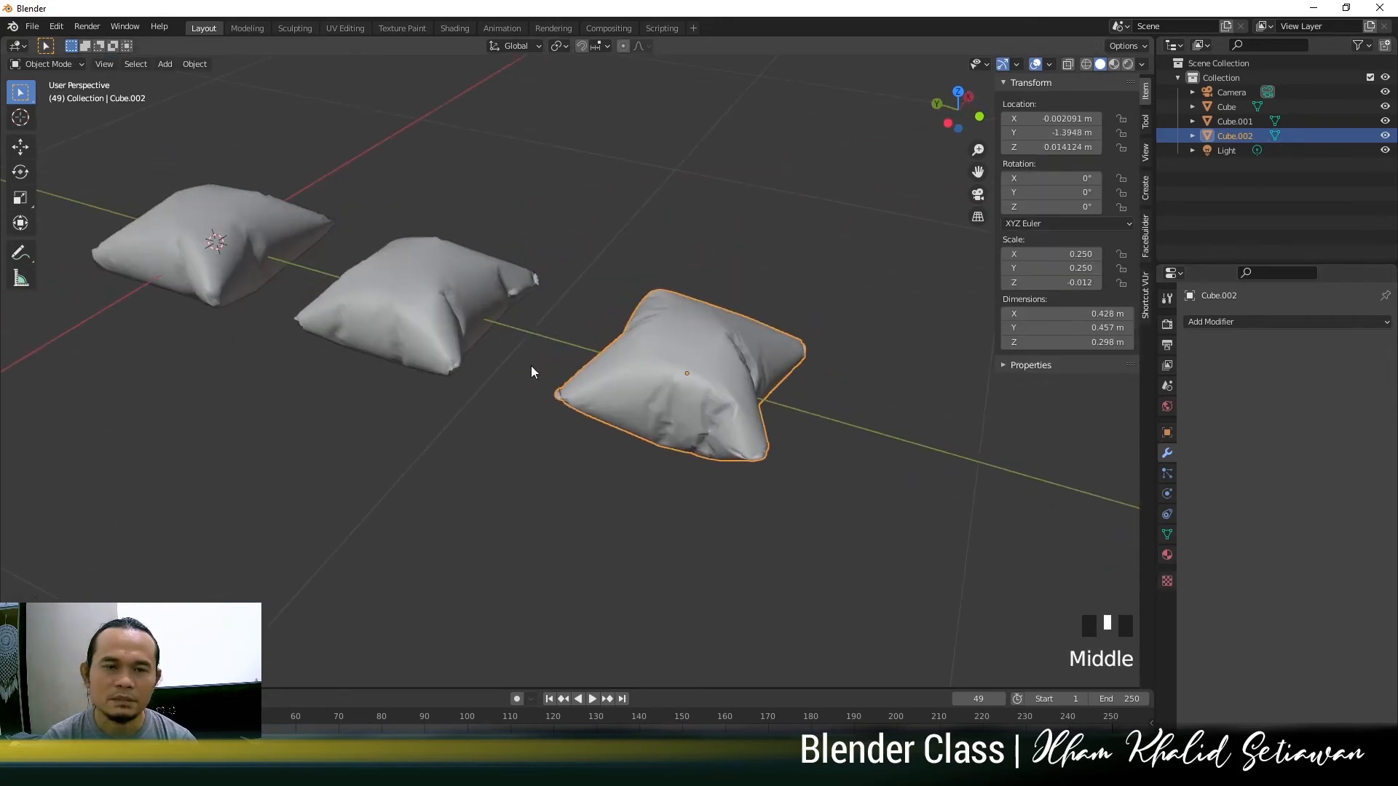
Compare the middle and third pillows, then check the third pillow's physics settings for remaining cloth
click(452, 342)
shift+middle_drag(329, 407, 482, 333)
scroll(520, 377, up, 1)
click(482, 333)
scroll(718, 381, up, 2)
scroll(717, 381, down, 2)
click(589, 371)
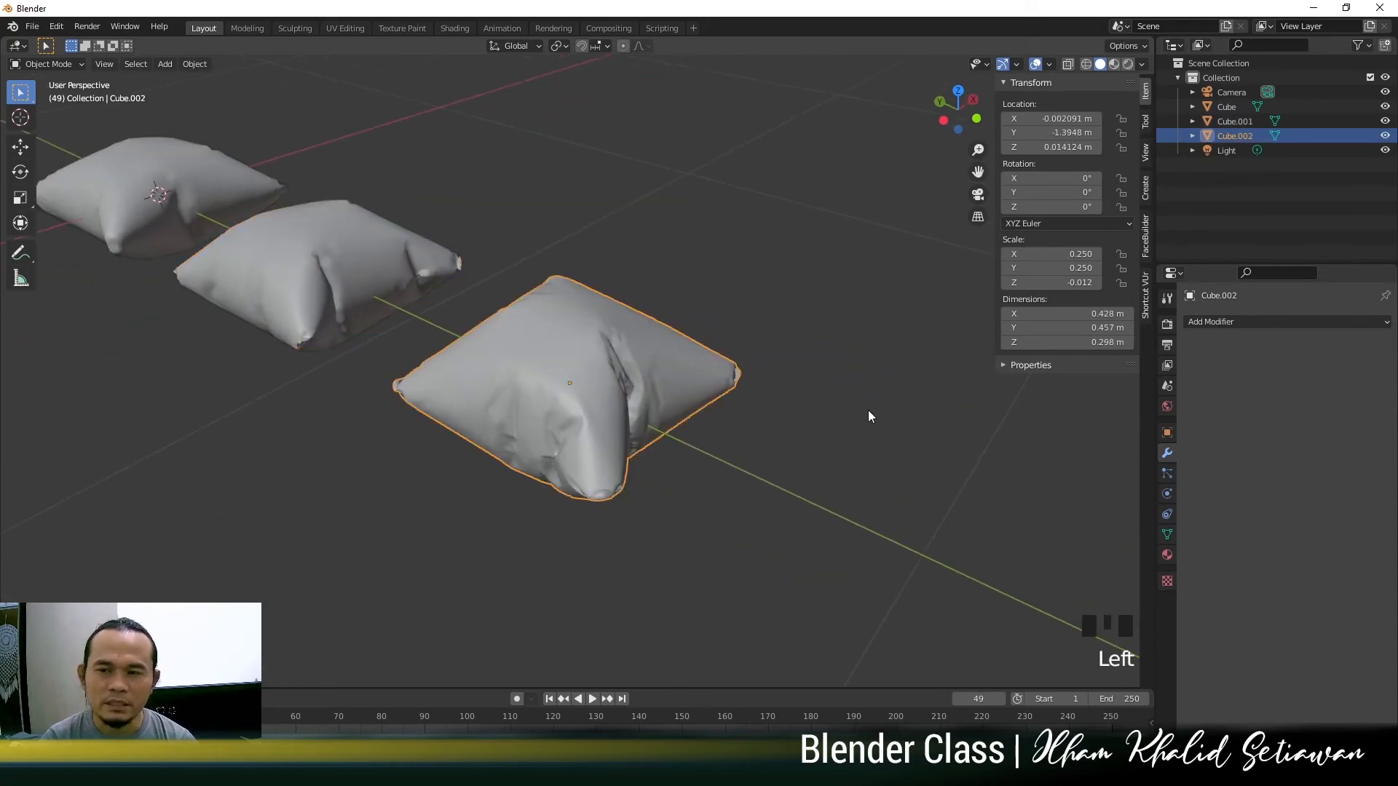
click(1167, 514)
click(1167, 493)
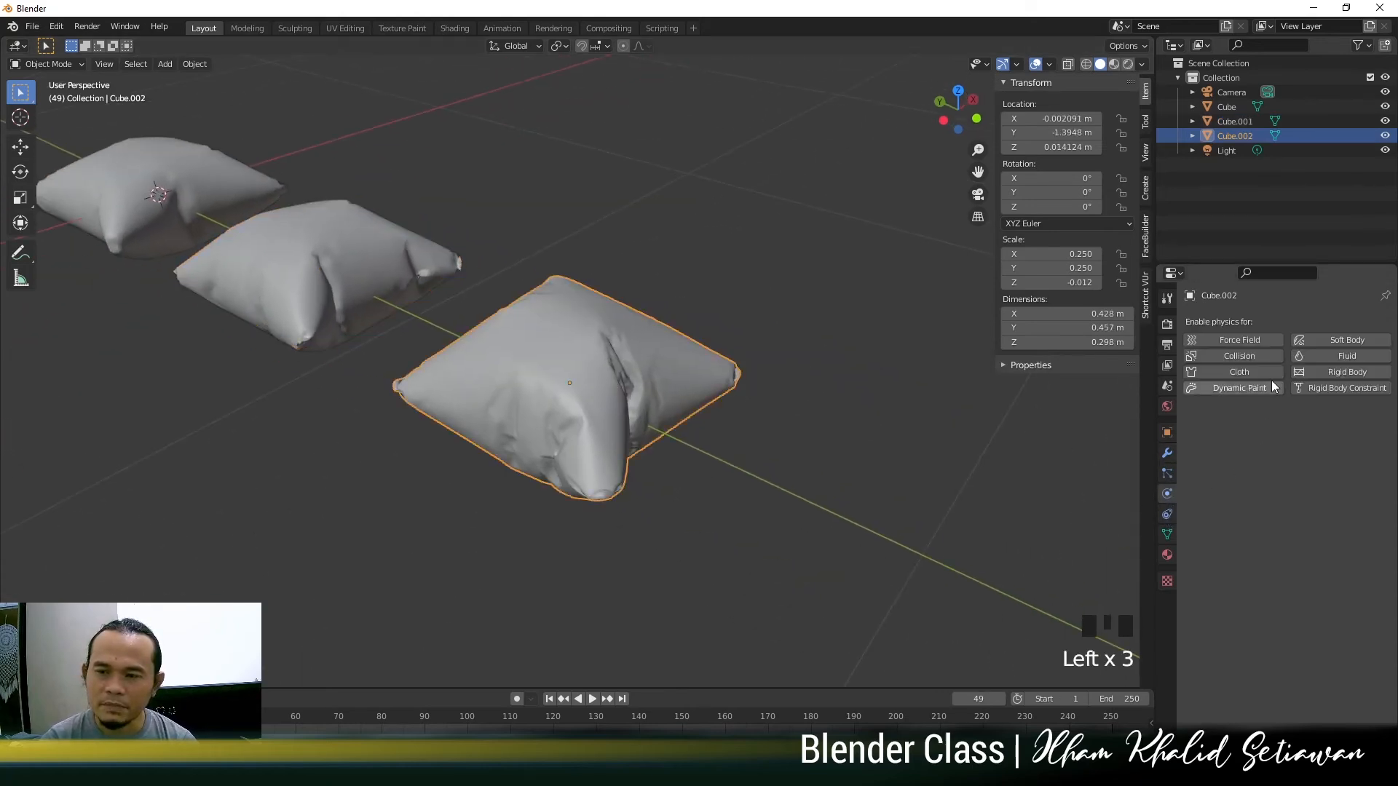
Review all three finished pillows and inspect the first pillow's mesh density in Edit Mode
click(749, 320)
click(342, 269)
shift+middle_drag(342, 269, 437, 308)
scroll(428, 295, up, 1)
scroll(429, 294, down, 2)
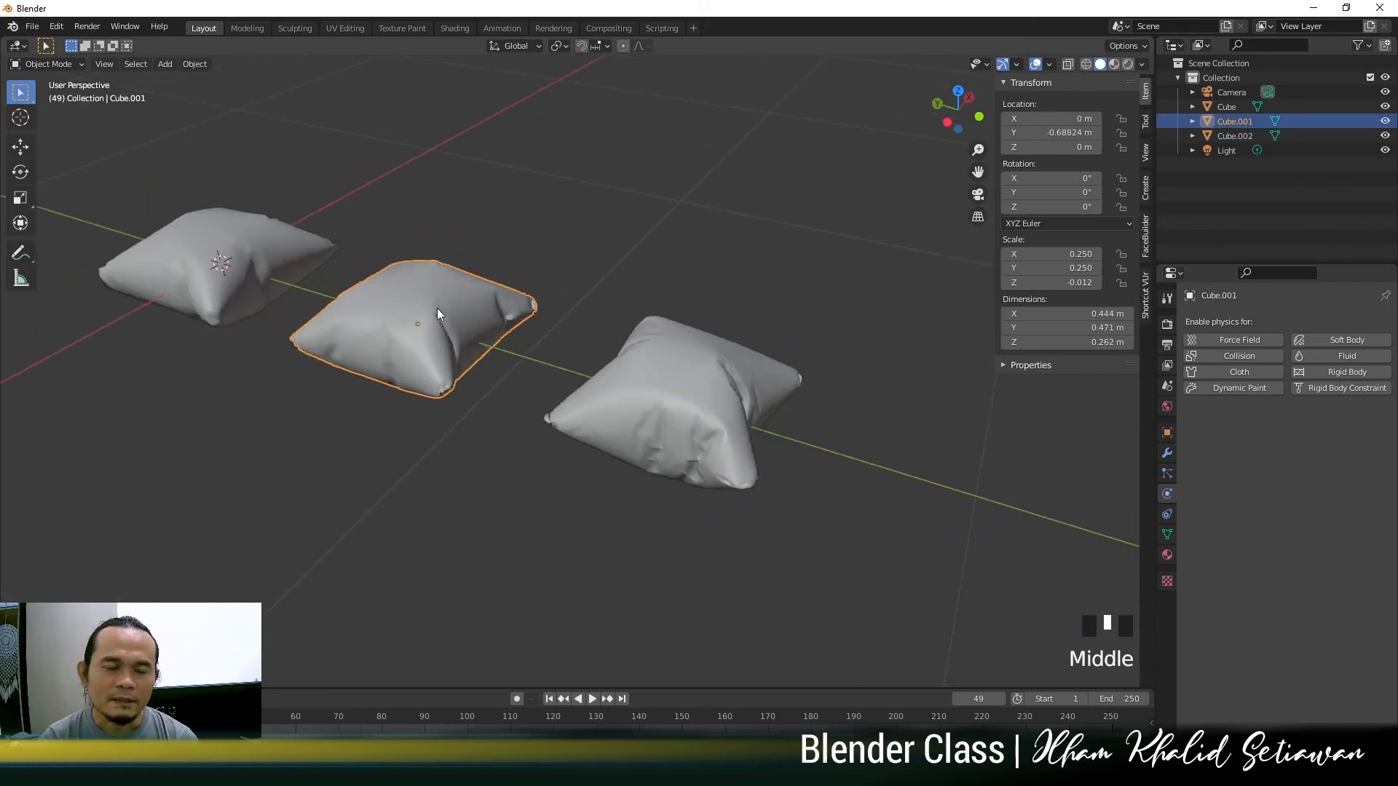
scroll(520, 331, up, 3)
click(279, 236)
key(Tab)
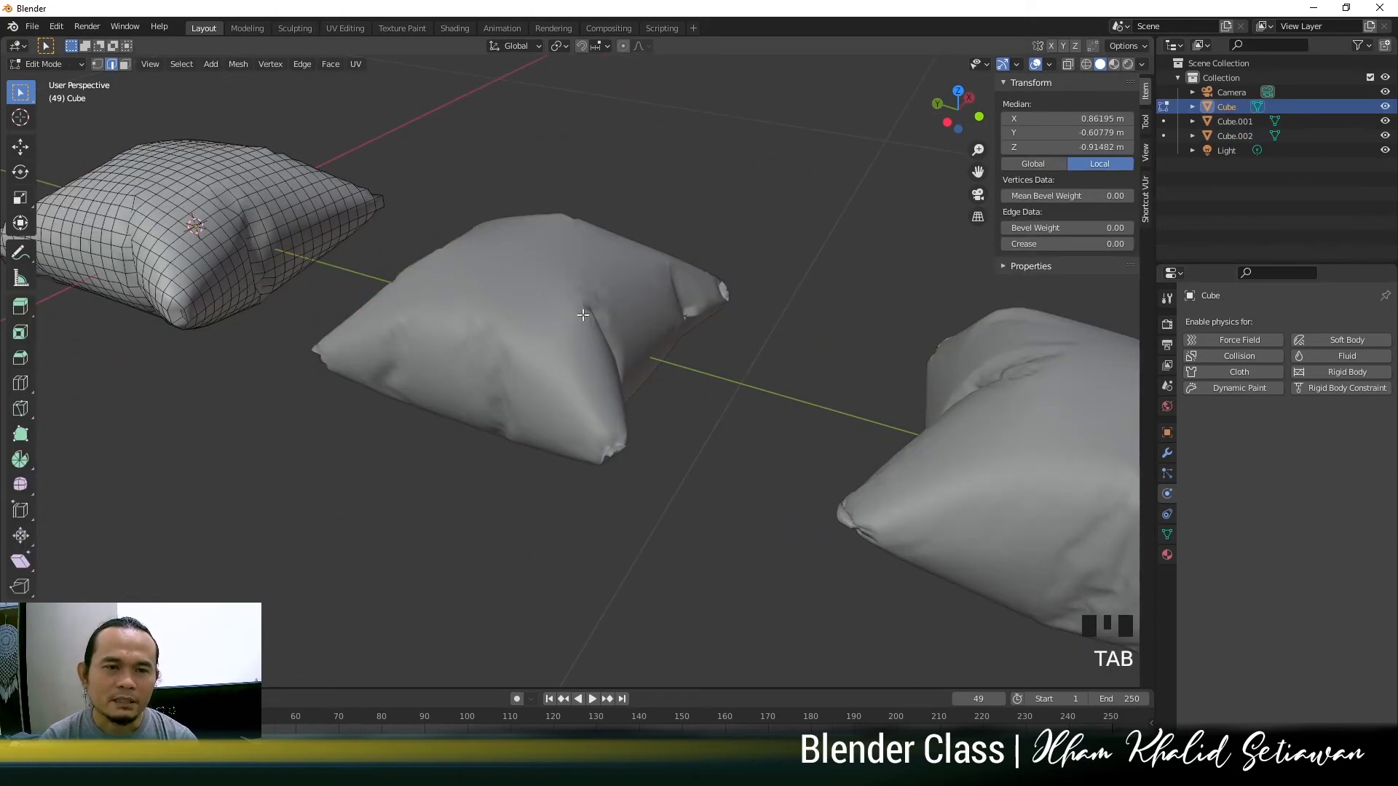
key(Tab)
scroll(667, 354, down, 2)
shift+middle_drag(667, 354, 844, 268)
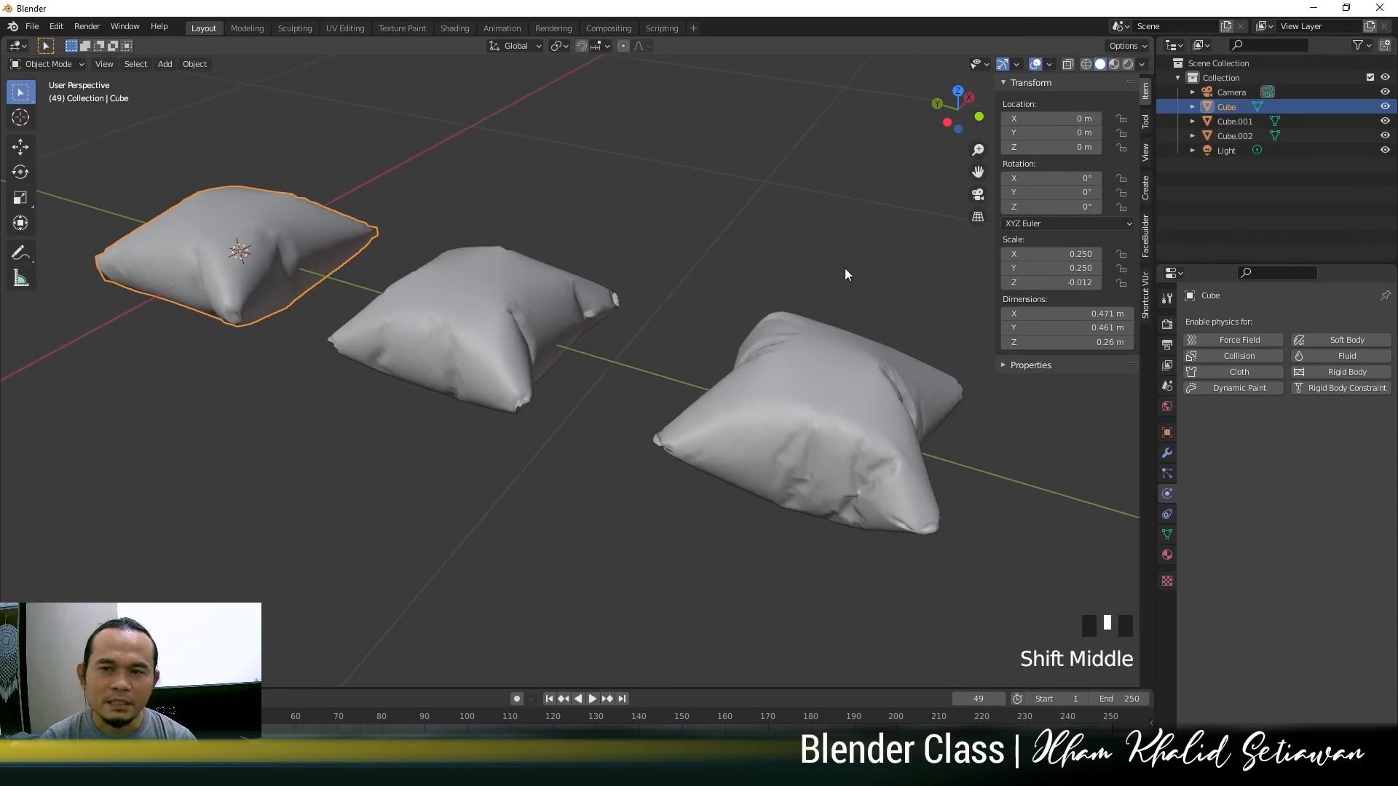
Show the wireframe overlay on all objects to compare the mesh density of the three pillows
click(1050, 64)
click(961, 312)
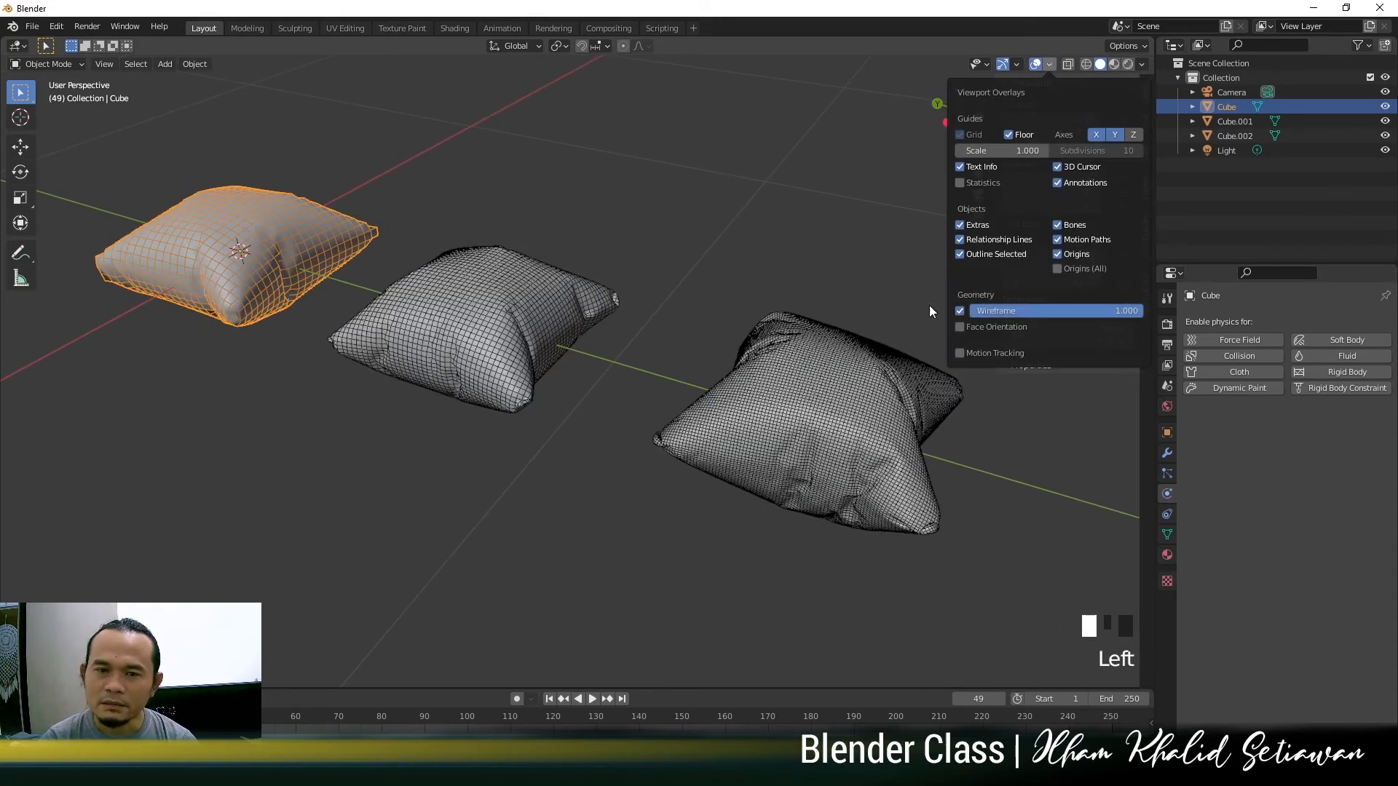
click(547, 219)
middle_drag(412, 295, 252, 303)
click(217, 272)
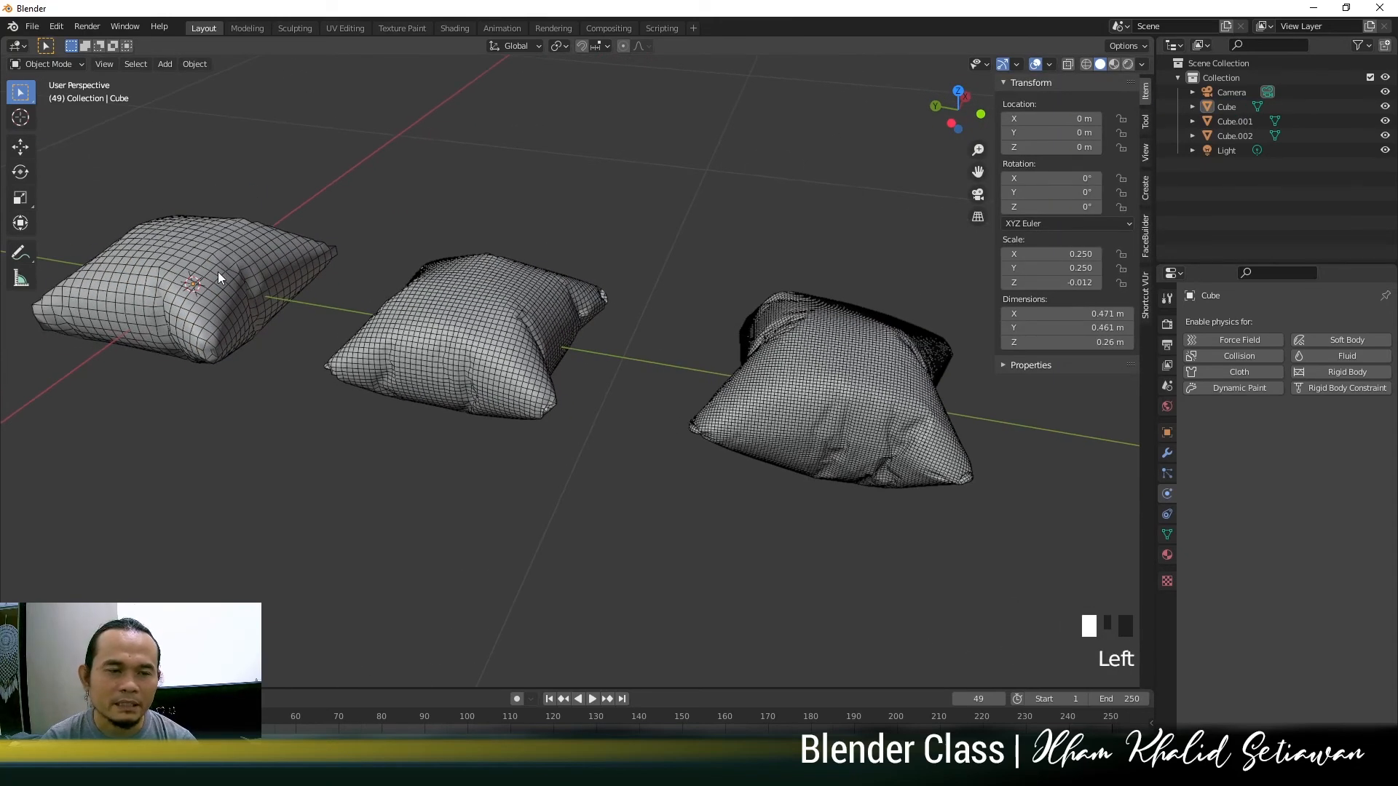
click(530, 510)
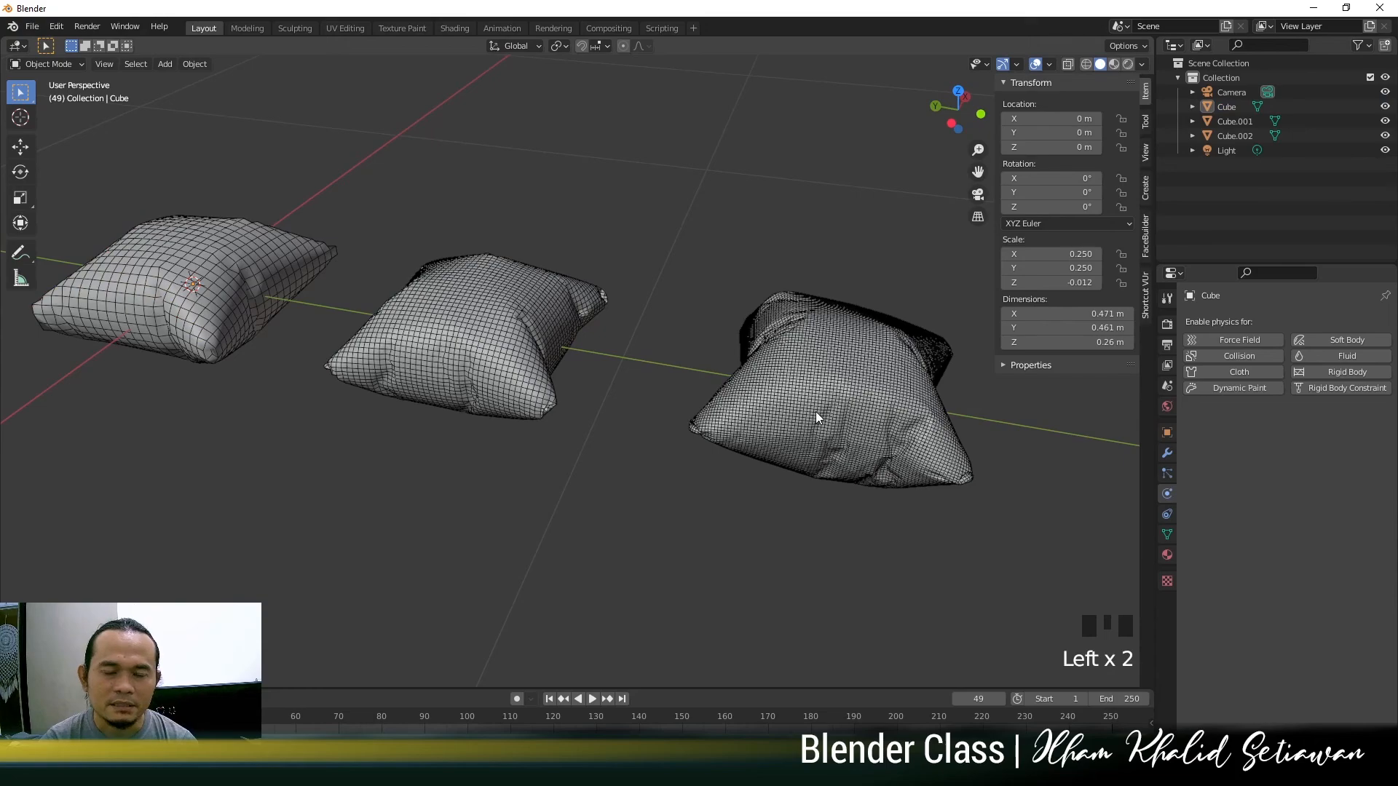
Examine the wireframe of the middle pillow and the folds of the third pillow up close
scroll(815, 412, up, 2)
middle_drag(816, 412, 611, 335)
scroll(651, 391, up, 1)
scroll(651, 393, down, 1)
scroll(613, 387, up, 2)
shift+middle_drag(613, 388, 826, 461)
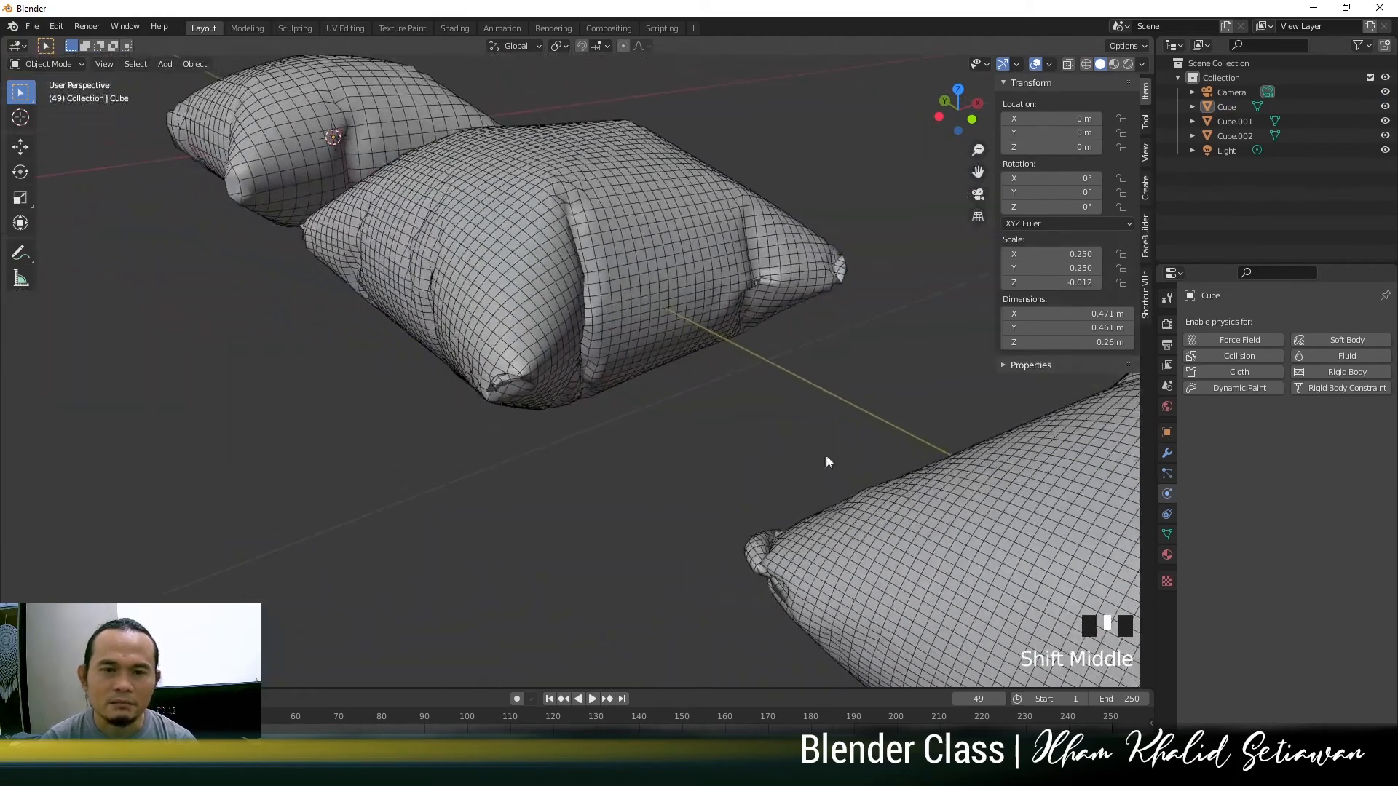
scroll(670, 348, up, 2)
middle_drag(670, 348, 687, 328)
scroll(521, 348, up, 2)
middle_drag(521, 349, 434, 257)
scroll(509, 352, down, 4)
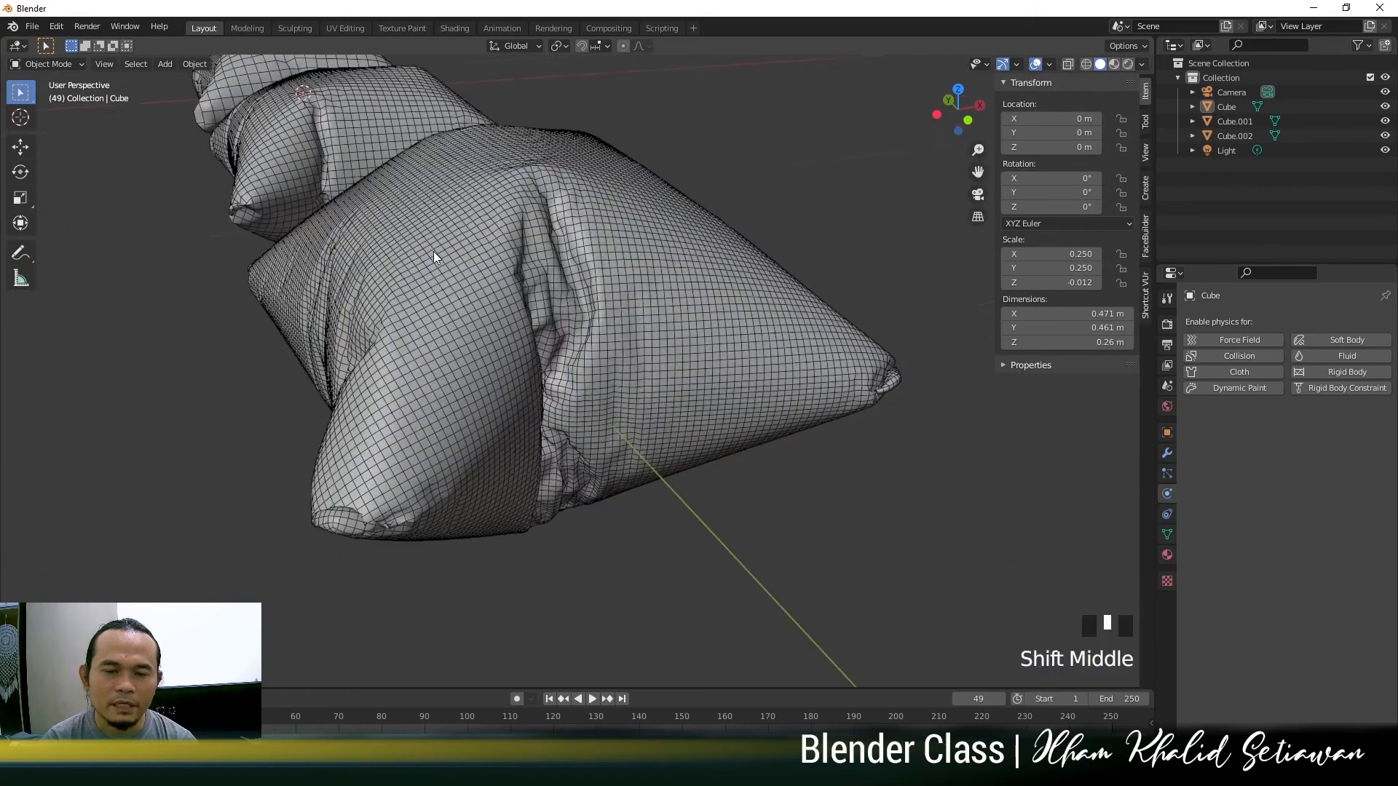
Inspect the third pillow's dense mesh and creases from several angles, and compare all three pillows again
scroll(562, 404, up, 2)
middle_drag(562, 405, 623, 380)
scroll(637, 385, up, 2)
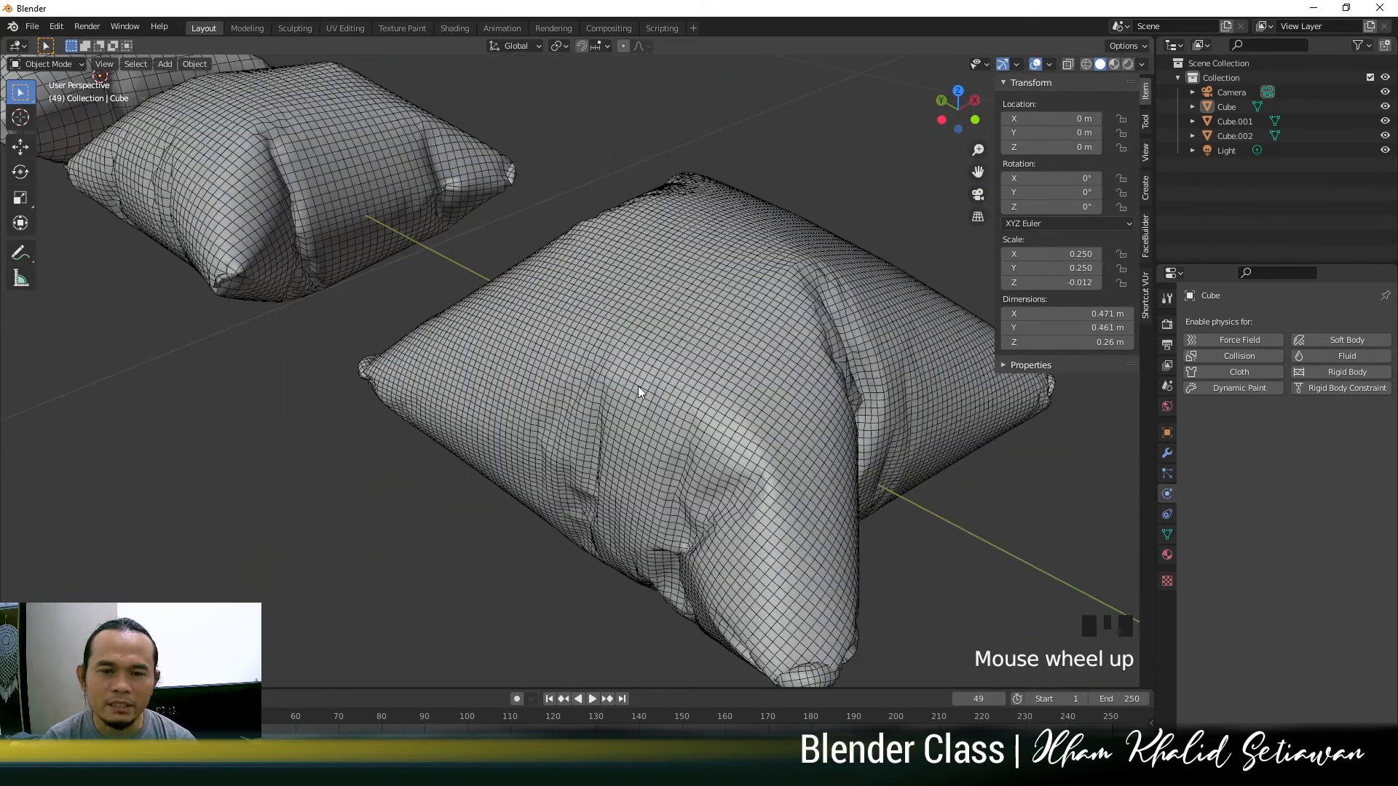
scroll(585, 355, up, 2)
scroll(715, 427, down, 2)
middle_drag(715, 426, 656, 430)
scroll(670, 428, up, 1)
scroll(668, 426, up, 1)
scroll(593, 421, down, 2)
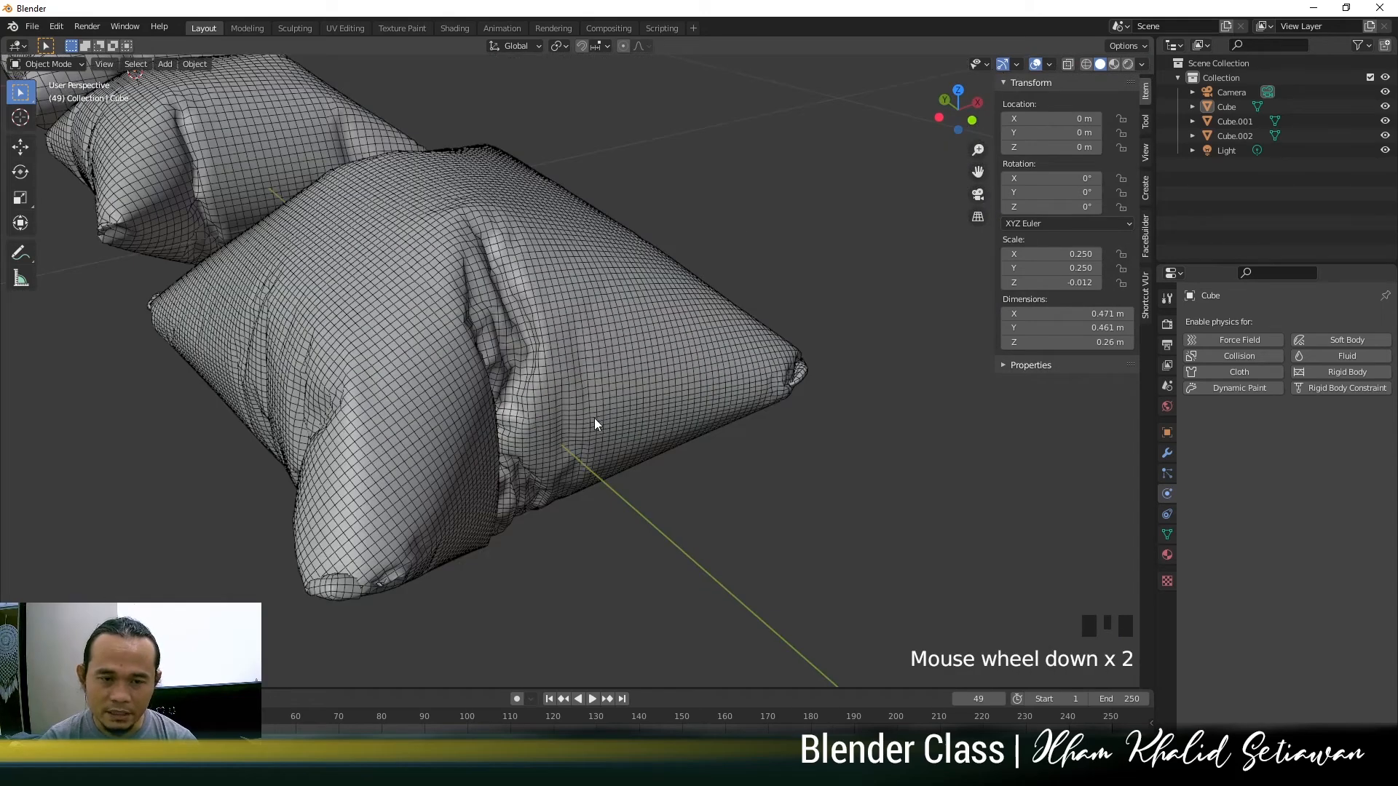
scroll(650, 430, up, 1)
scroll(650, 428, down, 2)
scroll(649, 428, down, 2)
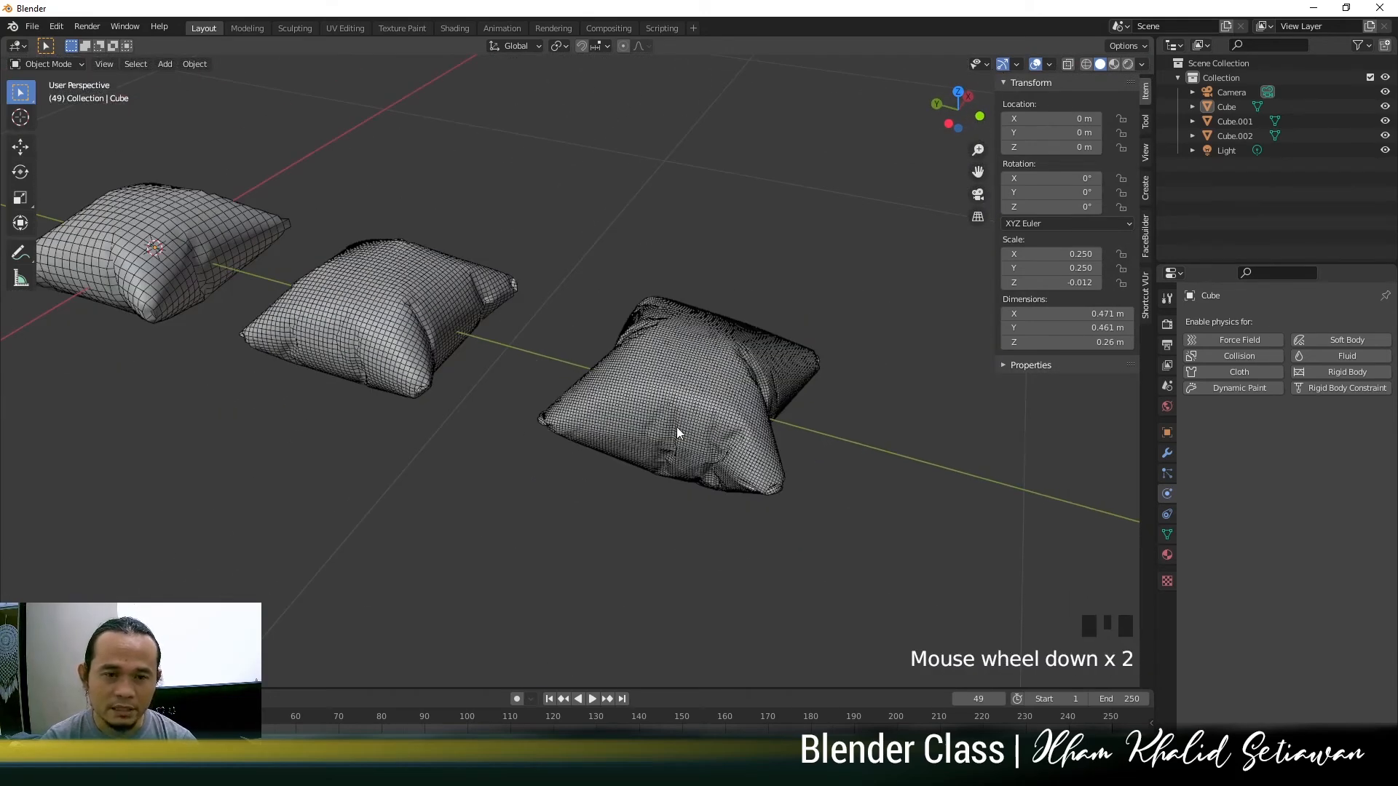
shift+middle_drag(678, 433, 668, 428)
shift+middle_drag(591, 403, 633, 430)
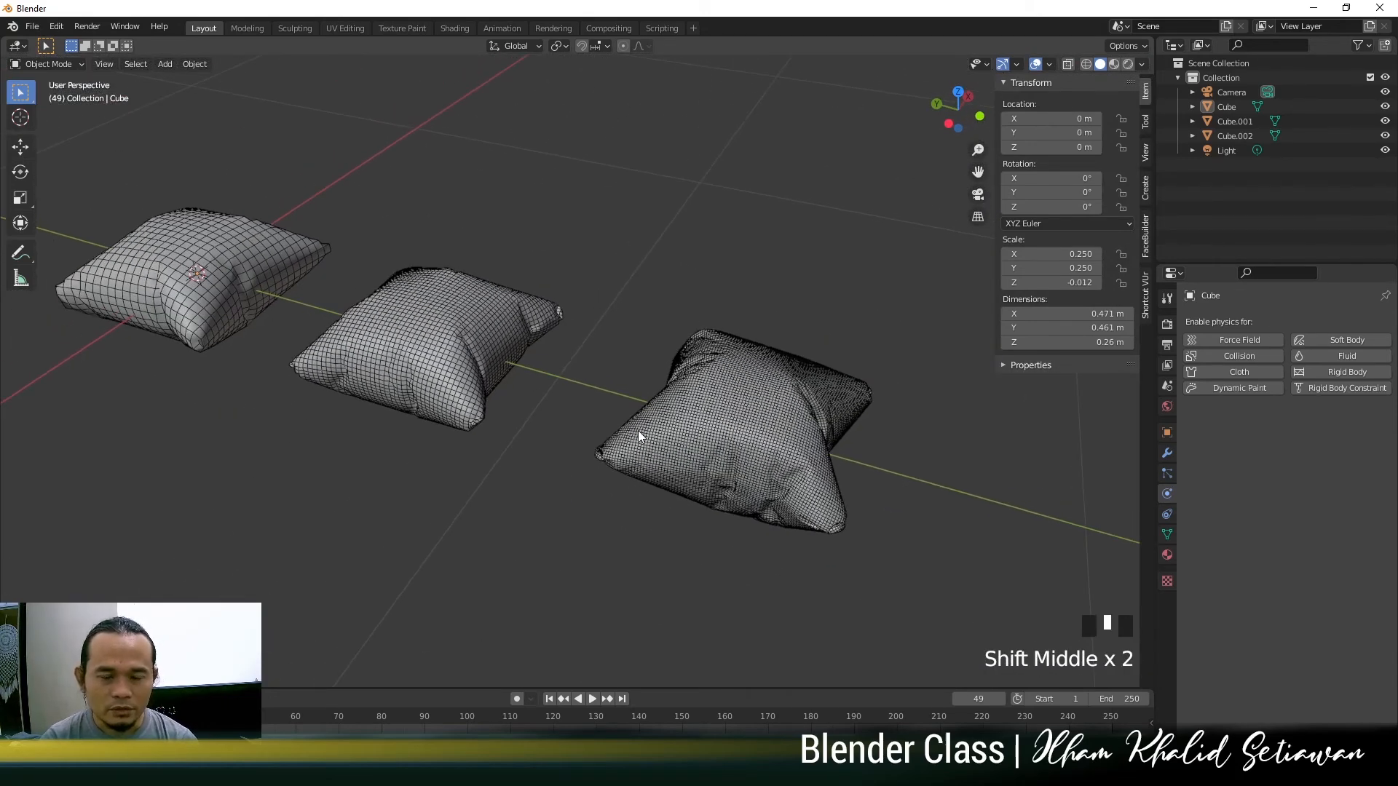
Turn off the wireframe overlay for the scene
click(1046, 64)
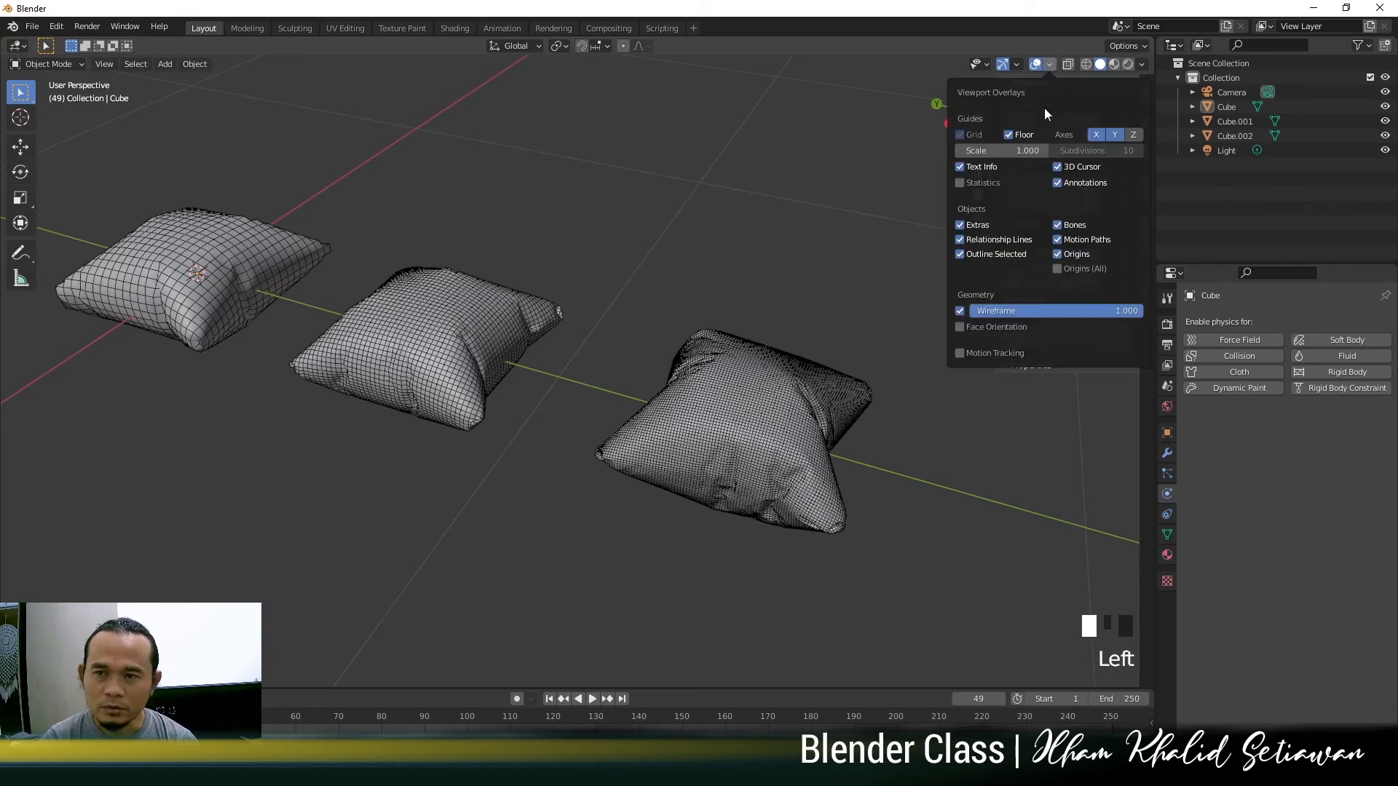
click(959, 311)
click(754, 330)
click(736, 352)
Enter Edit Mode on the third pillow and select the lengthwise edge loop along the middle of its side
middle_drag(737, 352, 706, 439)
shift+middle_drag(714, 421, 664, 374)
scroll(552, 327, up, 2)
scroll(789, 393, up, 2)
click(679, 328)
key(Tab)
scroll(679, 327, up, 2)
scroll(679, 361, down, 2)
scroll(690, 370, up, 2)
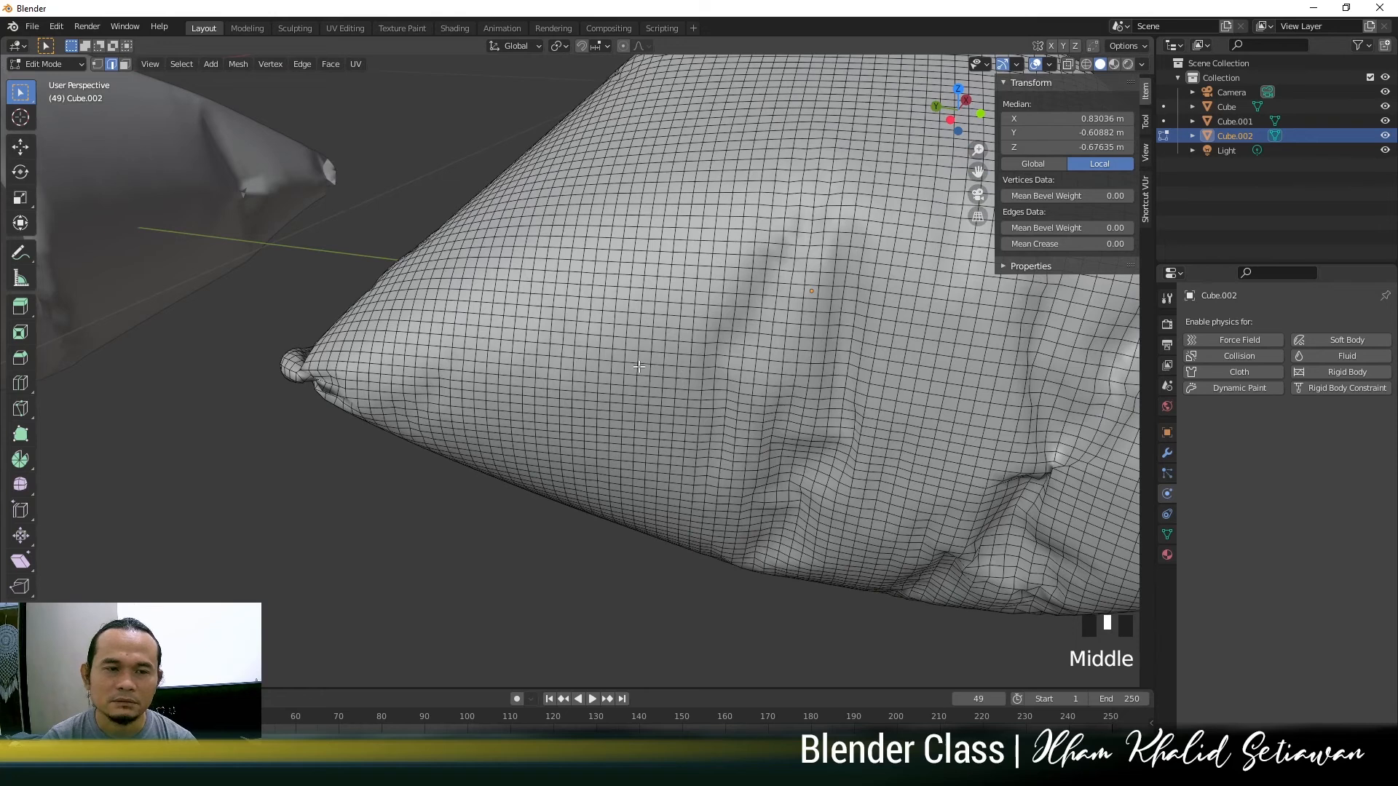
alt+click(547, 396)
alt+click(560, 402)
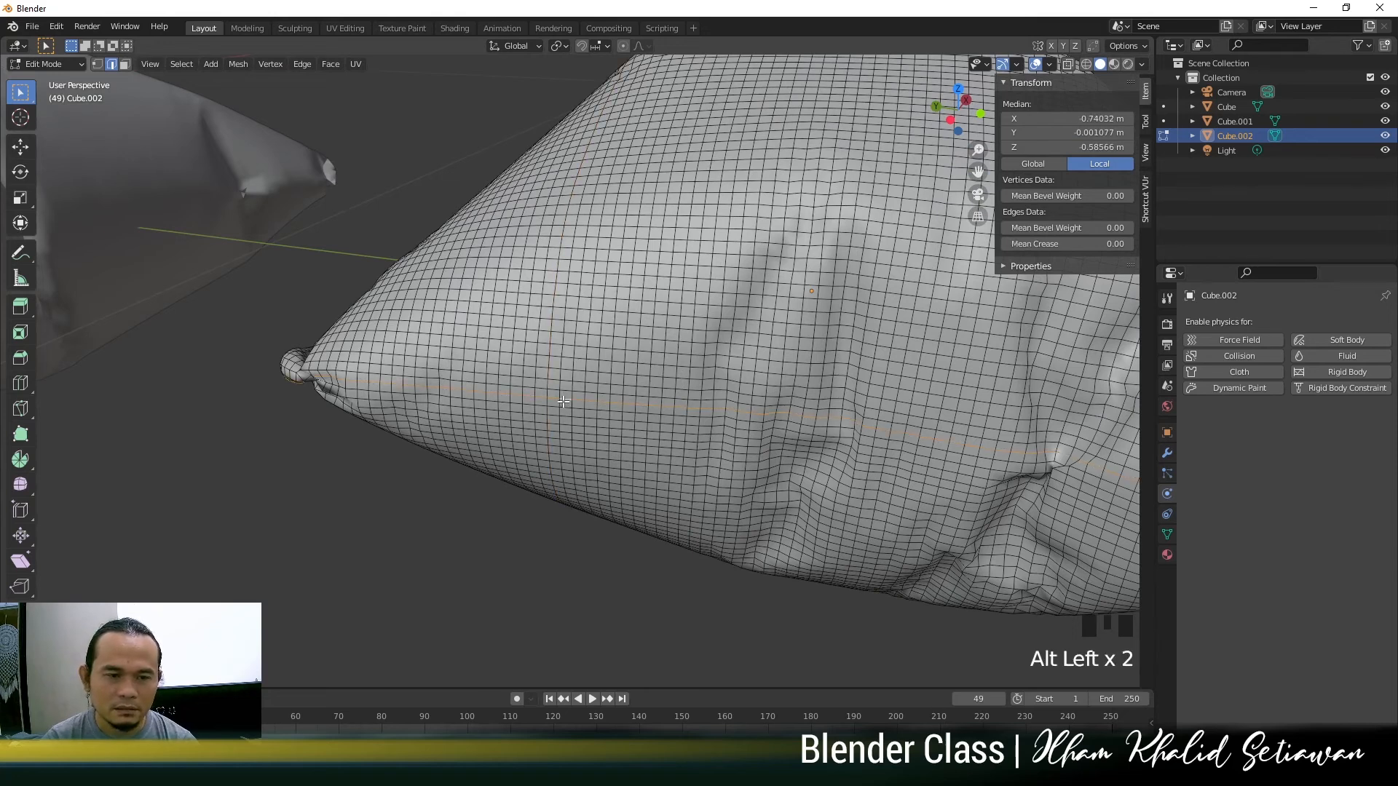
Scale the selected side edge loop by about 1.016 and check the third pillow in Object Mode
middle_drag(561, 402, 815, 458)
scroll(684, 430, up, 4)
scroll(849, 484, up, 1)
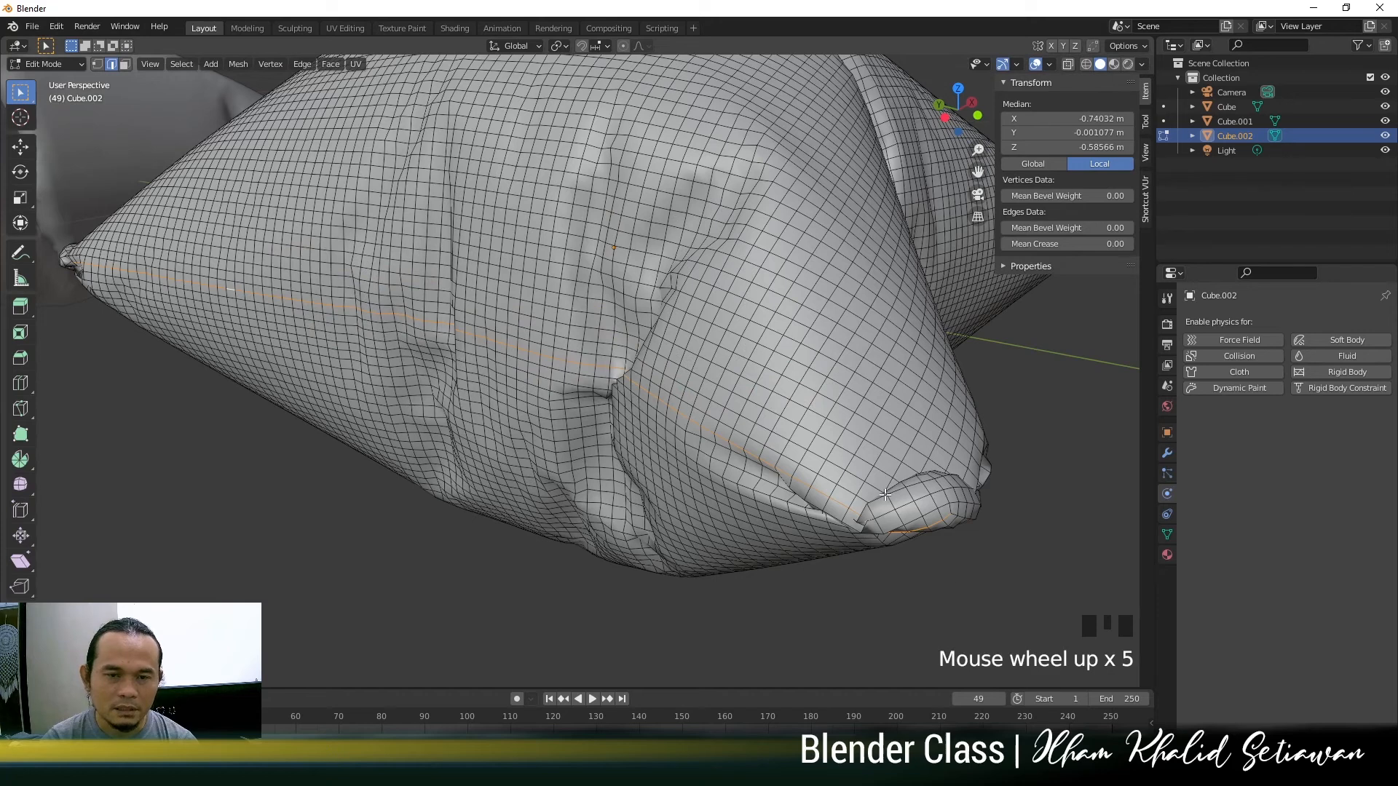
key(s)
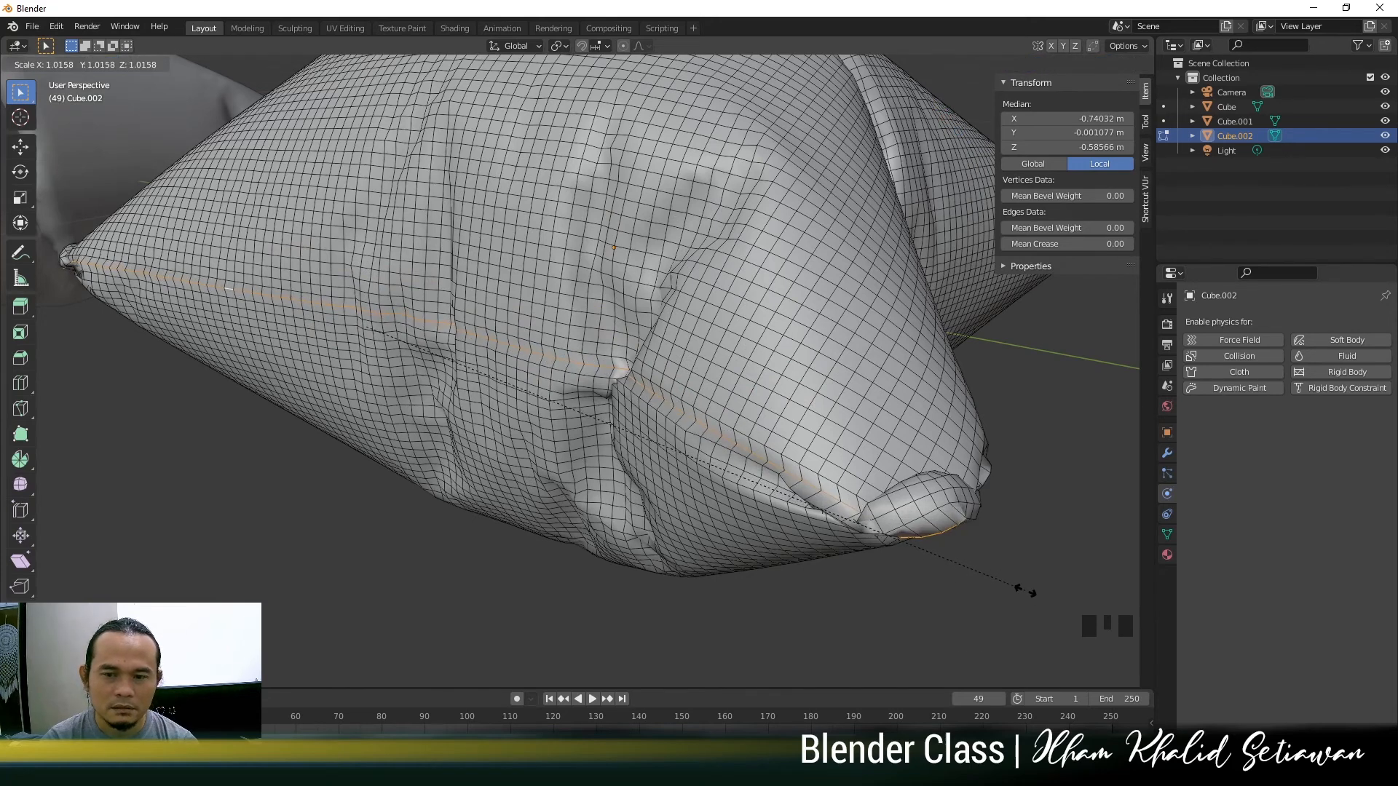
click(1025, 591)
scroll(806, 405, down, 4)
key(Tab)
middle_drag(746, 409, 739, 456)
Scale the third pillow's selected side edge loop slightly in Edit Mode while viewing it from the top
key(Tab)
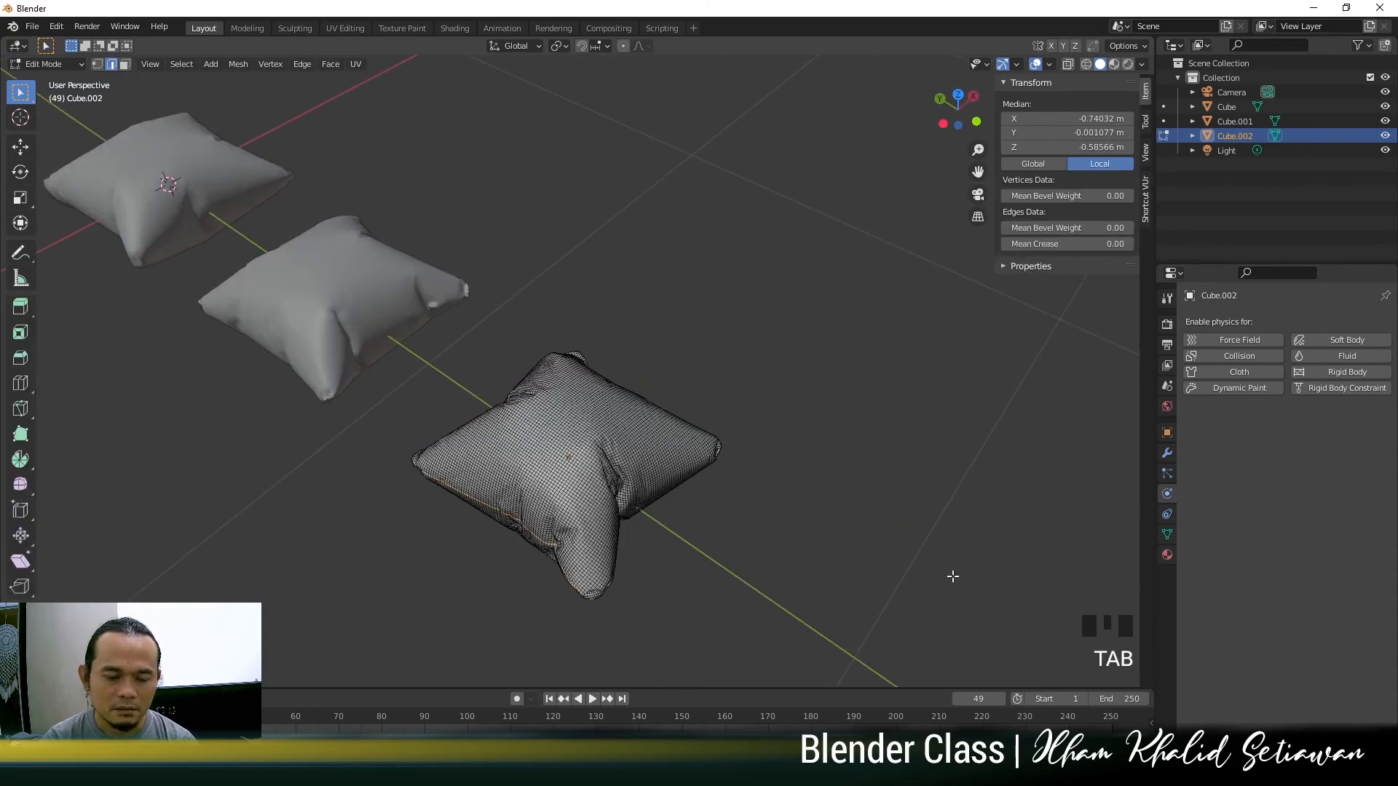
key(KP_7)
scroll(784, 456, up, 2)
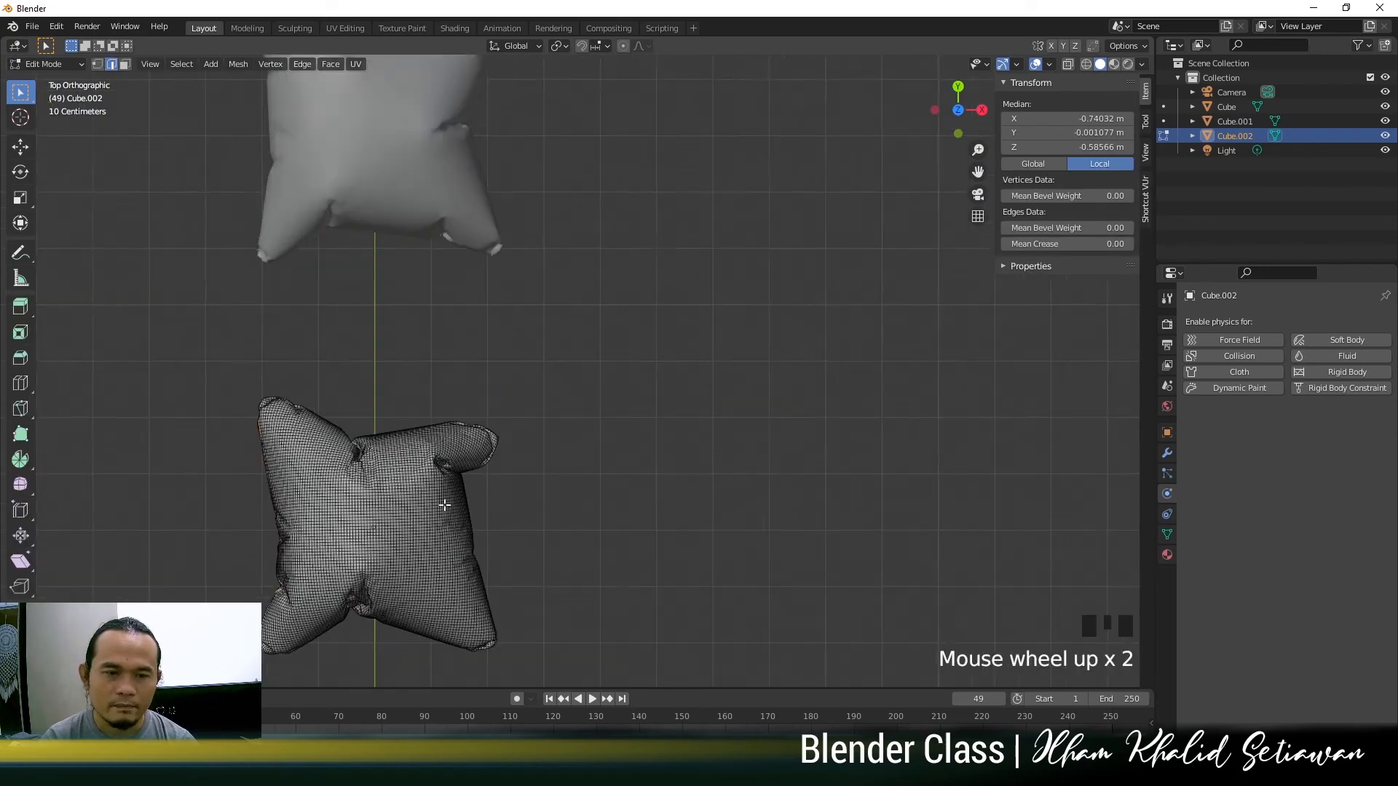
shift+middle_drag(530, 399, 667, 400)
scroll(826, 473, up, 2)
key(s)
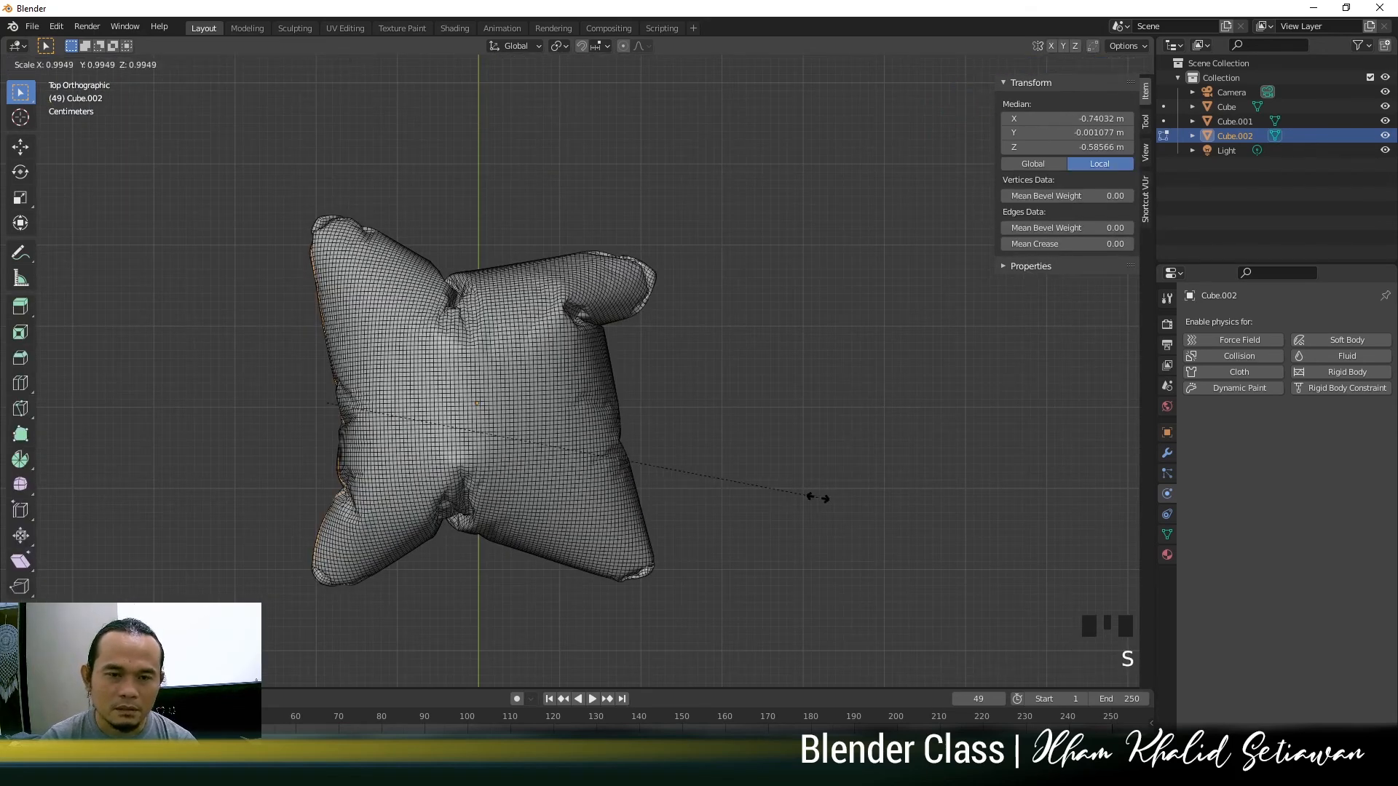
click(746, 486)
Examine how the selected edge loop runs into the tucked corner of the third pillow
middle_drag(689, 476, 762, 366)
scroll(699, 333, up, 1)
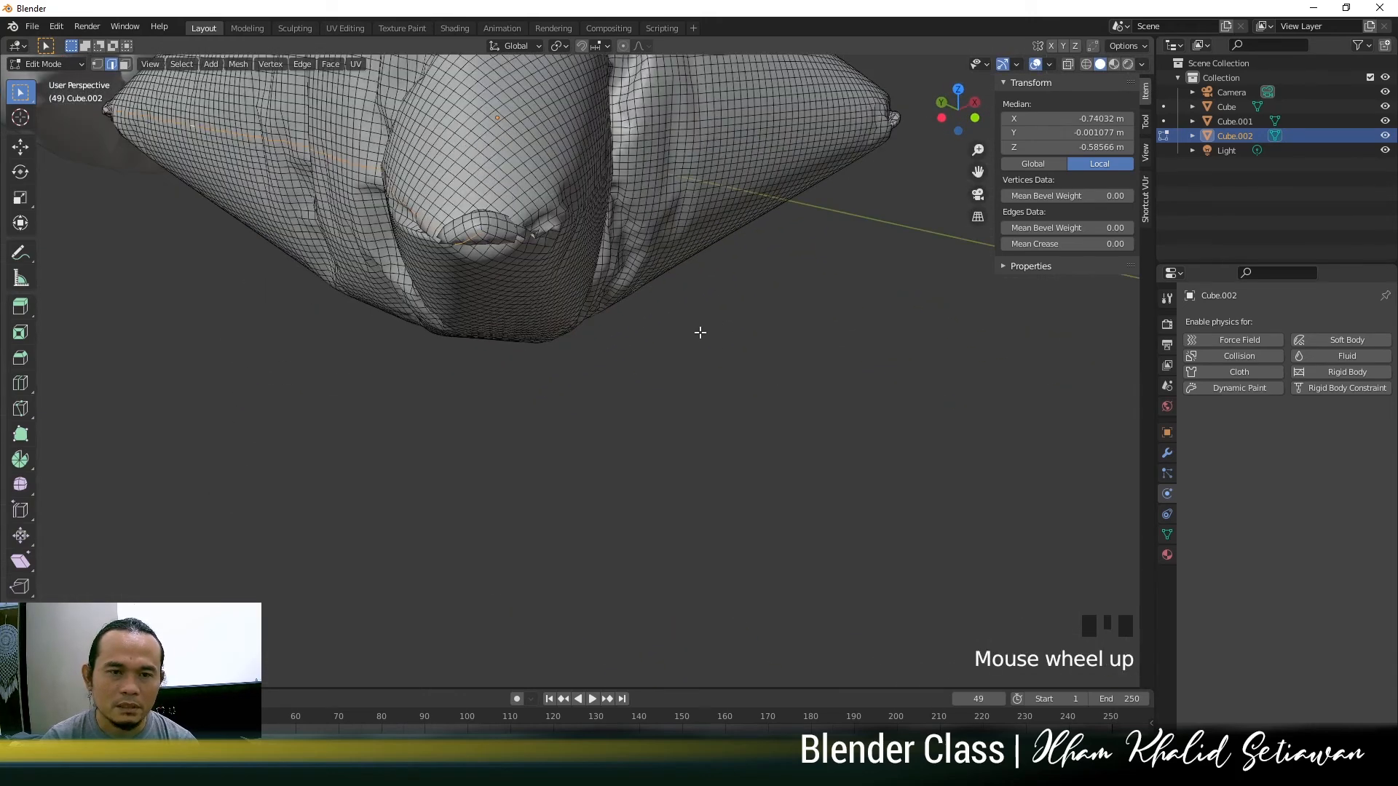
scroll(700, 333, up, 2)
middle_drag(717, 415, 684, 313)
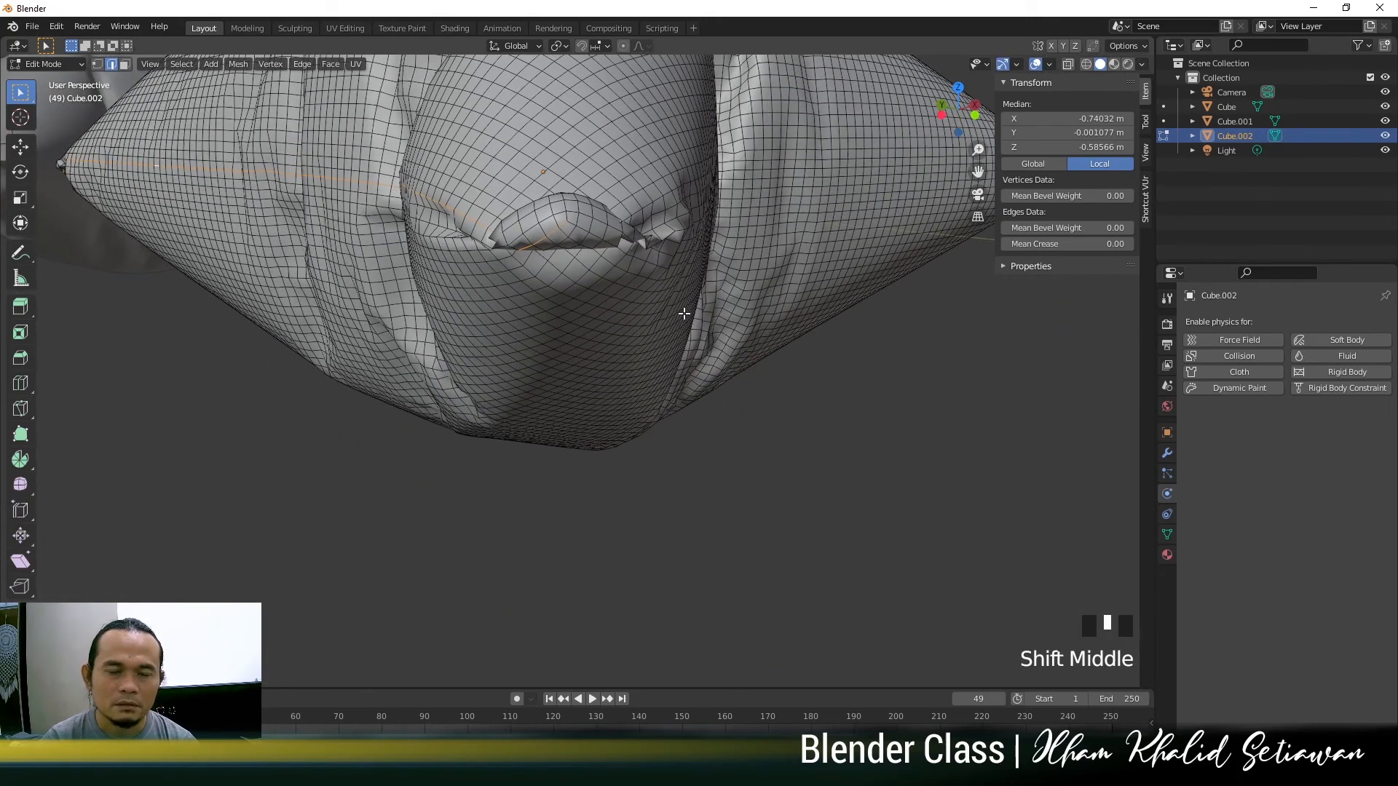
middle_drag(635, 255, 659, 302)
scroll(655, 286, up, 3)
scroll(531, 288, up, 3)
scroll(687, 312, up, 2)
scroll(524, 313, up, 2)
scroll(554, 312, down, 3)
scroll(509, 319, up, 2)
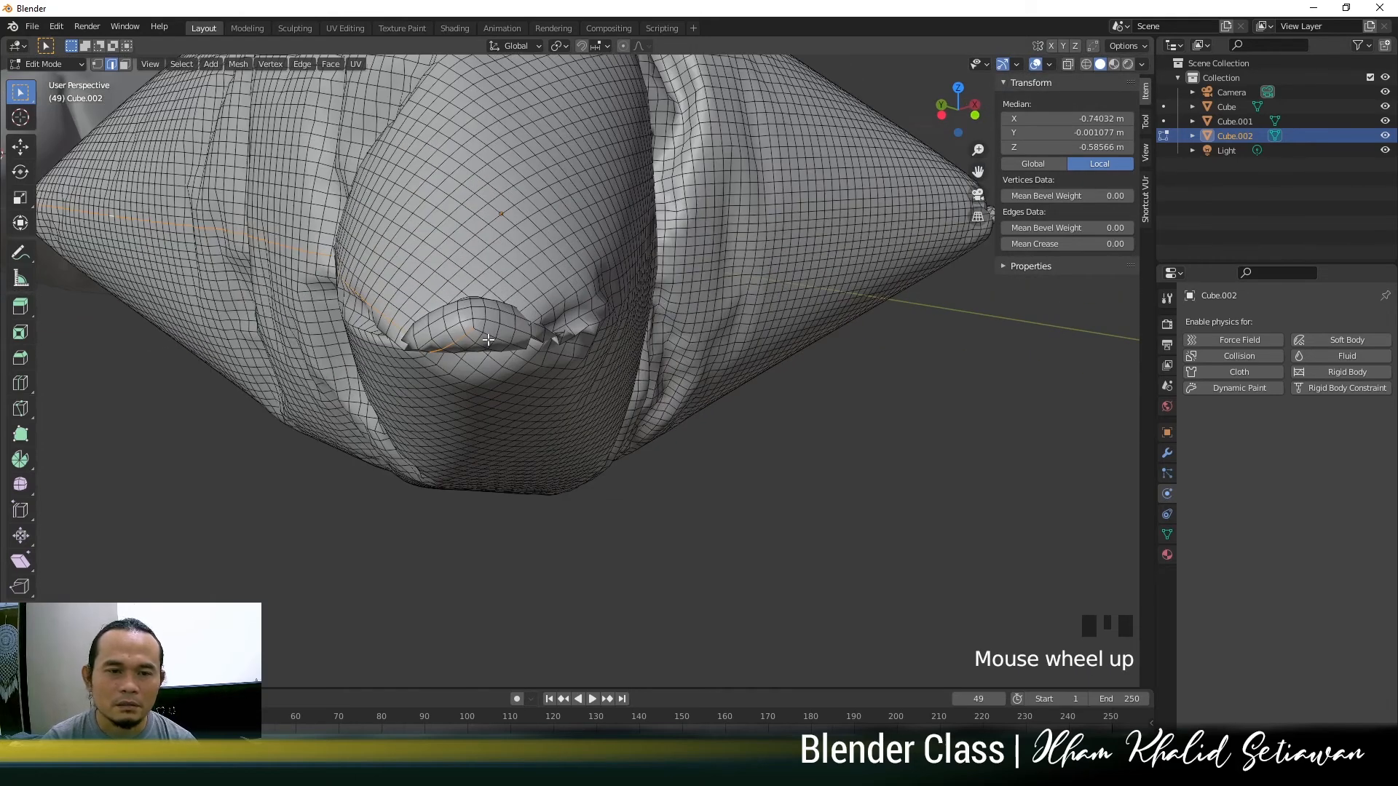
Add the remaining side edge loops to the selection so it follows the third pillow's whole perimeter
scroll(488, 340, up, 1)
alt+shift+click(415, 303)
scroll(415, 304, down, 3)
middle_drag(415, 304, 513, 281)
scroll(581, 325, up, 3)
scroll(575, 318, up, 1)
scroll(514, 281, up, 2)
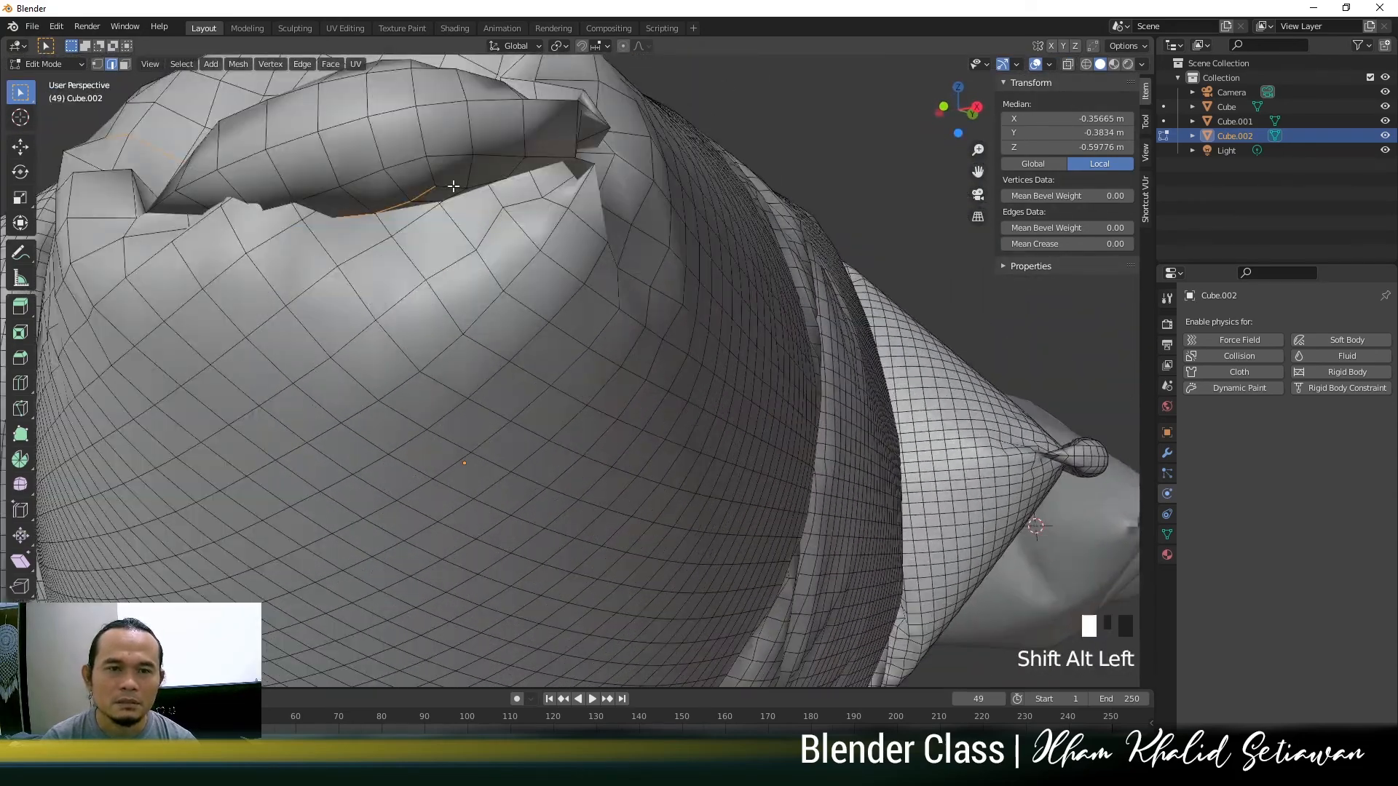
middle_drag(597, 273, 566, 352)
scroll(521, 362, up, 4)
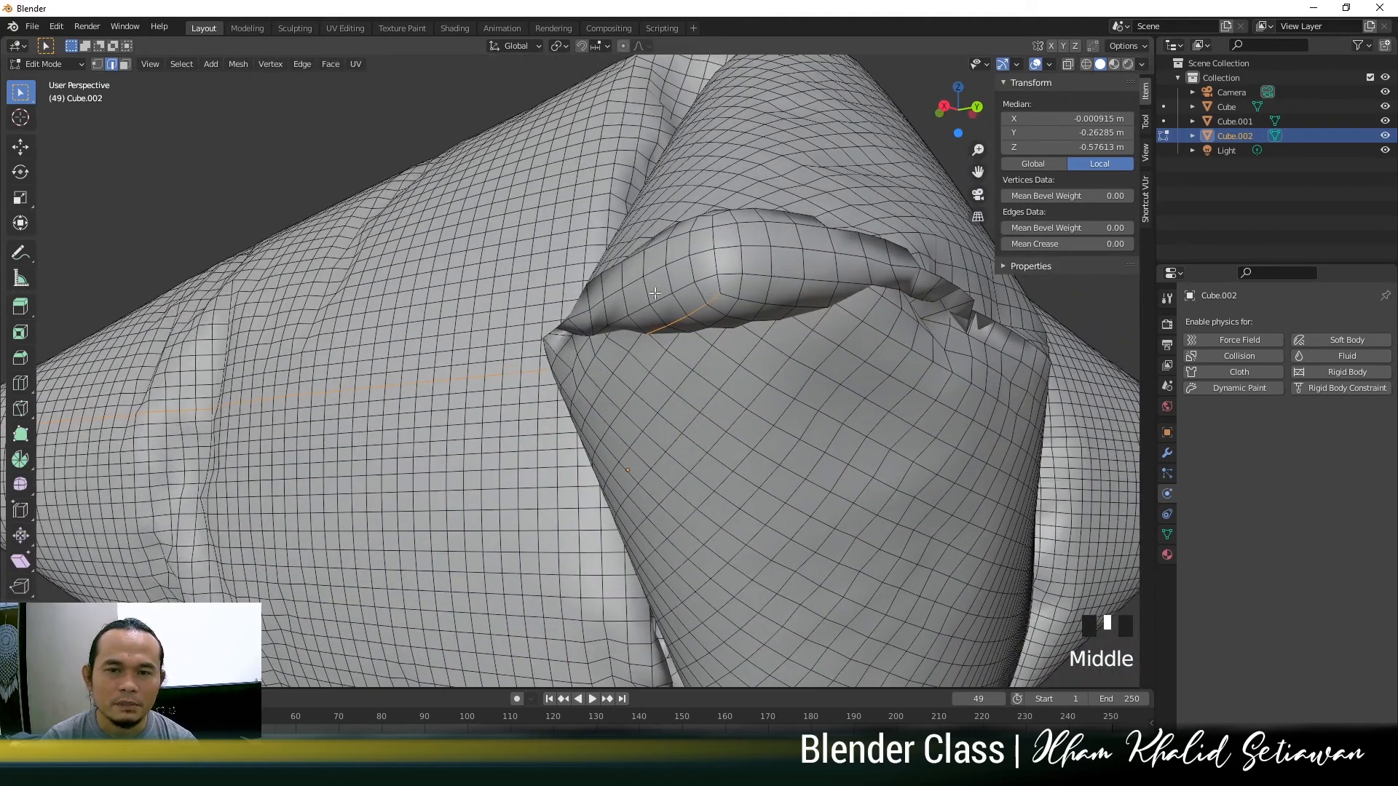
scroll(757, 305, down, 6)
middle_drag(756, 305, 805, 524)
scroll(769, 422, up, 4)
scroll(783, 466, up, 2)
middle_drag(927, 599, 824, 549)
Mark the selected perimeter edges of the third pillow as a seam
key(ctrl+e)
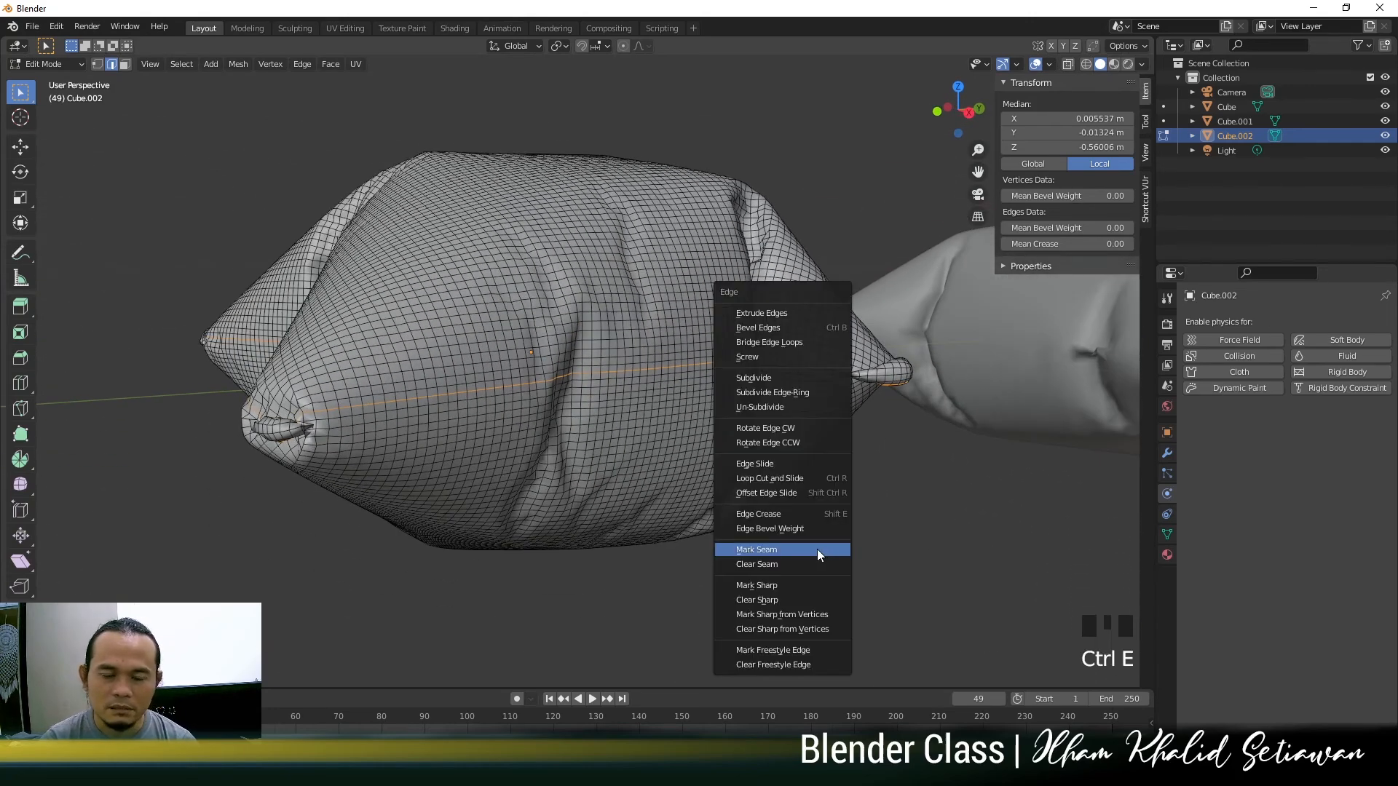
click(817, 549)
middle_drag(751, 497, 892, 564)
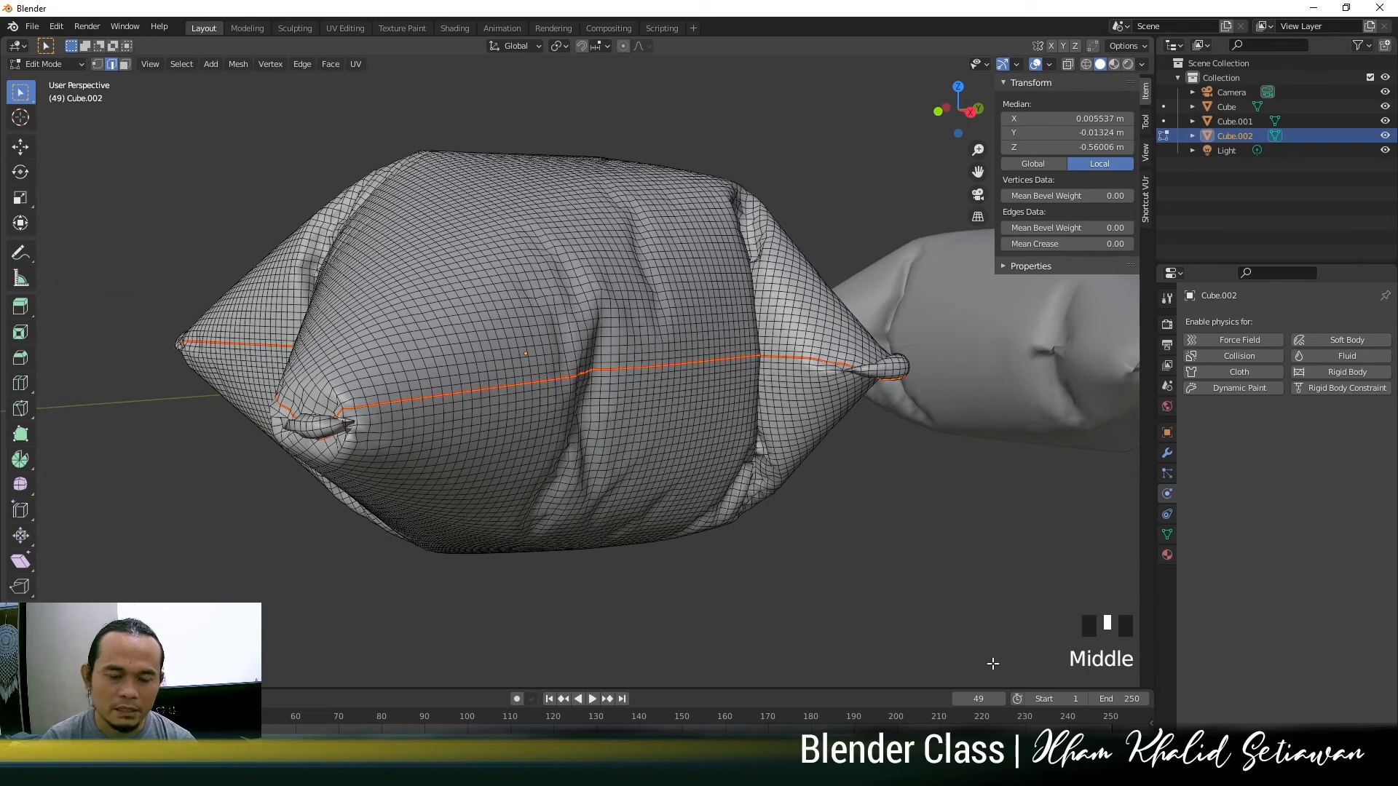
Scale the perimeter edge loop inward to form a seam groove and check the pillow in Object Mode
key(s)
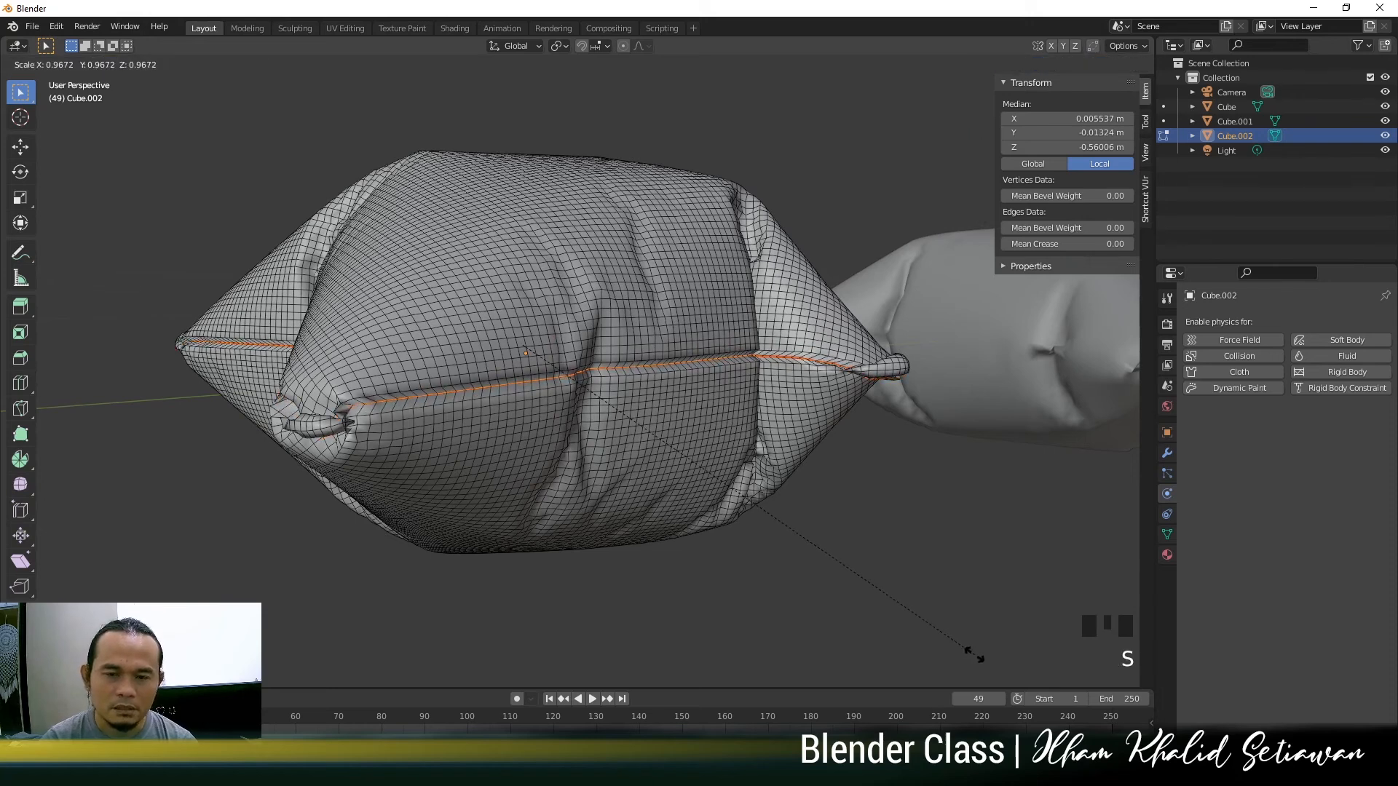
click(740, 549)
key(Tab)
scroll(488, 454, down, 4)
middle_drag(488, 454, 527, 435)
scroll(534, 457, up, 4)
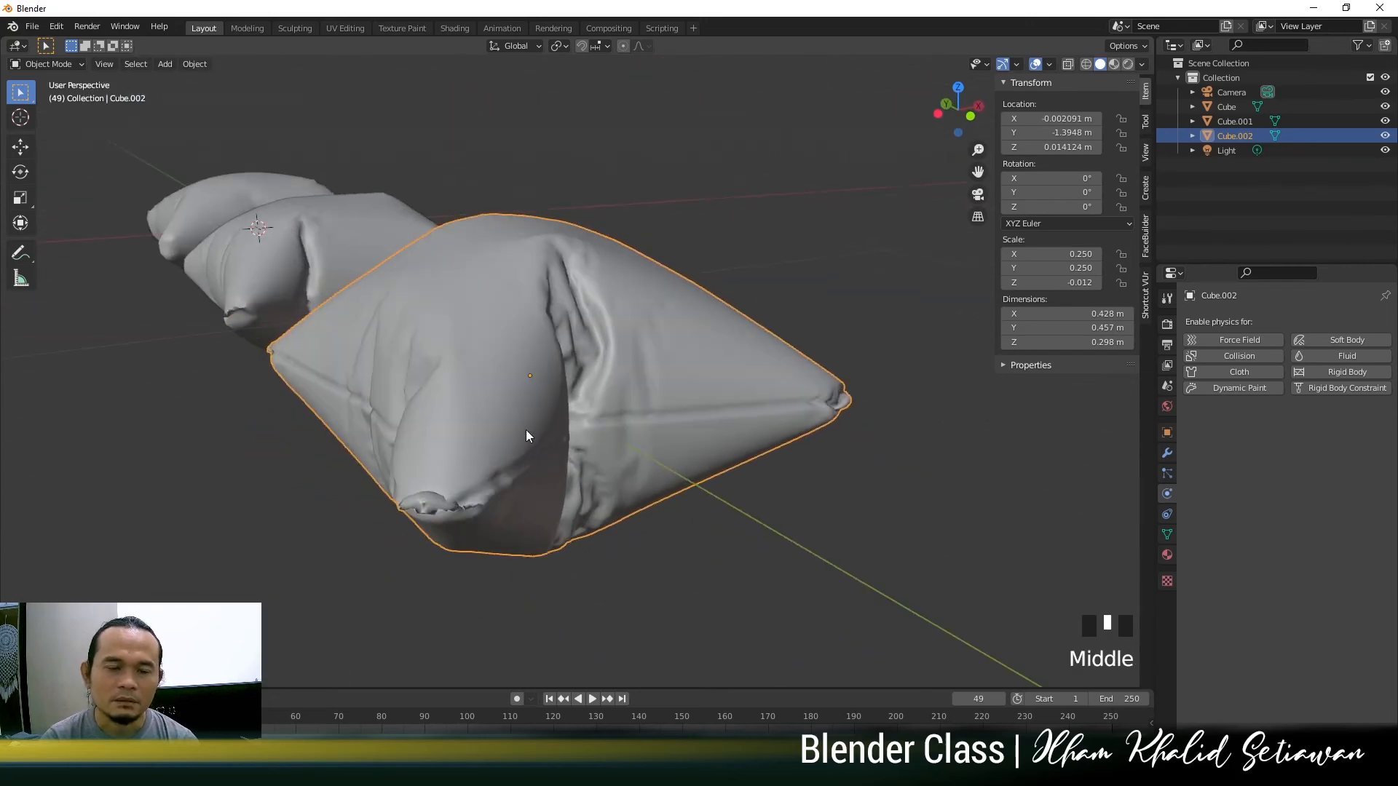
shift+middle_drag(615, 405, 659, 350)
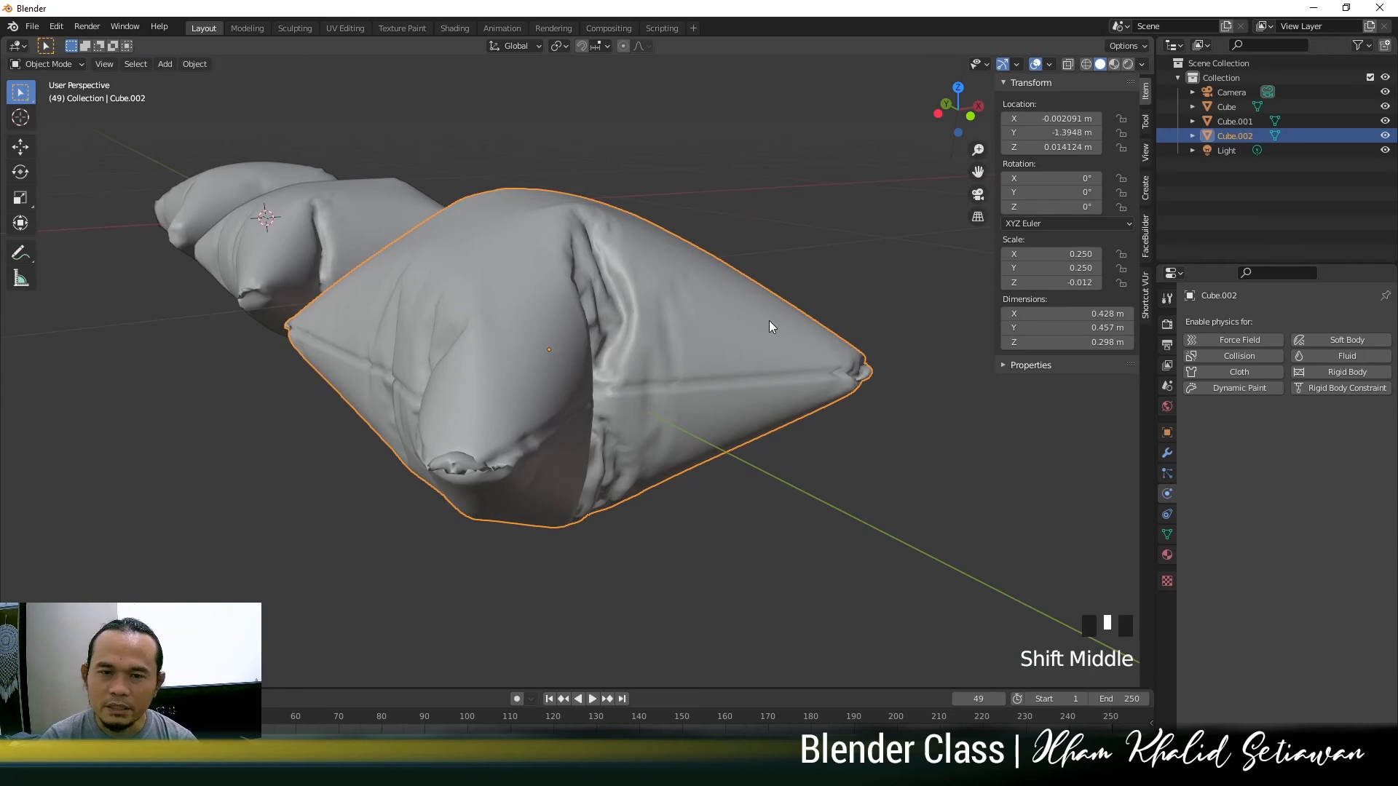
Add a Decimate modifier to the third pillow in Un-Subdivide mode with 2 iterations
key(Tab)
key(Tab)
click(1168, 452)
click(1259, 322)
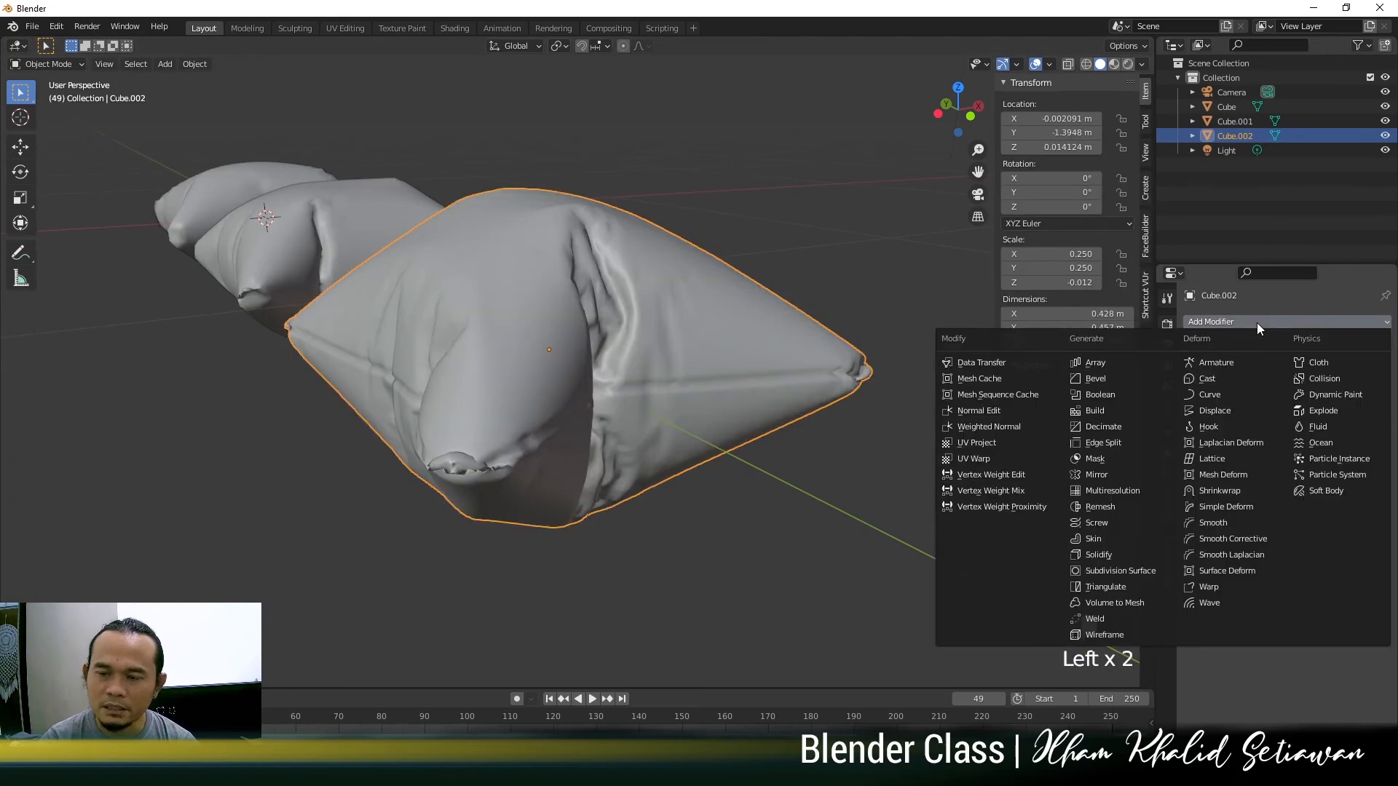
click(1136, 426)
click(1304, 369)
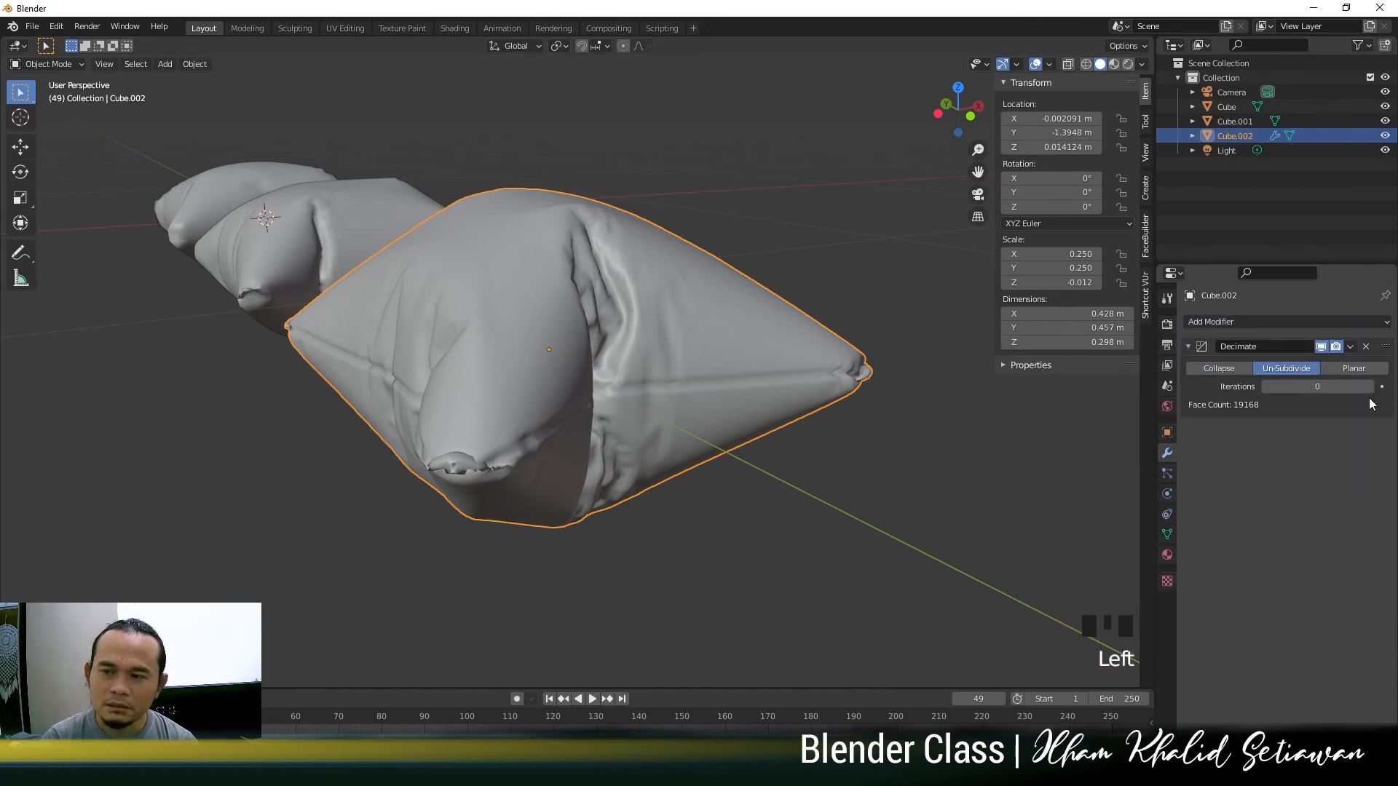
click(1369, 387)
click(1369, 387)
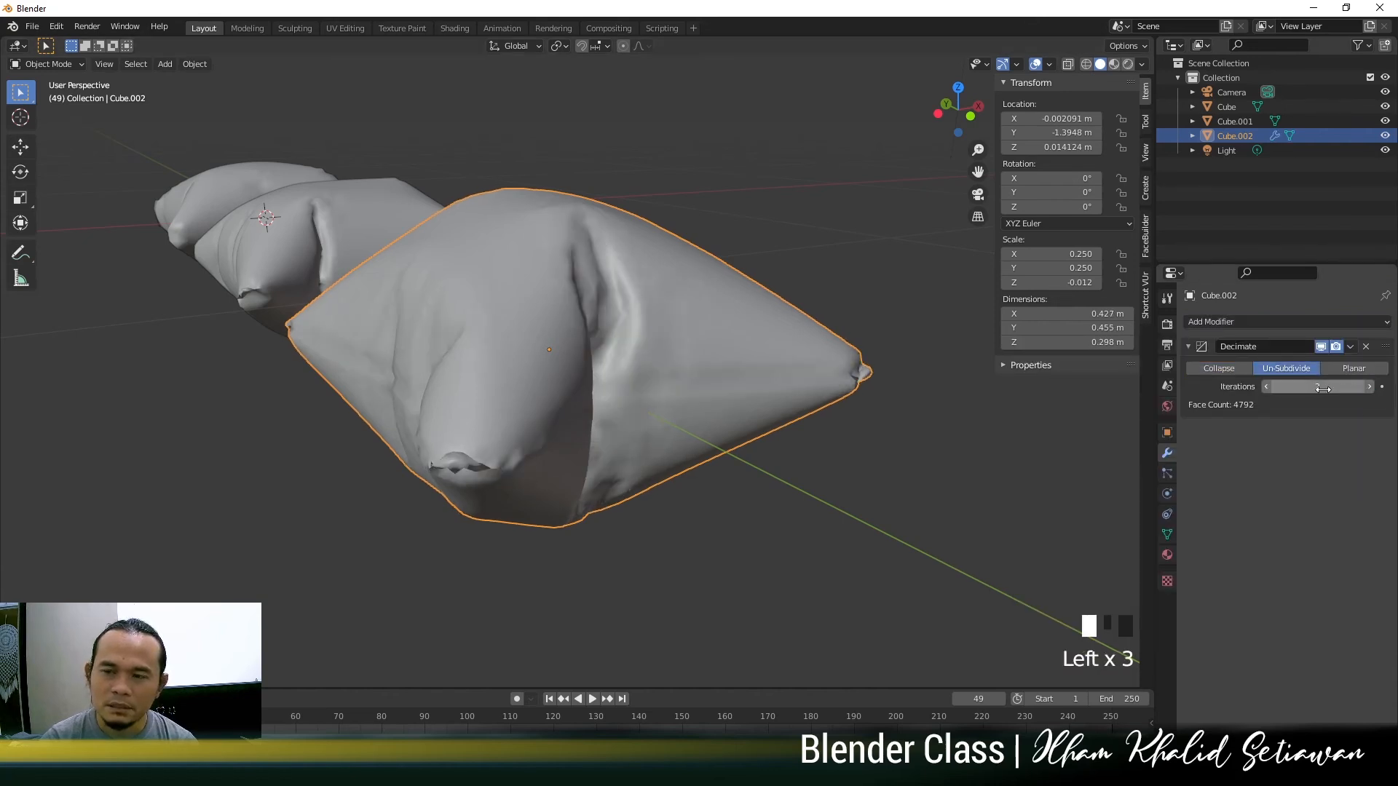
Apply the Decimate modifier on the third pillow and check the reduced mesh in Edit Mode
click(1351, 349)
click(1339, 363)
key(Tab)
middle_drag(757, 449, 802, 457)
key(Tab)
scroll(802, 457, down, 1)
key(Tab)
middle_drag(699, 446, 718, 446)
key(Tab)
scroll(627, 451, up, 3)
middle_drag(628, 451, 692, 453)
scroll(691, 453, down, 2)
middle_drag(652, 363, 720, 435)
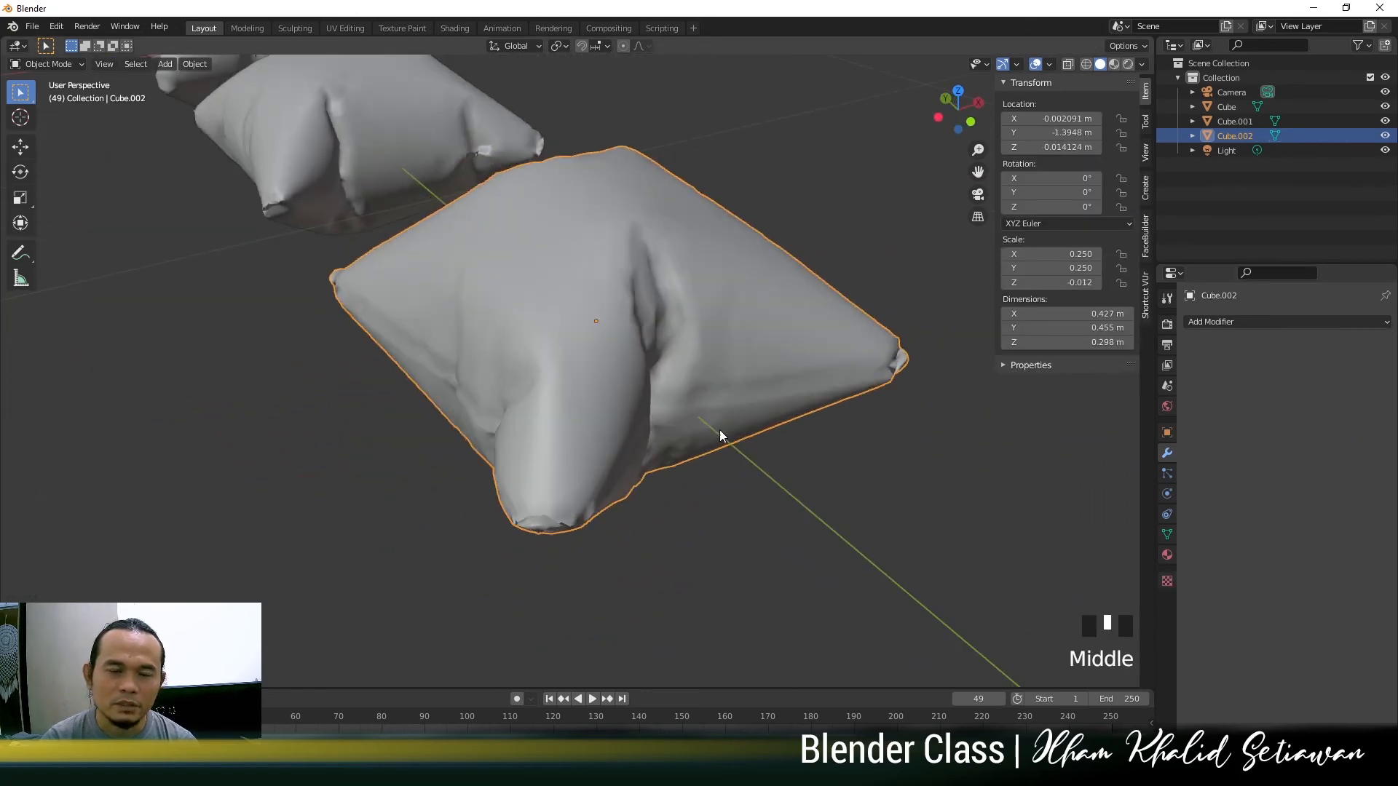
Switch the third pillow to Sculpt Mode and choose the Smooth brush, with its rough front corner in view
click(47, 63)
click(69, 115)
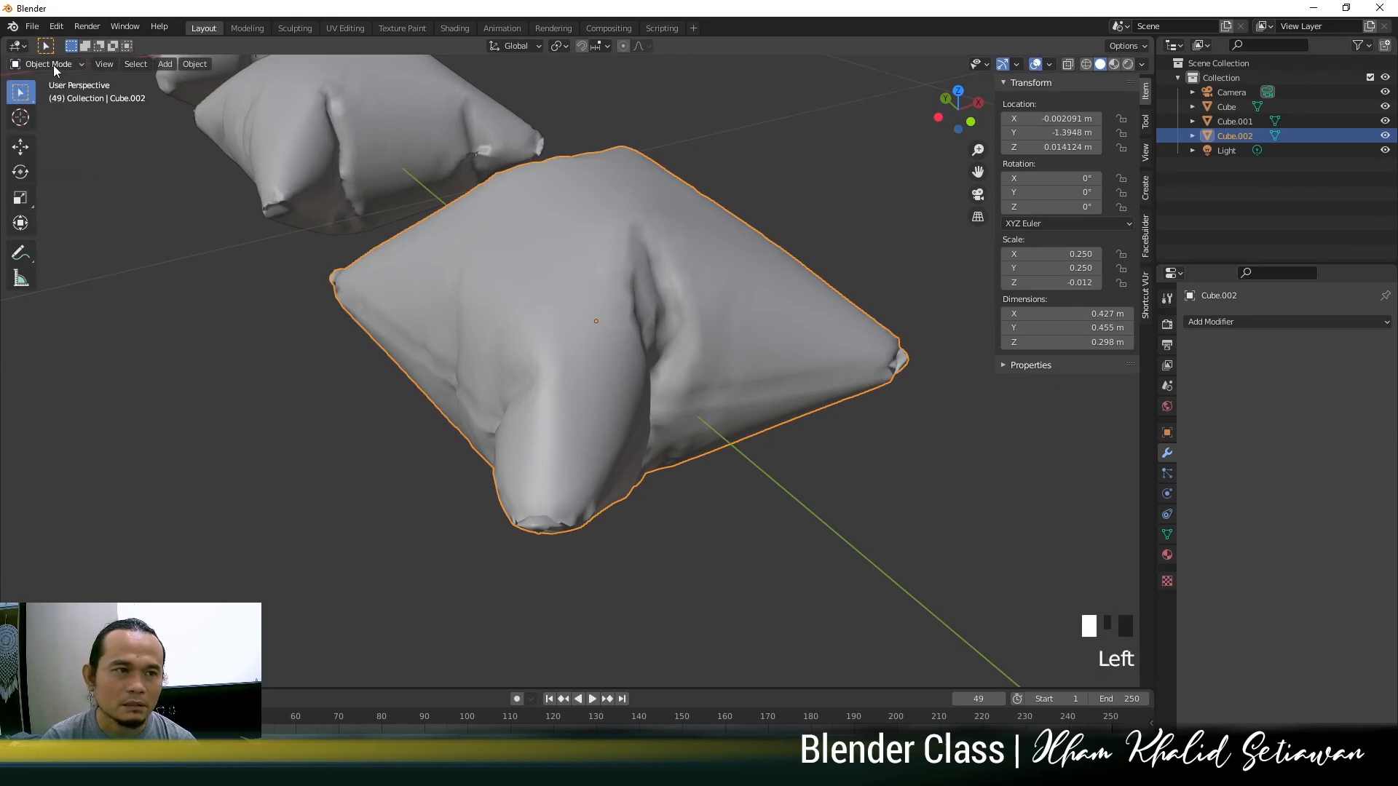
click(54, 64)
click(58, 112)
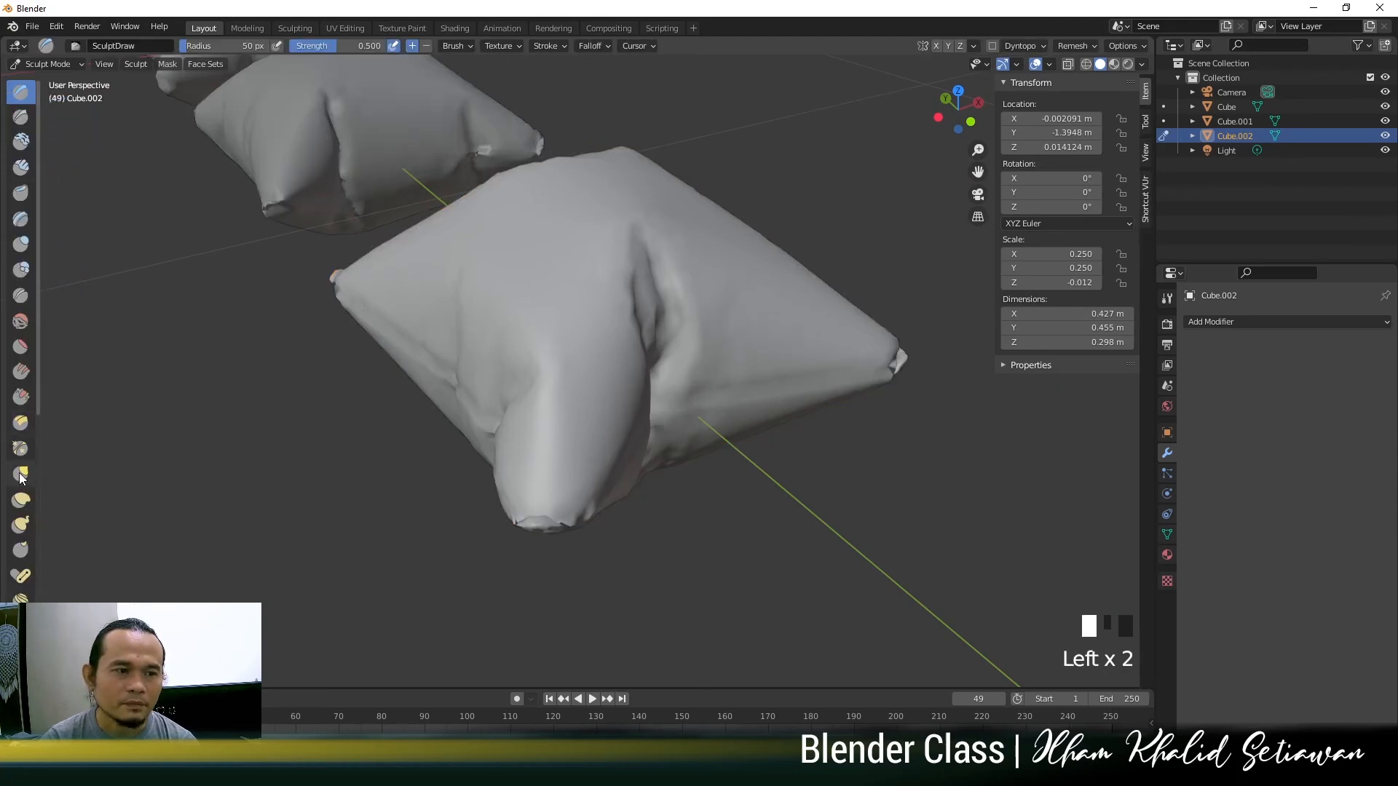
click(20, 323)
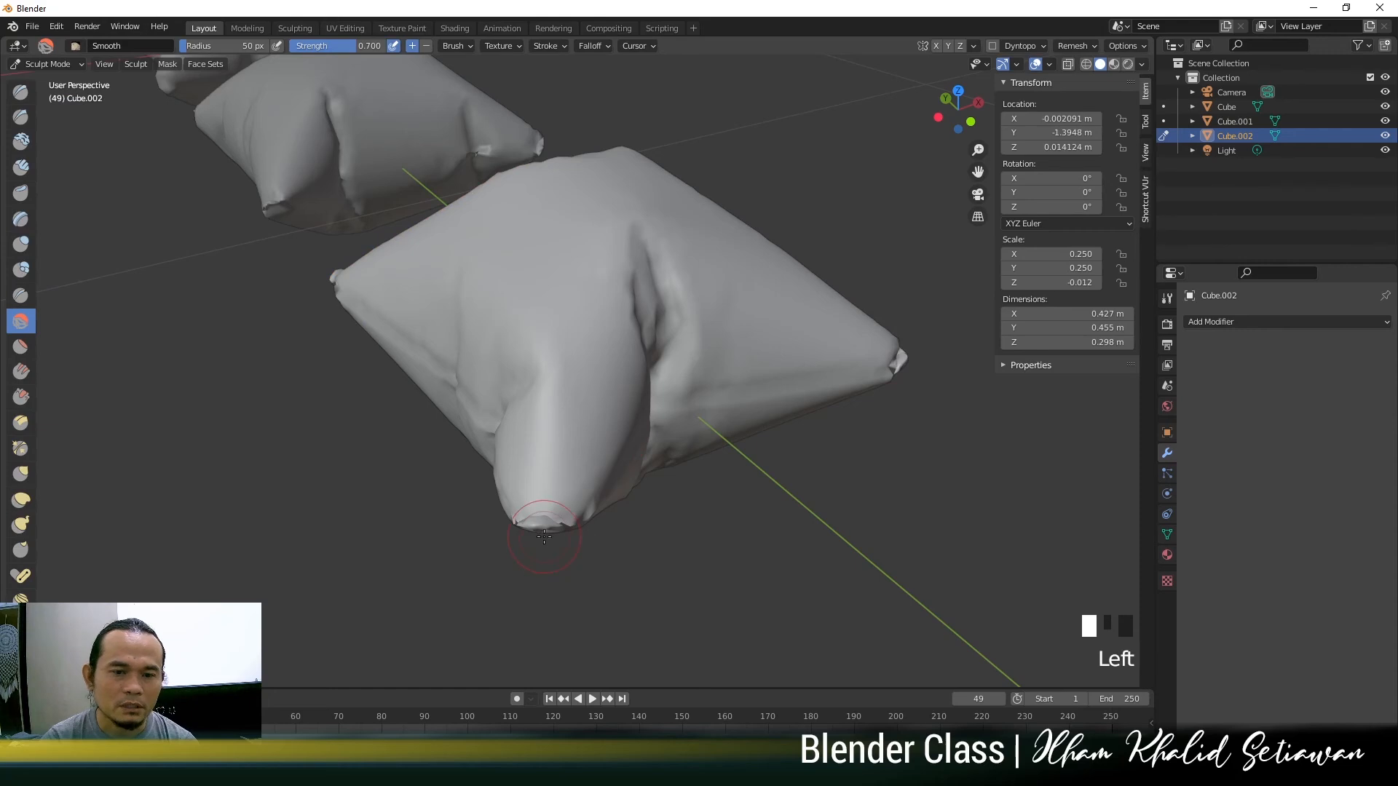
middle_drag(544, 537, 639, 474)
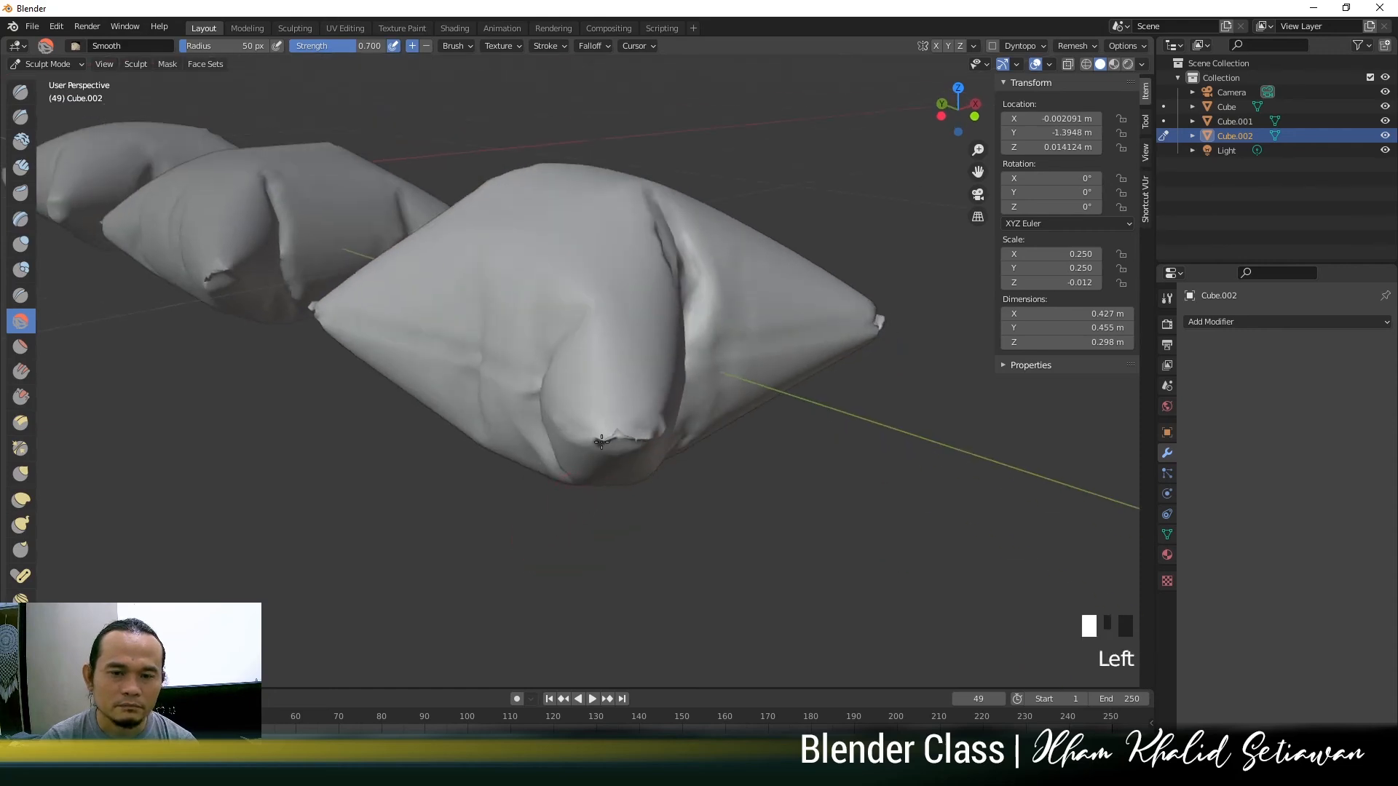
Smooth the rough, jagged corners of the third pillow with the Smooth brush, working on them from several sides
middle_drag(629, 438, 699, 491)
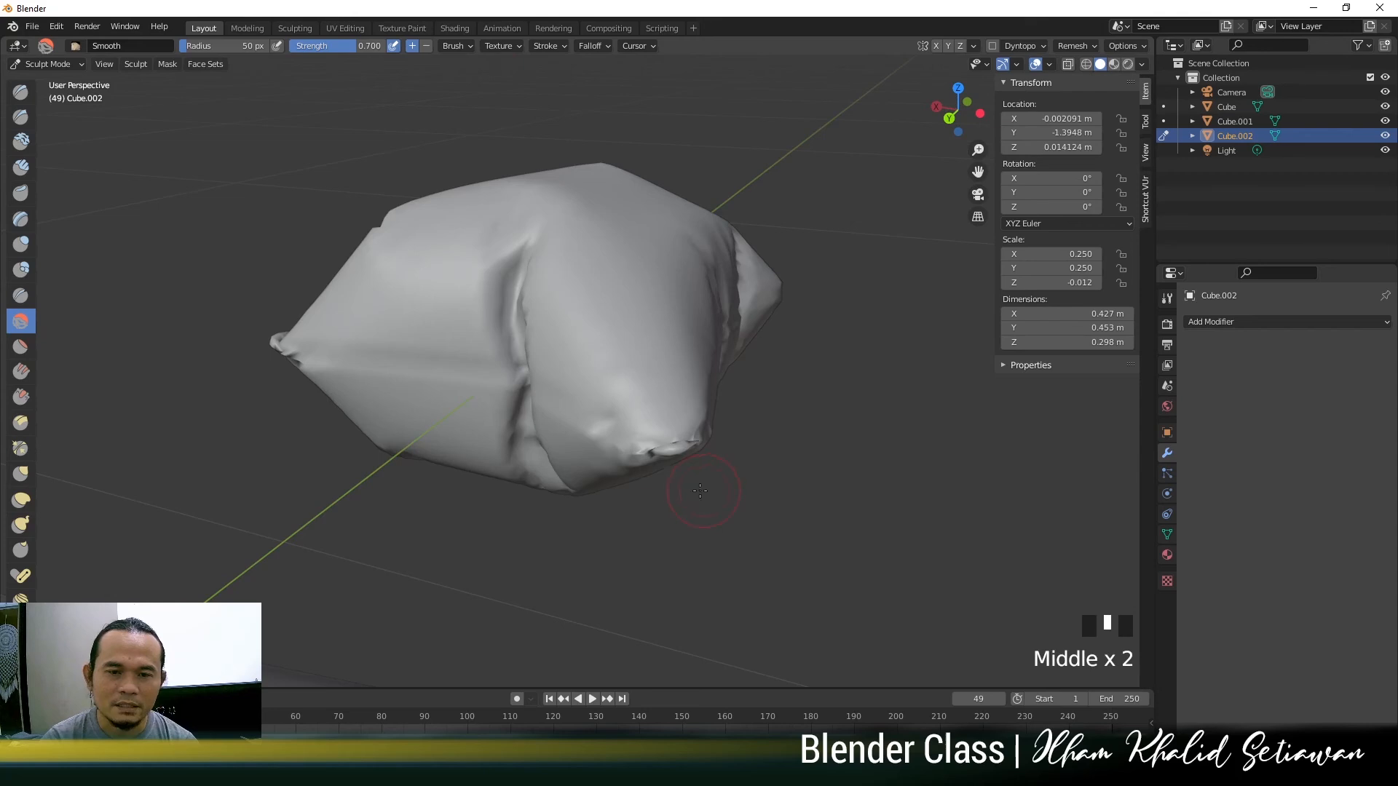
middle_drag(672, 445, 658, 401)
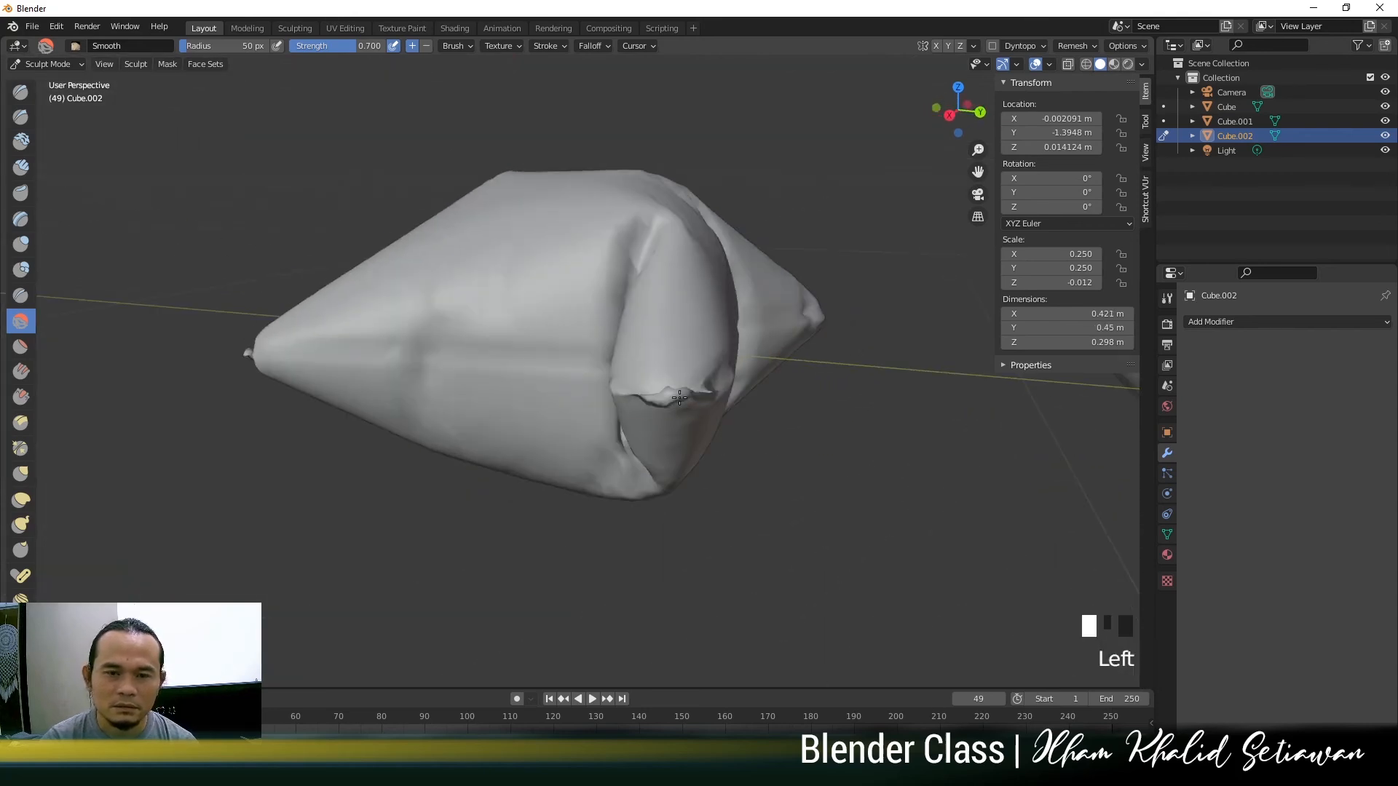
drag(667, 389, 685, 391)
middle_drag(685, 391, 655, 394)
drag(655, 393, 683, 388)
mouse_move(683, 388)
middle_down()
mouse_move(401, 447)
mouse_move(524, 415)
mouse_move(503, 408)
middle_up()
click(632, 418)
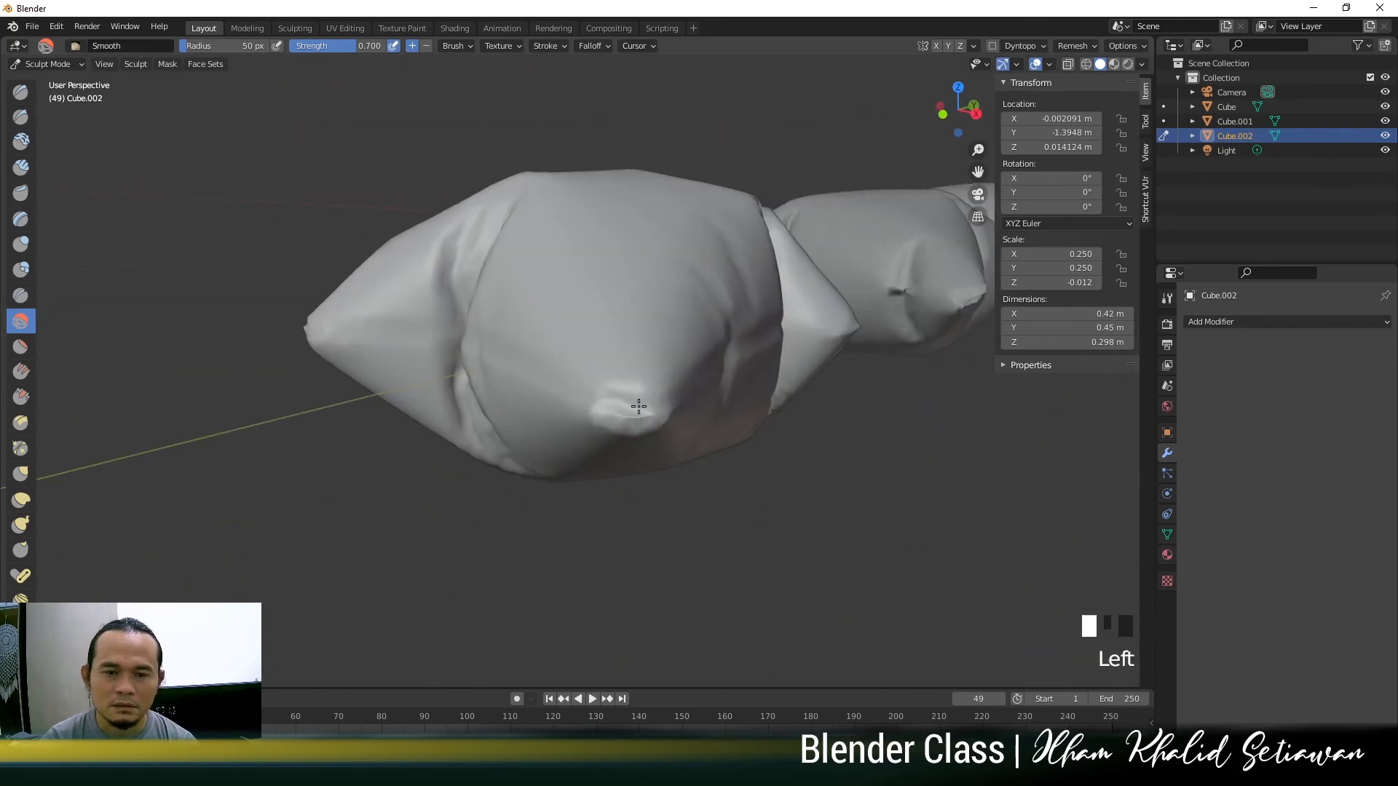
middle_drag(603, 412, 624, 455)
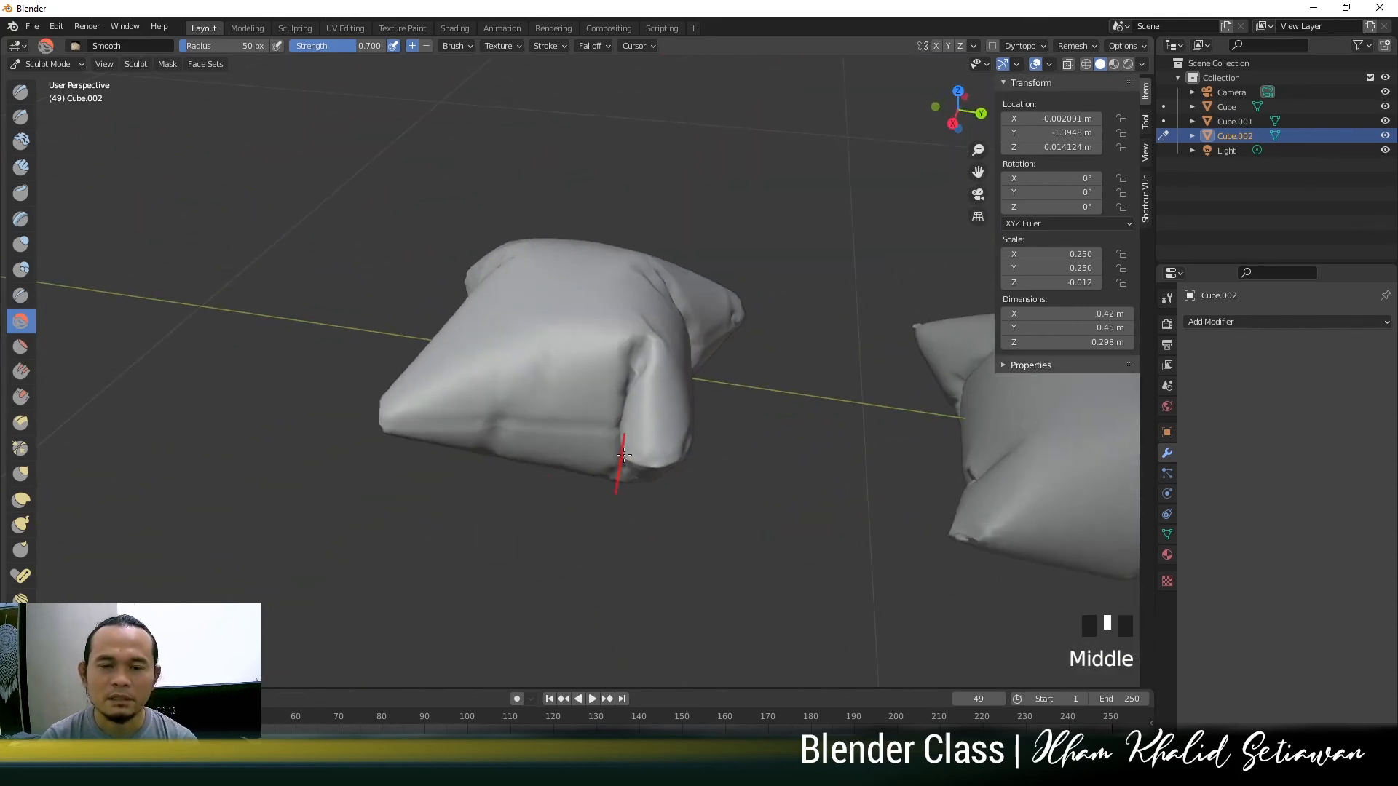
Return the smoothed pillow to Object Mode and toggle Edit Mode on and off to check the mesh
click(54, 65)
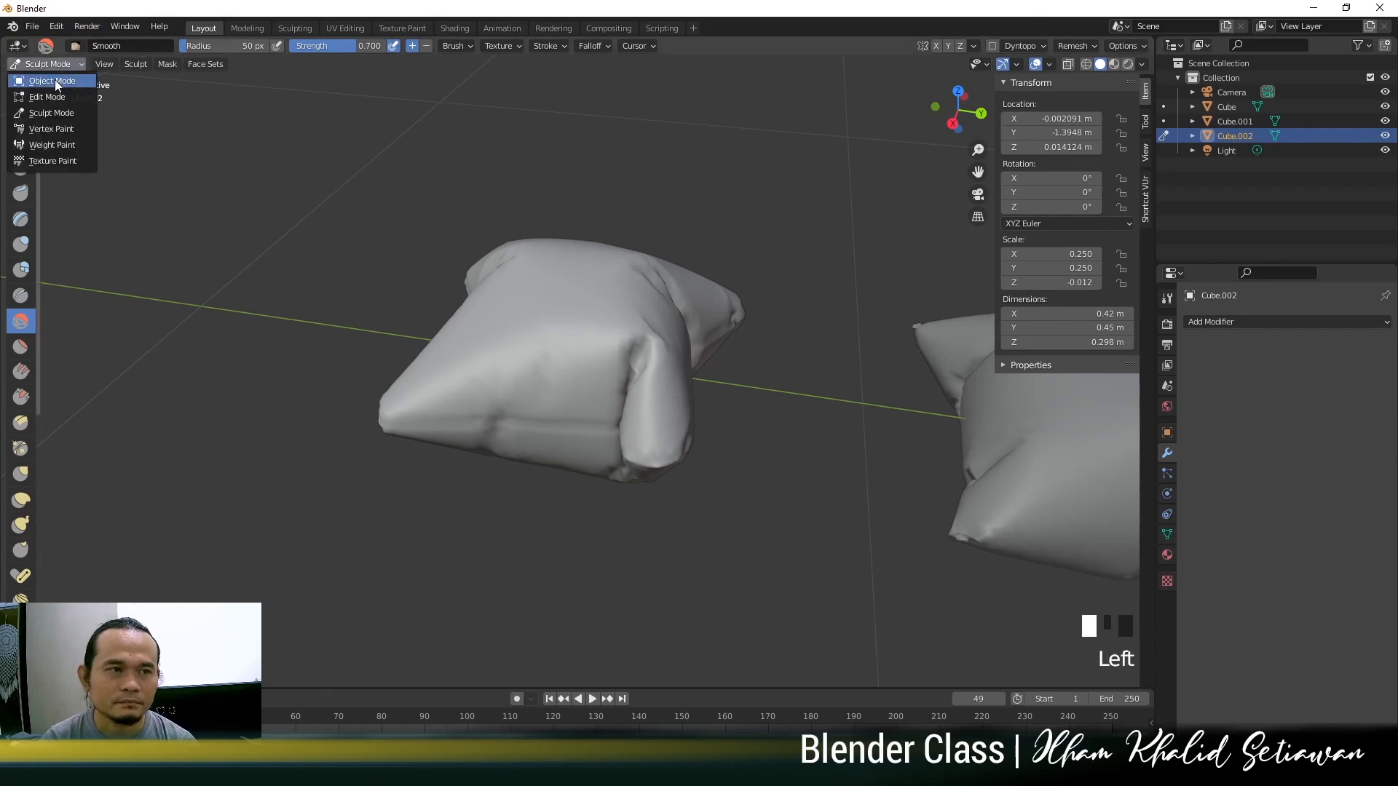
click(54, 80)
scroll(441, 279, down, 3)
middle_drag(441, 283, 505, 400)
scroll(506, 399, up, 2)
click(530, 359)
key(Tab)
key(Tab)
Examine the pillow's mesh up close in Edit Mode, selecting an edge loop to see how the faces run
shift+middle_drag(476, 459, 610, 528)
scroll(532, 412, up, 3)
middle_drag(531, 413, 610, 363)
scroll(552, 413, down, 1)
scroll(499, 387, up, 3)
key(Tab)
scroll(500, 386, up, 2)
scroll(548, 335, up, 1)
alt+click(534, 304)
scroll(539, 305, down, 5)
click(750, 532)
scroll(656, 466, up, 3)
middle_drag(530, 395, 808, 456)
scroll(580, 348, down, 2)
Leave Edit Mode, select the third pillow and compare its smoothed shape with the neighbouring pillow
key(Tab)
scroll(483, 356, up, 2)
click(457, 322)
scroll(456, 322, down, 3)
middle_drag(456, 322, 536, 403)
scroll(588, 471, up, 2)
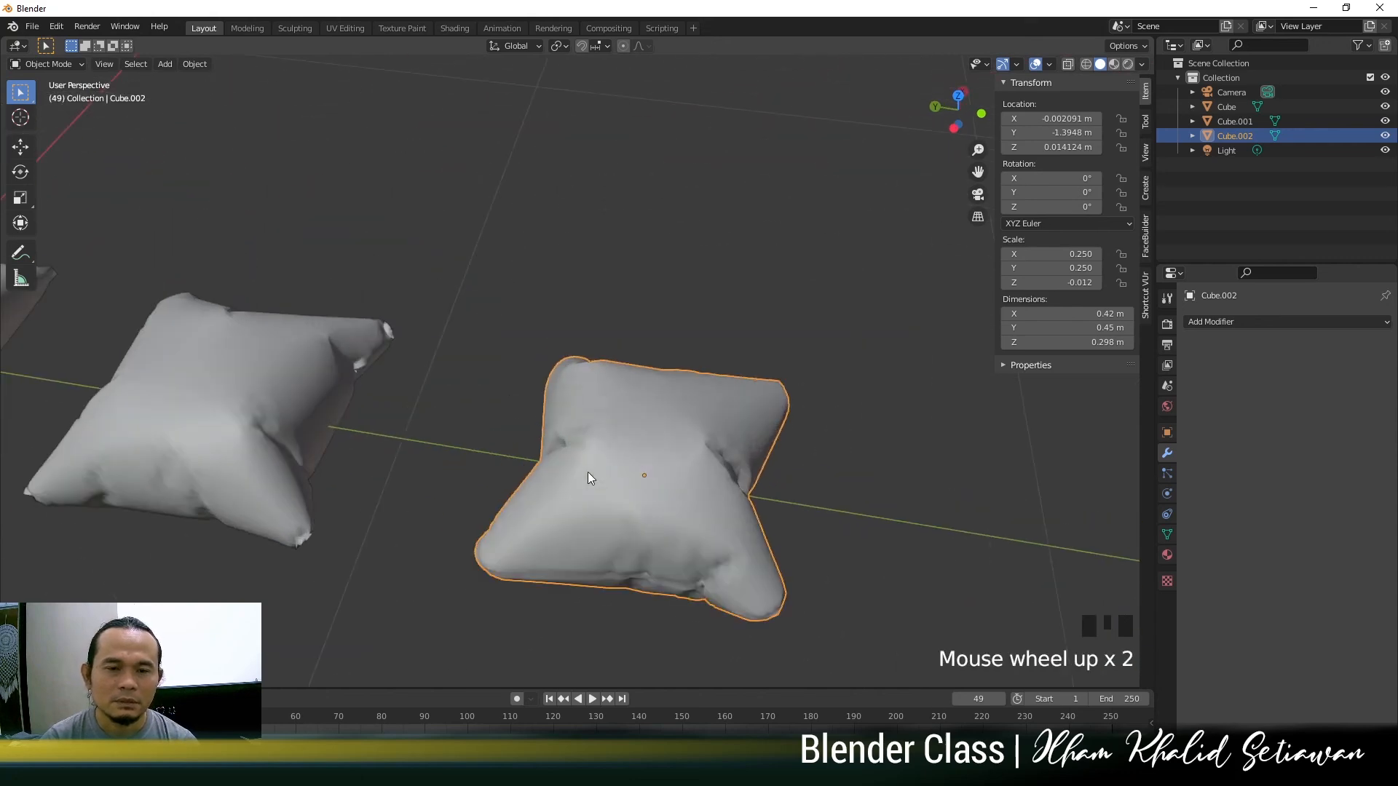